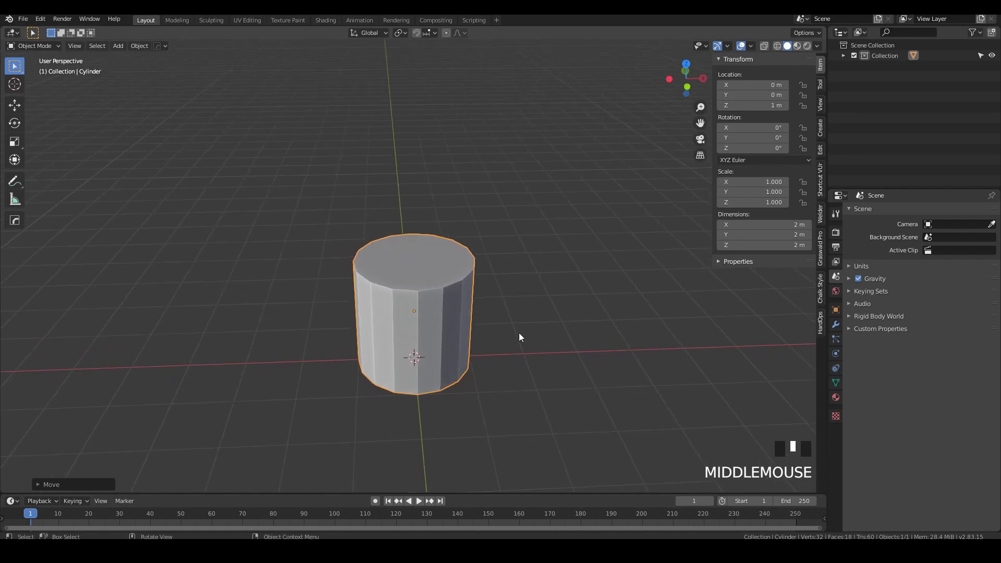
Step: Narrow the cylinder to about 0.667 m wide, keeping its height fixed (S, Shift+Z)
{"action": "middle_click_drag", "start_coordinate": [388, 359], "coordinate": [650, 340], "text": "shift"}
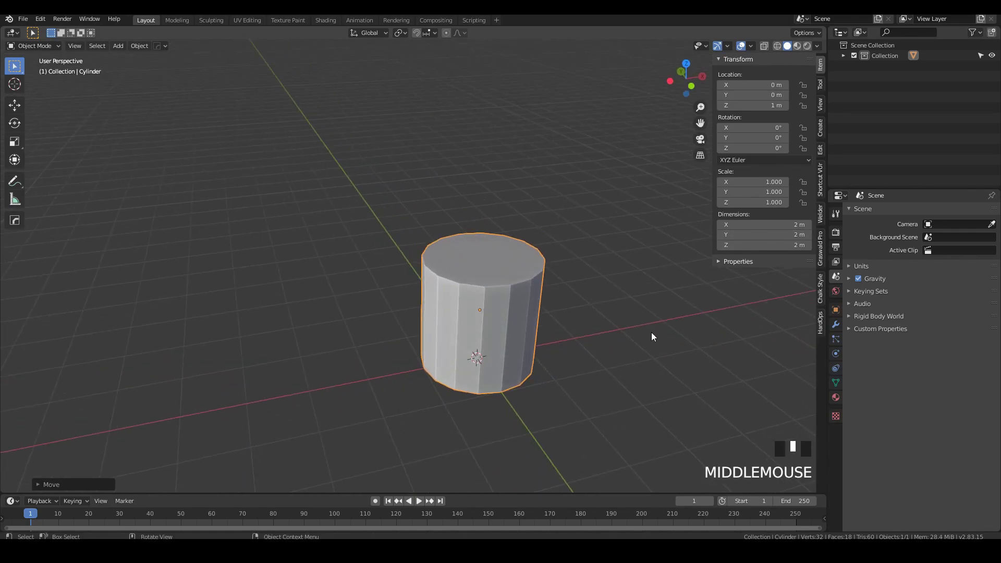
{"action": "middle_click_drag", "start_coordinate": [533, 353], "coordinate": [521, 355]}
{"action": "key", "text": "Tab"}
{"action": "key", "text": "Tab"}
{"action": "key", "text": "Tab"}
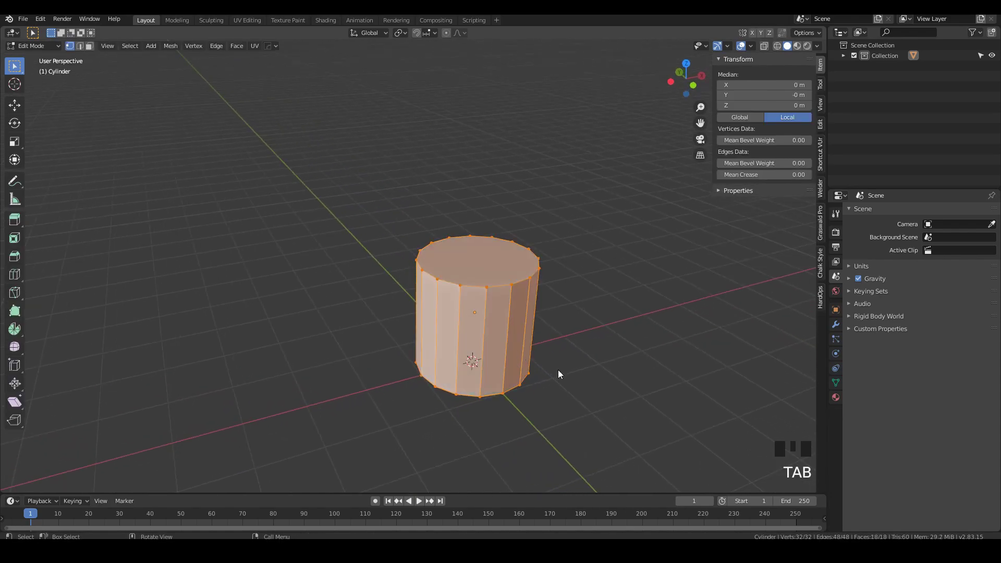
{"action": "scroll", "coordinate": [496, 371], "scroll_direction": "up", "scroll_amount": 2}
{"action": "key", "text": "Escape"}
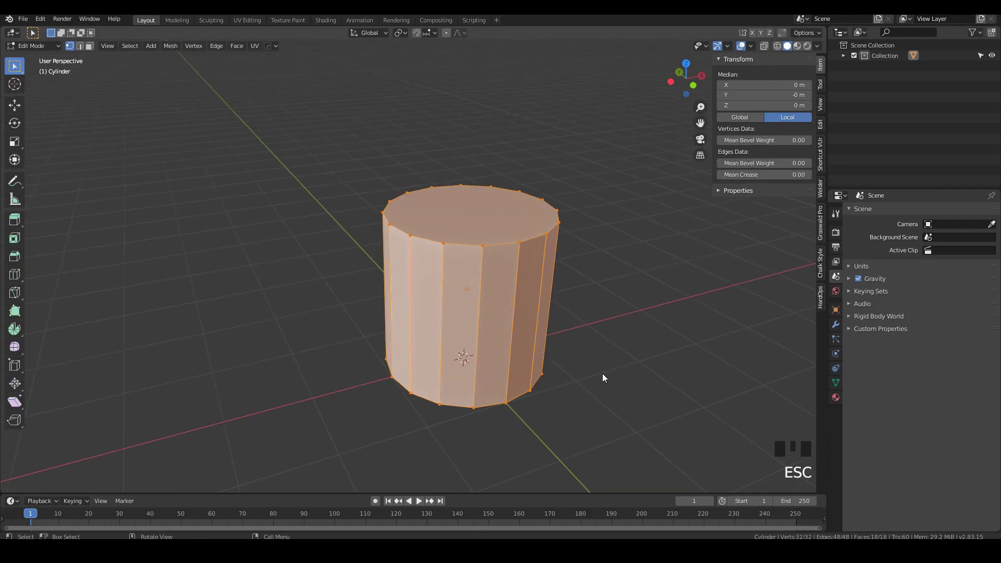
{"action": "key", "text": "s"}
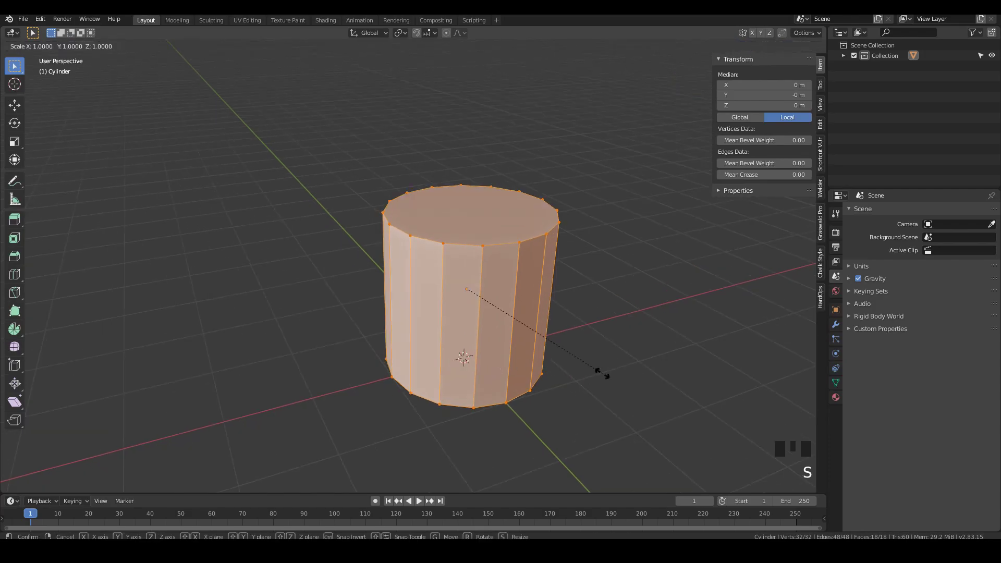
{"action": "key", "text": "shift+z"}
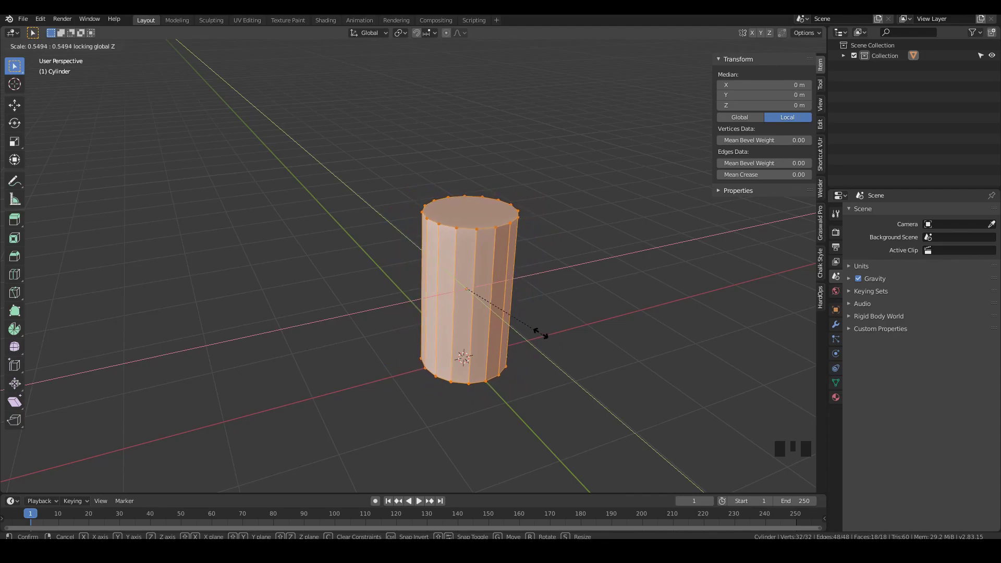
{"action": "left_click", "coordinate": [513, 315]}
{"action": "middle_click_drag", "start_coordinate": [486, 332], "coordinate": [517, 293]}
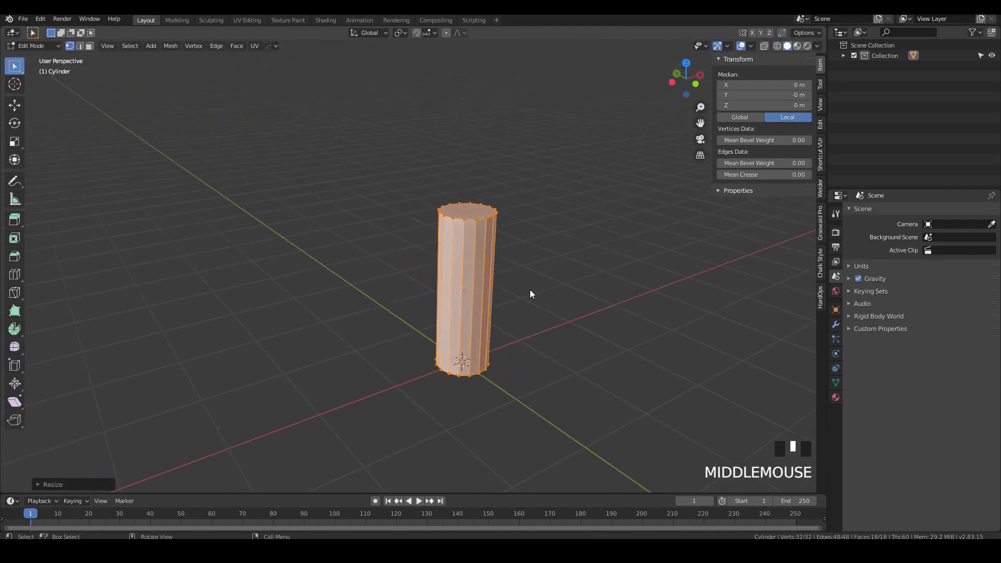
{"action": "key", "text": "Tab"}
Step: Raise the cylinder's top edge loop 10 m along Z to form a 12 m pole
{"action": "middle_click_drag", "start_coordinate": [766, 209], "coordinate": [503, 277]}
{"action": "scroll", "coordinate": [503, 277], "scroll_direction": "up", "scroll_amount": 1}
{"action": "key", "text": "Tab"}
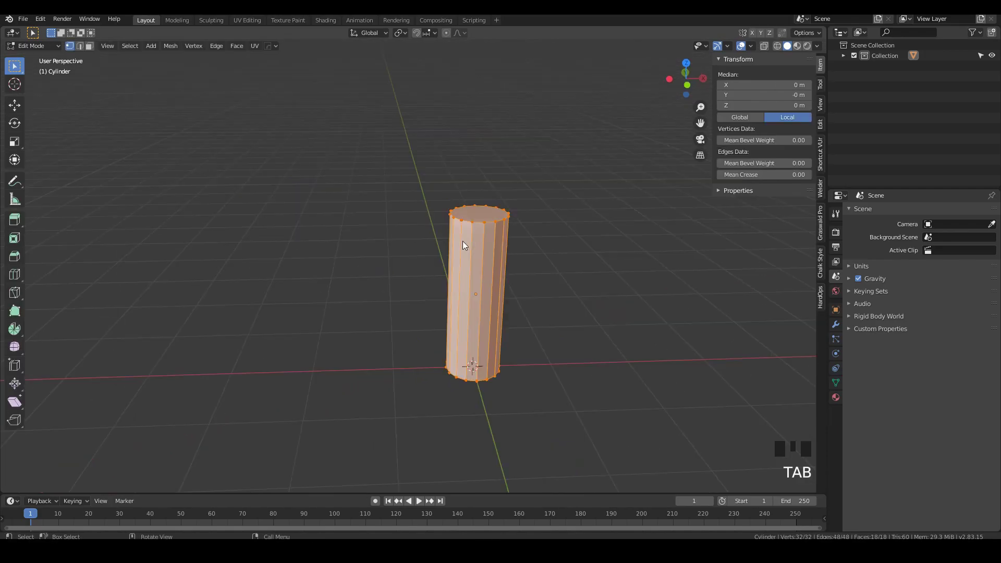
{"action": "left_click", "coordinate": [488, 223], "text": "alt"}
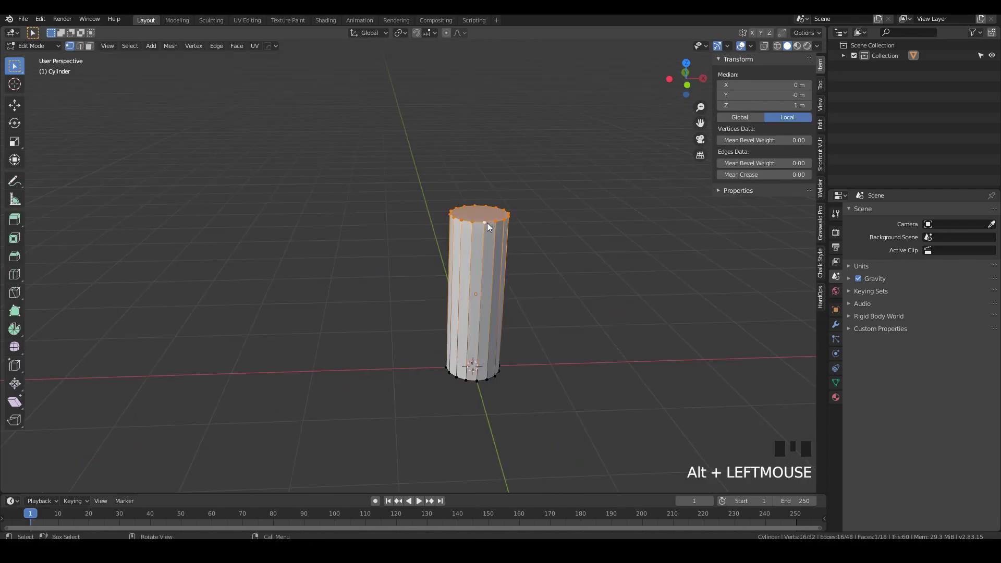
{"action": "key", "text": "g"}
{"action": "type", "text": "z"}
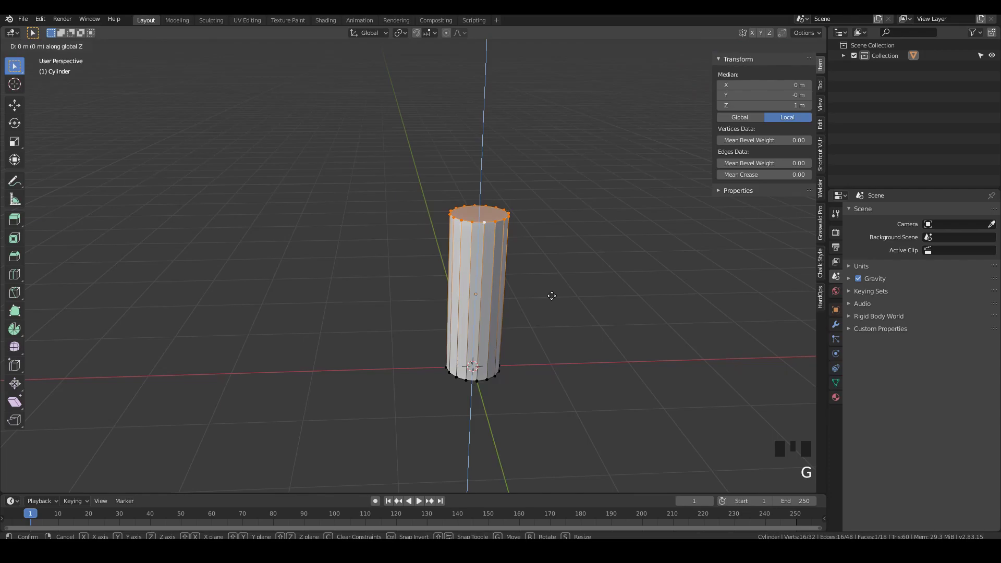
{"action": "type", "text": "10"}
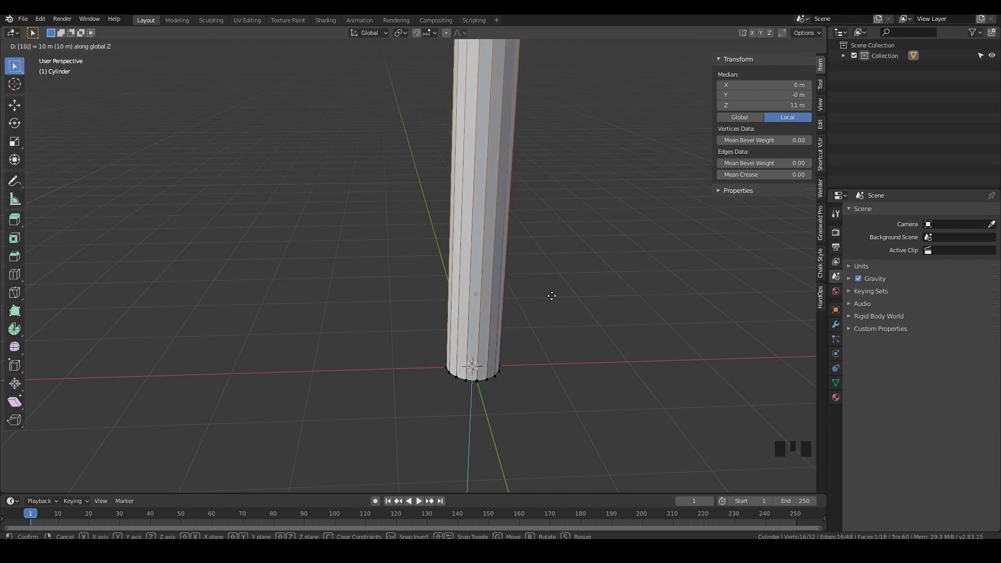
{"action": "key", "text": "KP_Enter"}
{"action": "middle_click_drag", "start_coordinate": [551, 296], "coordinate": [446, 359]}
{"action": "key", "text": "Tab"}
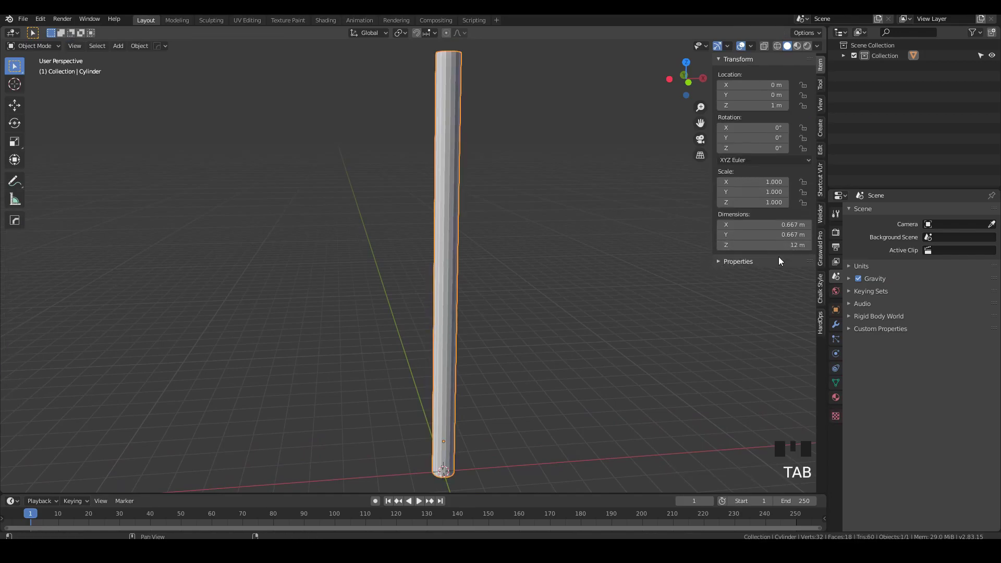
Step: Duplicate the pole beside itself along X and rotate the copy -90° around Y
{"action": "middle_click_drag", "start_coordinate": [450, 113], "coordinate": [502, 309]}
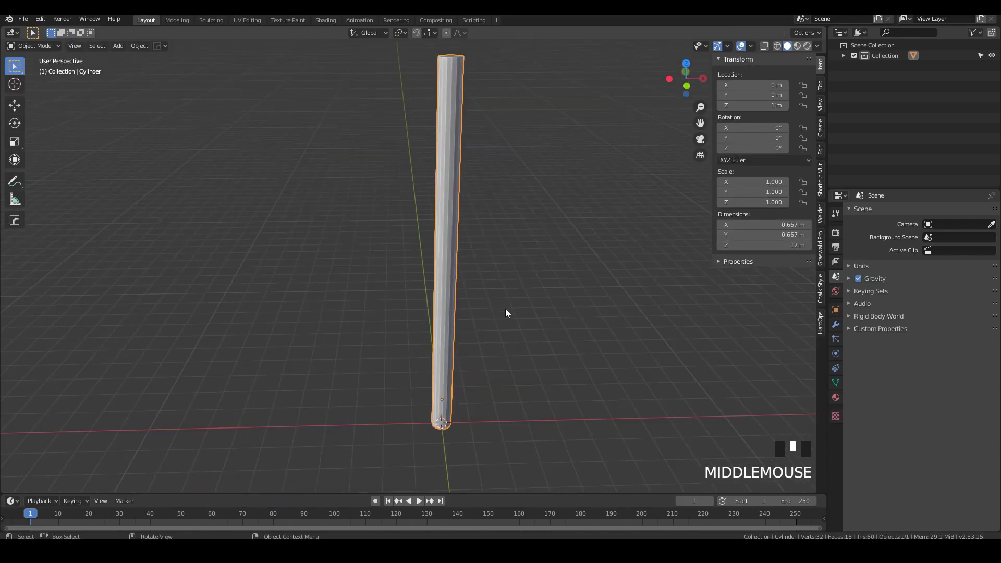
{"action": "key", "text": "shift+d"}
{"action": "key", "text": "x"}
{"action": "left_click", "coordinate": [507, 404]}
{"action": "key", "text": "r"}
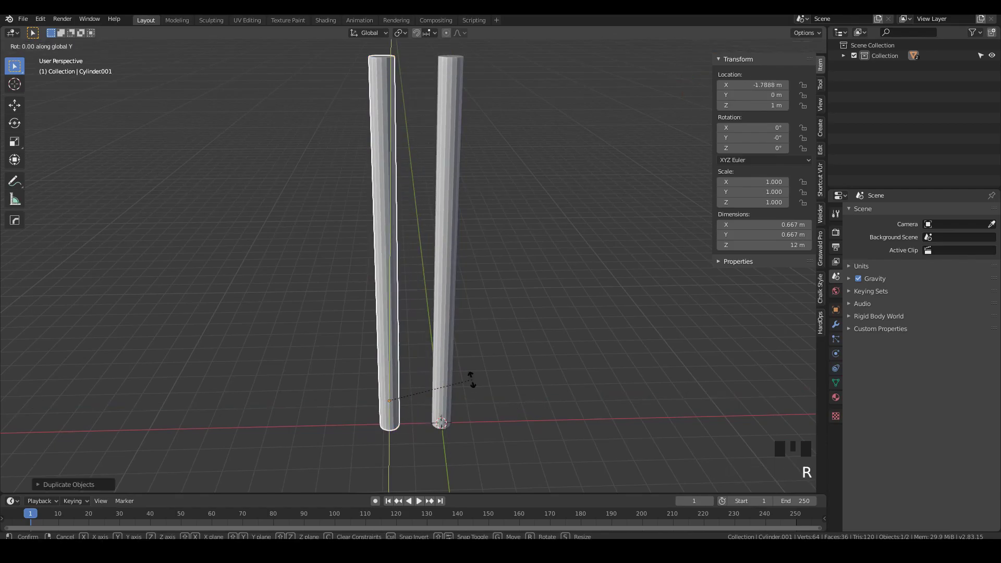
{"action": "key", "text": "y"}
{"action": "key", "text": "9"}
{"action": "key", "text": "0"}
{"action": "key", "text": "minus"}
{"action": "key", "text": "KP_Enter"}
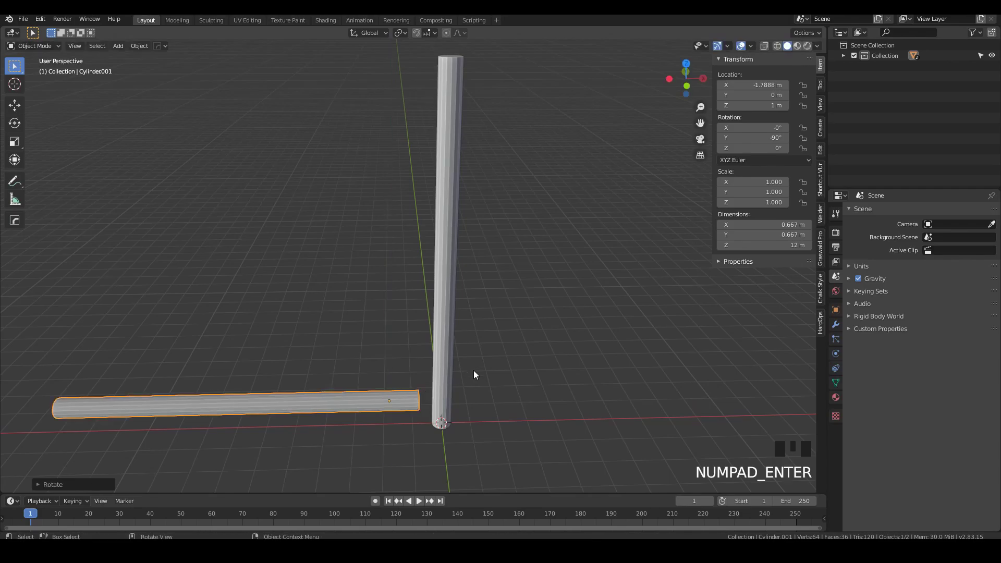
Step: Move the horizontal copy straight up to about 9.38 m, near the pole's top
{"action": "key", "text": "g"}
{"action": "key", "text": "z"}
{"action": "left_click", "coordinate": [462, 212]}
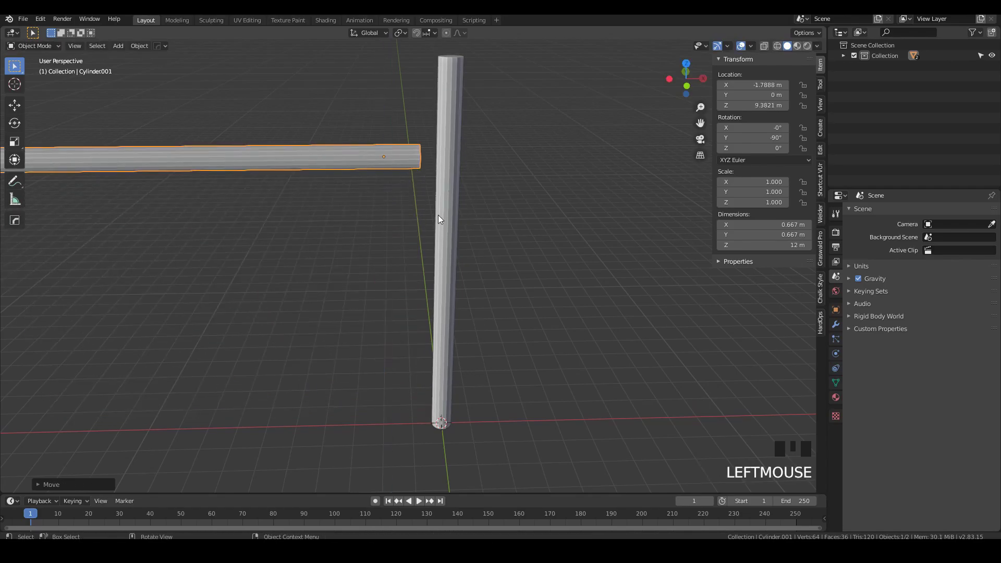
{"action": "middle_click_drag", "start_coordinate": [439, 216], "coordinate": [399, 180]}
Step: Delete the copy's selected vertices so only one flat end ring remains
{"action": "key", "text": "Tab"}
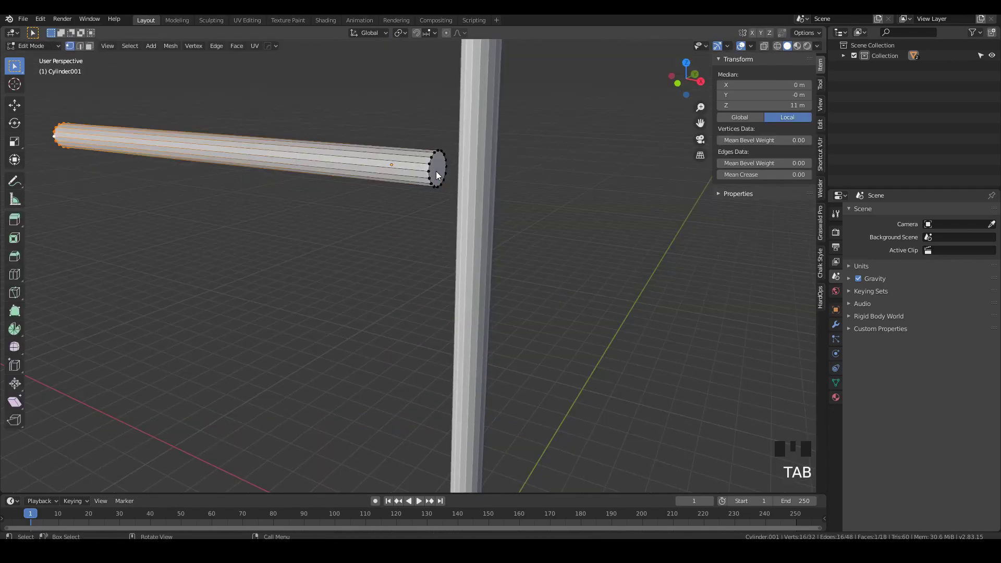
{"action": "scroll", "coordinate": [440, 261], "scroll_direction": "down", "scroll_amount": 4}
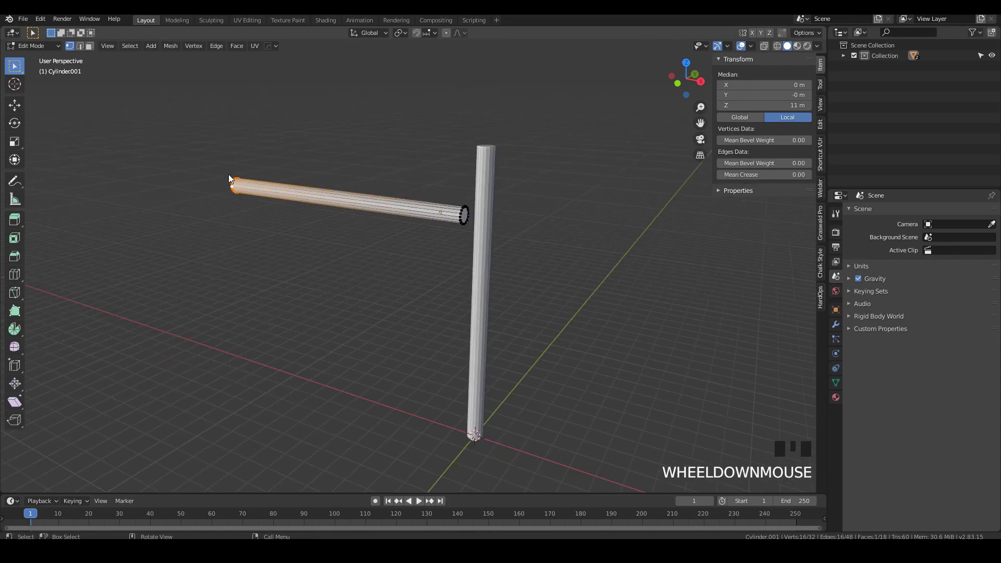
{"action": "scroll", "coordinate": [260, 215], "scroll_direction": "up", "scroll_amount": 4}
{"action": "scroll", "coordinate": [259, 215], "scroll_direction": "down", "scroll_amount": 4}
{"action": "middle_click_drag", "start_coordinate": [263, 214], "coordinate": [401, 209]}
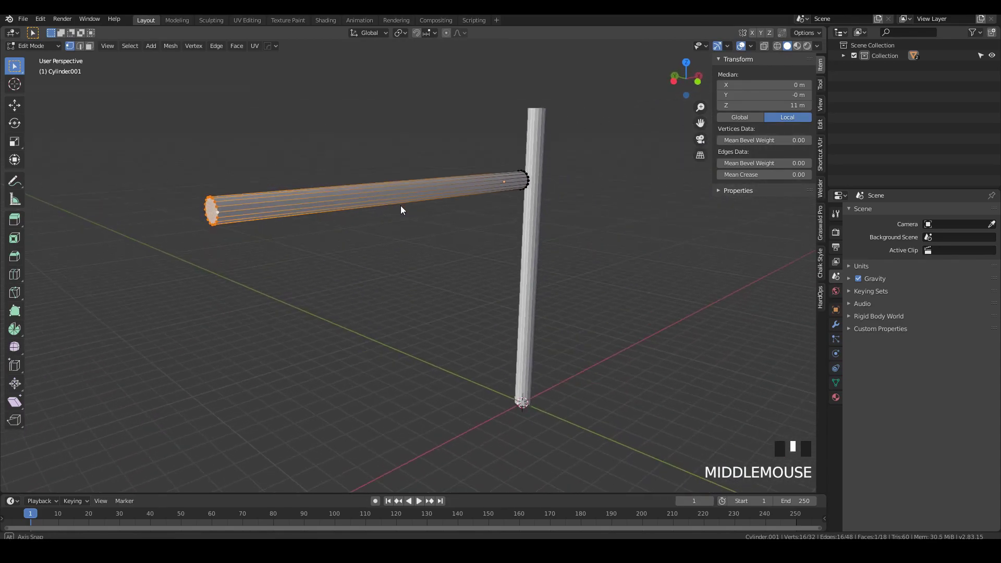
{"action": "key", "text": "x"}
{"action": "left_click", "coordinate": [371, 220]}
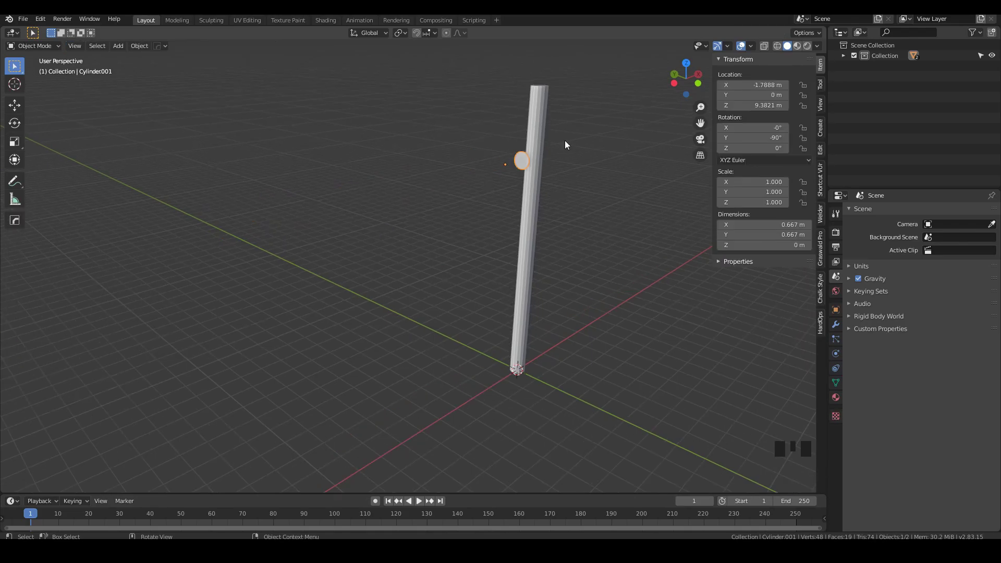
Step: Slide the ring along X until it sits against the pole
{"action": "key", "text": "KP_3"}
{"action": "middle_click_drag", "start_coordinate": [390, 159], "coordinate": [336, 200]}
{"action": "scroll", "coordinate": [437, 177], "scroll_direction": "up", "scroll_amount": 2}
{"action": "middle_click_drag", "start_coordinate": [437, 177], "coordinate": [361, 192]}
{"action": "key", "text": "g"}
{"action": "key", "text": "x"}
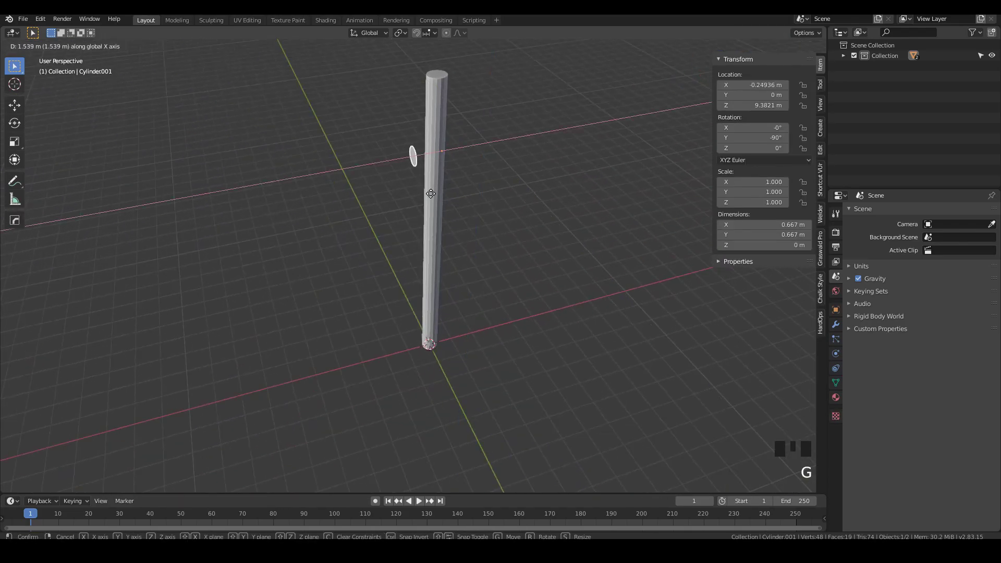
{"action": "left_click", "coordinate": [411, 200]}
Step: Select the ring and scale all its vertices down to about 0.573 m across
{"action": "middle_click_drag", "start_coordinate": [413, 191], "coordinate": [408, 224]}
{"action": "left_click", "coordinate": [405, 193]}
{"action": "left_click", "coordinate": [404, 192]}
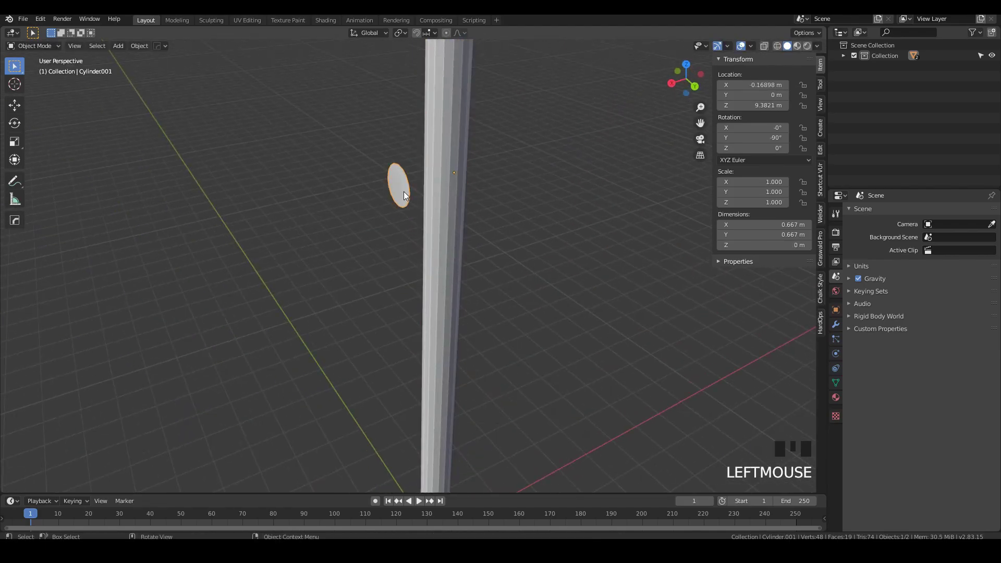
{"action": "key", "text": "KP_1"}
{"action": "key", "text": "KP_3"}
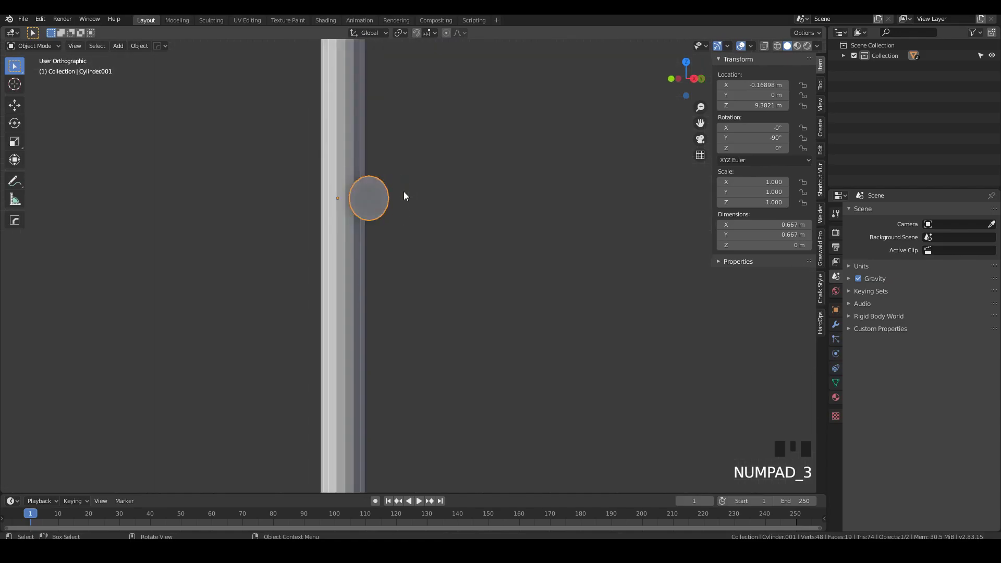
{"action": "key", "text": "Tab"}
{"action": "scroll", "coordinate": [364, 202], "scroll_direction": "up", "scroll_amount": 3}
{"action": "scroll", "coordinate": [365, 207], "scroll_direction": "up", "scroll_amount": 2}
{"action": "key", "text": "a"}
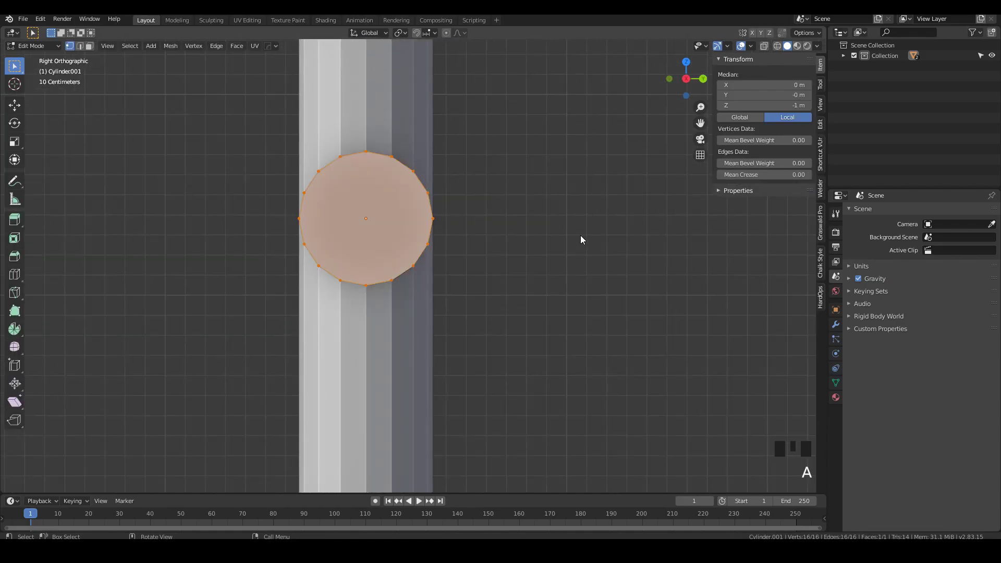
{"action": "key", "text": "s"}
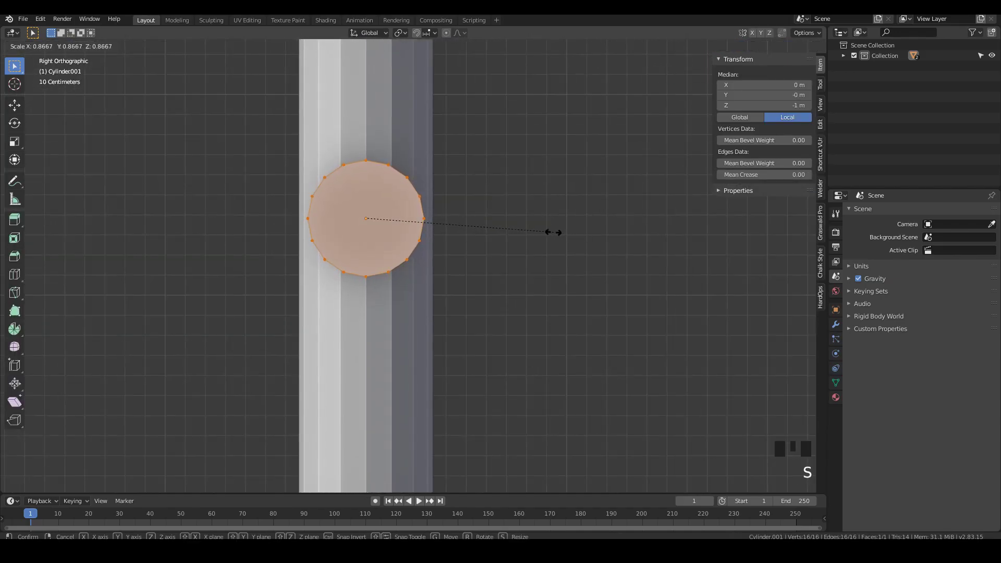
{"action": "left_click", "coordinate": [554, 233]}
{"action": "scroll", "coordinate": [306, 242], "scroll_direction": "up", "scroll_amount": 4}
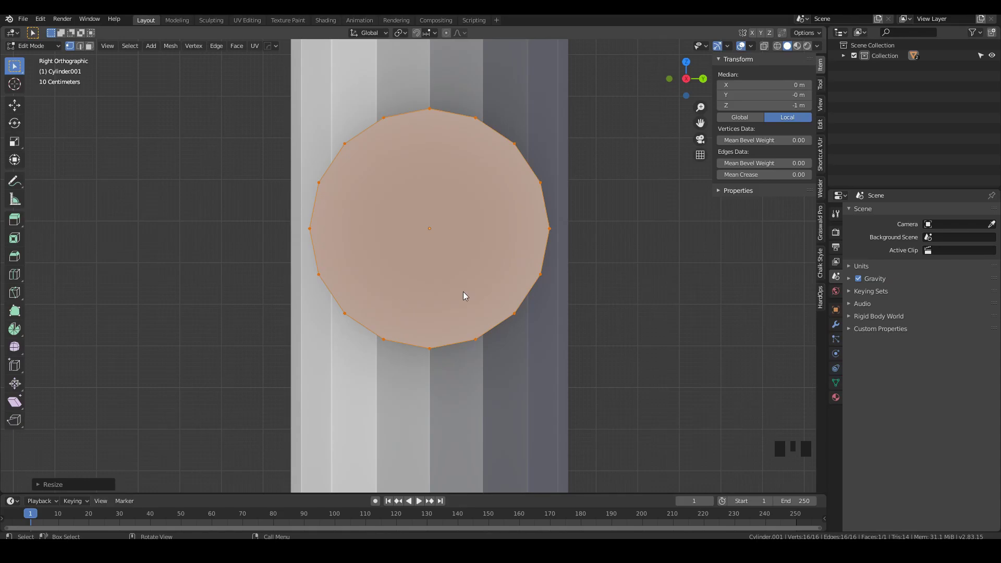
{"action": "key", "text": "s"}
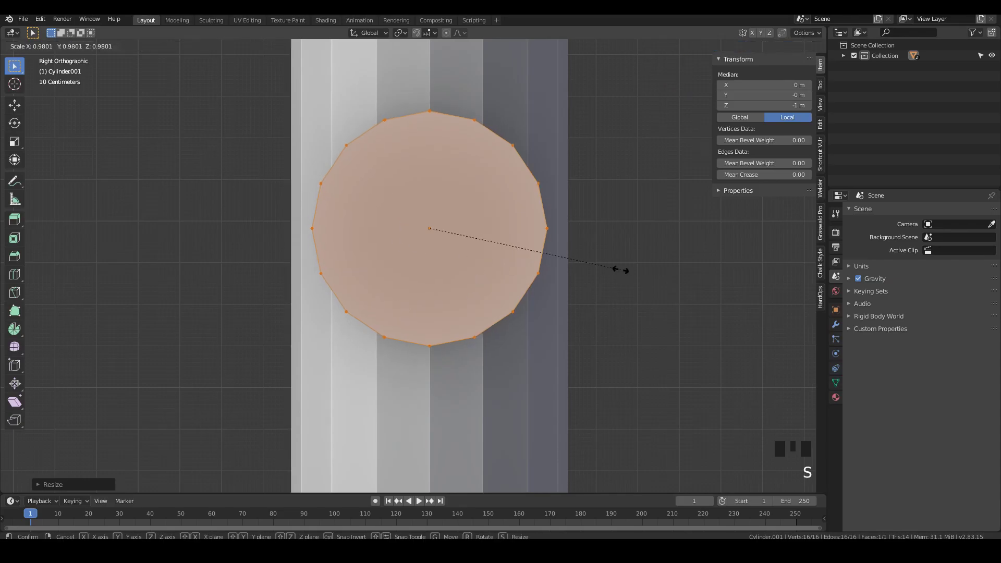
{"action": "key", "text": "Tab"}
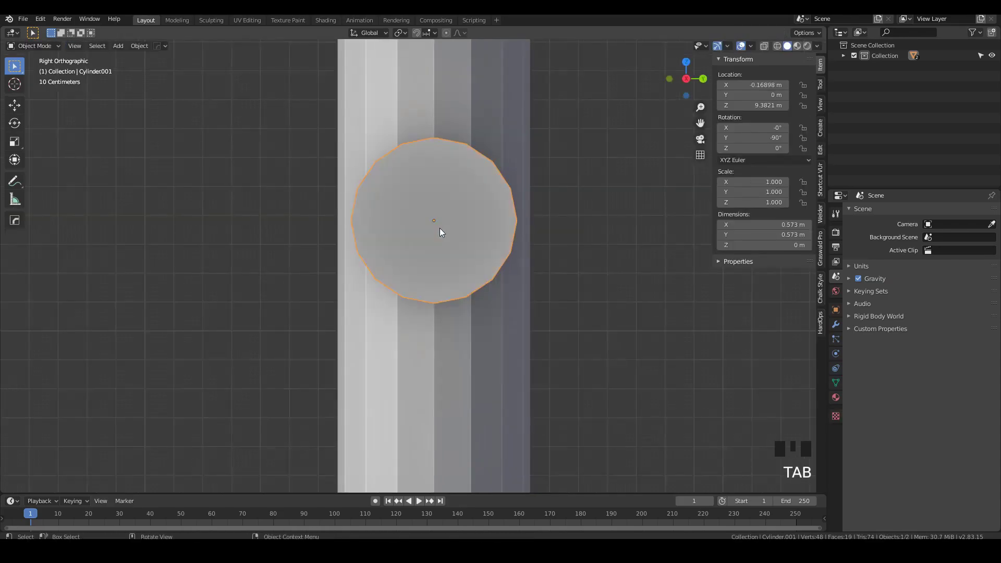
{"action": "scroll", "coordinate": [439, 138], "scroll_direction": "down", "scroll_amount": 3}
Step: Add a first loop cut around the pole and slide it up near the disc
{"action": "left_click", "coordinate": [440, 138]}
{"action": "key", "text": "Tab"}
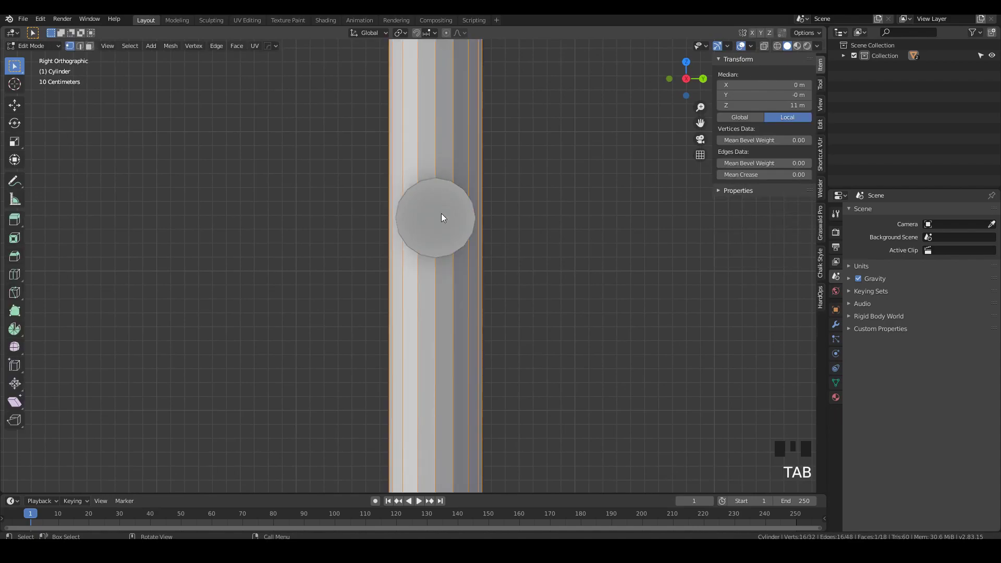
{"action": "scroll", "coordinate": [452, 355], "scroll_direction": "up", "scroll_amount": 2}
{"action": "key", "text": "ctrl+r"}
{"action": "left_click", "coordinate": [459, 271]}
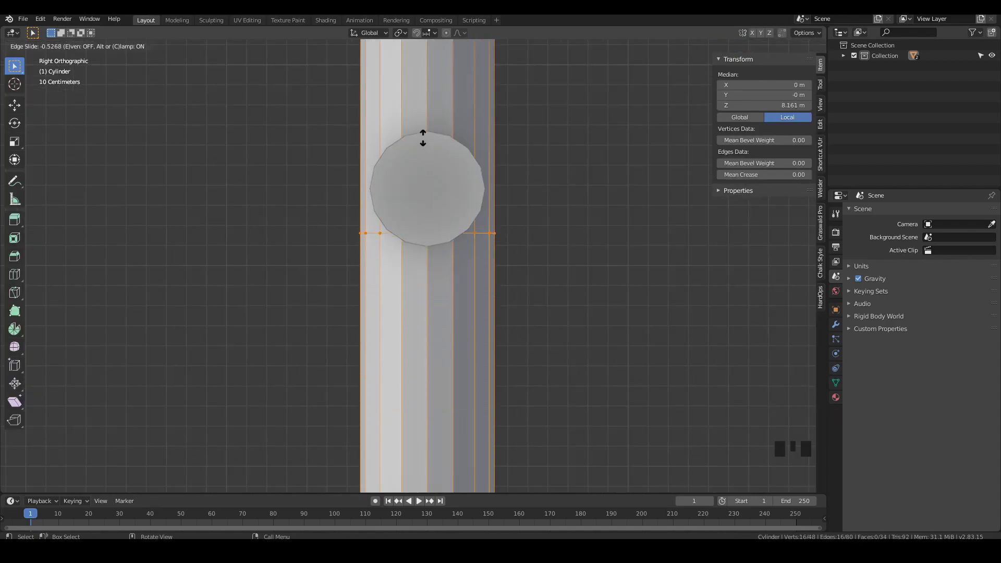
{"action": "left_click", "coordinate": [386, 259], "text": "shift"}
{"action": "scroll", "coordinate": [473, 167], "scroll_direction": "up", "scroll_amount": 5}
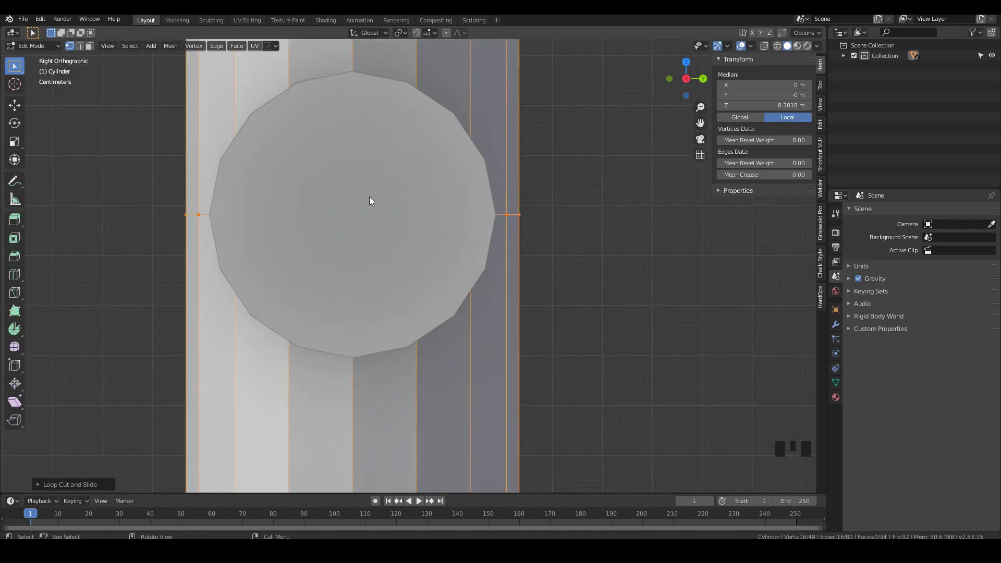
{"action": "scroll", "coordinate": [367, 192], "scroll_direction": "down", "scroll_amount": 2}
{"action": "key", "text": "shift+r"}
{"action": "left_click", "coordinate": [427, 78]}
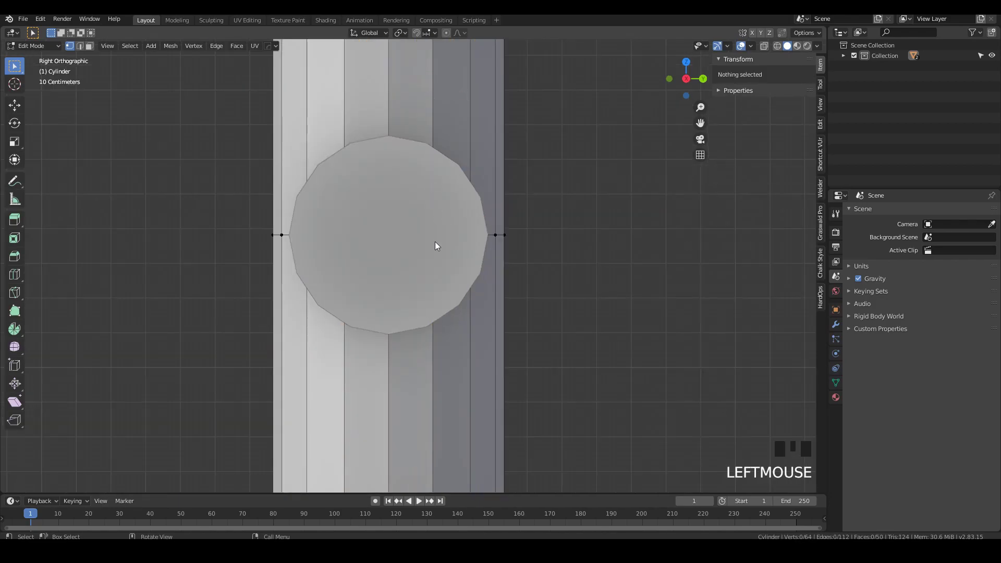
{"action": "key", "text": "shift+r"}
{"action": "key", "text": "ctrl+z"}
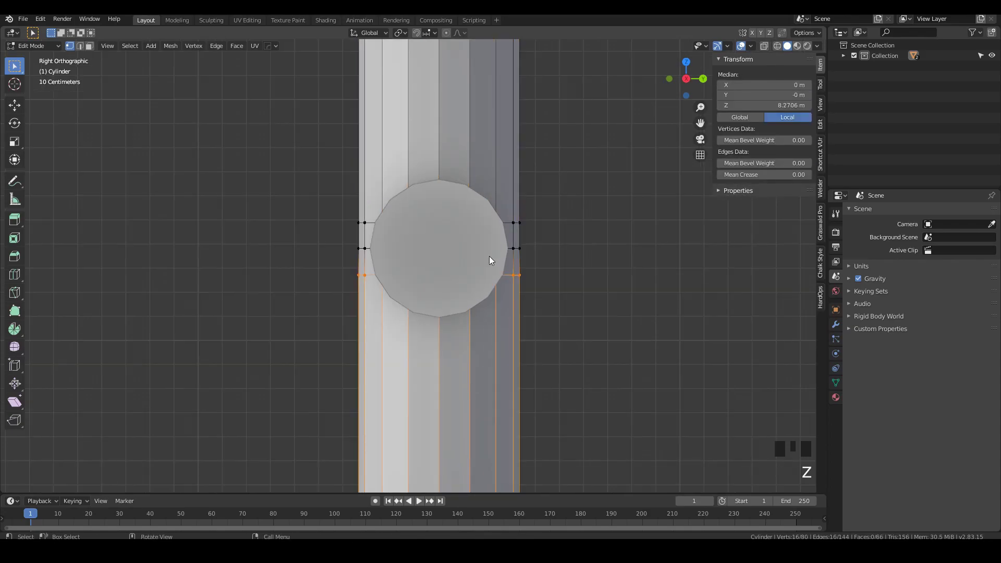
Step: Add two more loop cuts on the pole, closely bracketing the top of the circle
{"action": "key", "text": "ctrl+r"}
{"action": "left_click", "coordinate": [497, 124]}
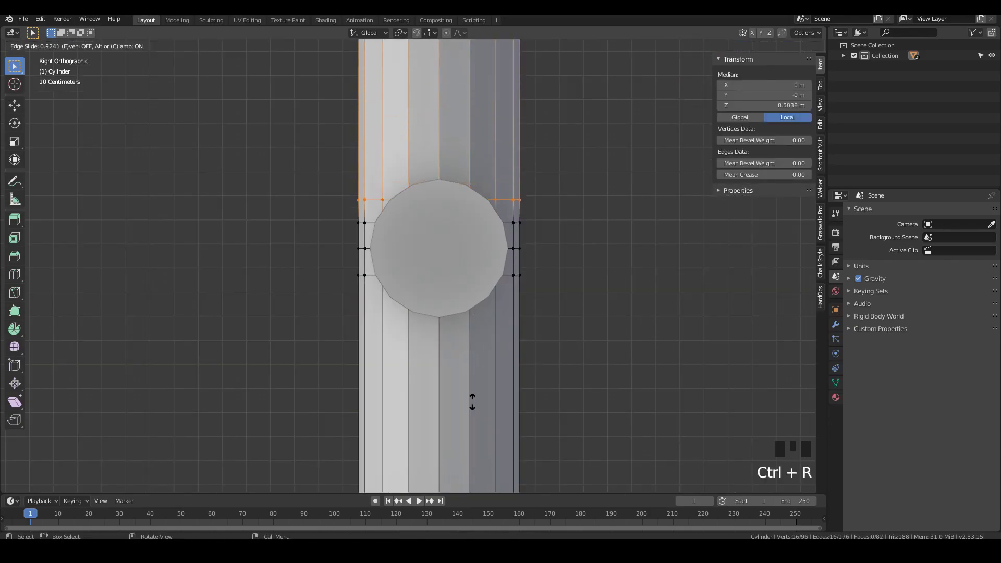
{"action": "left_click", "coordinate": [454, 346], "text": "shift"}
{"action": "scroll", "coordinate": [430, 155], "scroll_direction": "up", "scroll_amount": 5}
{"action": "middle_click_drag", "start_coordinate": [430, 154], "coordinate": [474, 182]}
{"action": "scroll", "coordinate": [760, 280], "scroll_direction": "down", "scroll_amount": 1}
{"action": "key", "text": "g"}
{"action": "key", "text": "z"}
{"action": "key", "text": "Escape"}
{"action": "scroll", "coordinate": [687, 331], "scroll_direction": "down", "scroll_amount": 4}
{"action": "key", "text": "ctrl+r"}
{"action": "left_click", "coordinate": [476, 162]}
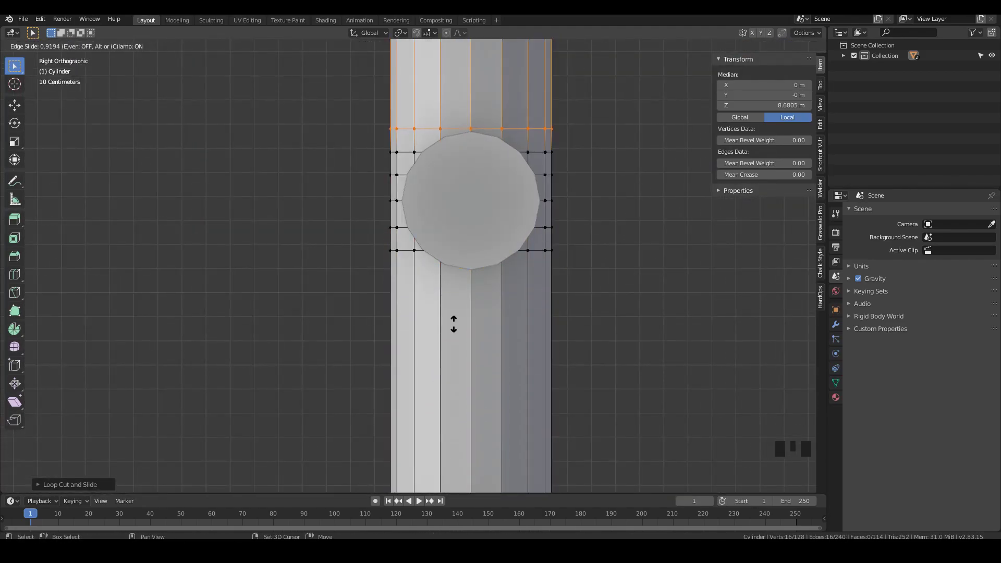
{"action": "left_click", "coordinate": [450, 251], "text": "shift"}
{"action": "scroll", "coordinate": [429, 141], "scroll_direction": "up", "scroll_amount": 5}
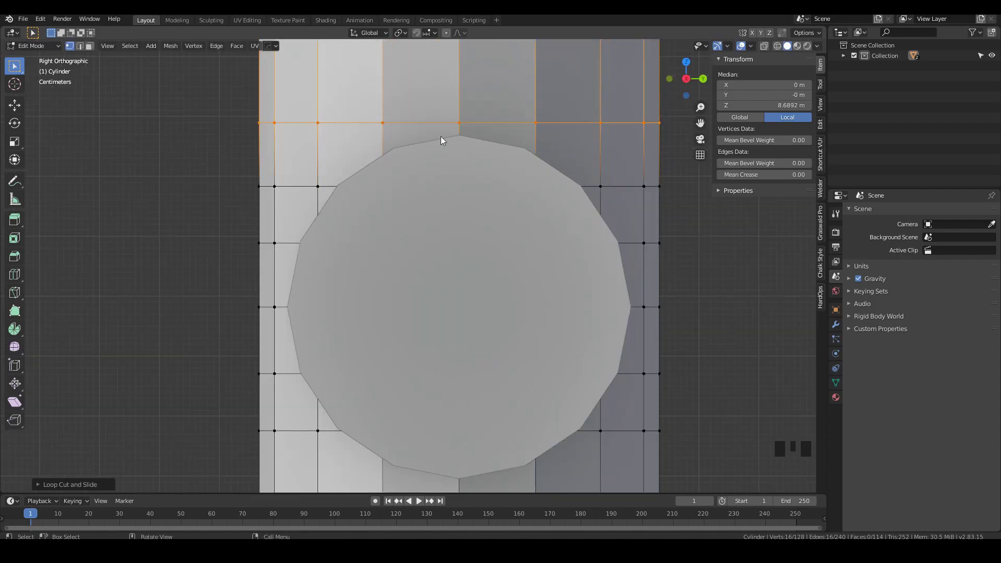
{"action": "scroll", "coordinate": [478, 111], "scroll_direction": "down", "scroll_amount": 3}
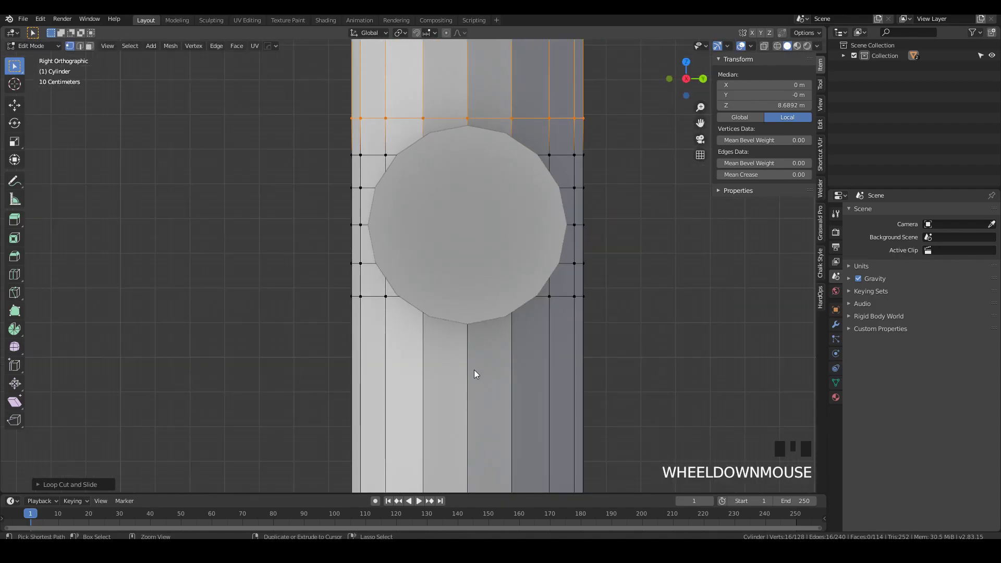
Step: Add a loop cut just below the circle on the pole
{"action": "key", "text": "ctrl+r"}
{"action": "left_click", "coordinate": [460, 334]}
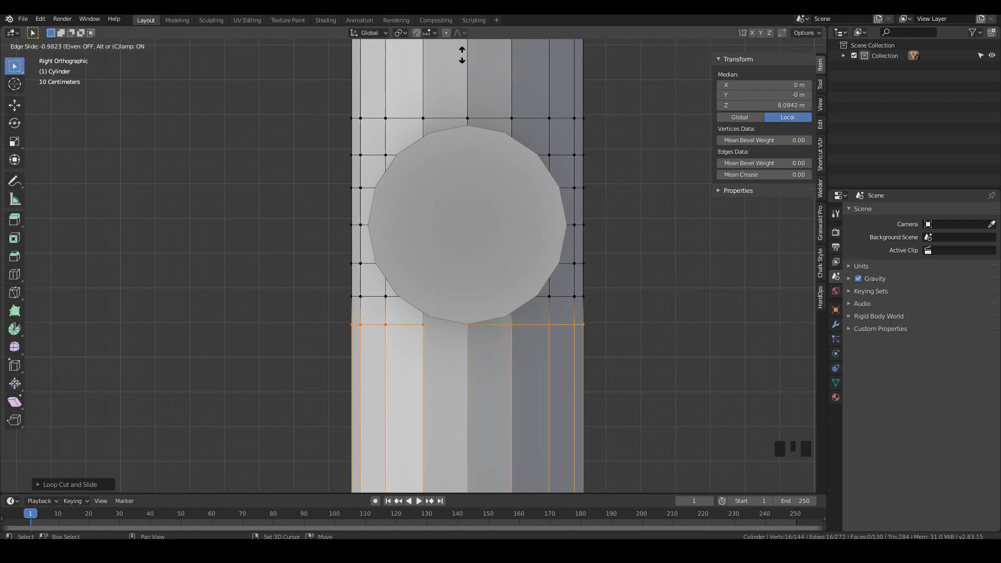
{"action": "left_click", "coordinate": [453, 124]}
{"action": "middle_click_drag", "start_coordinate": [454, 123], "coordinate": [492, 249]}
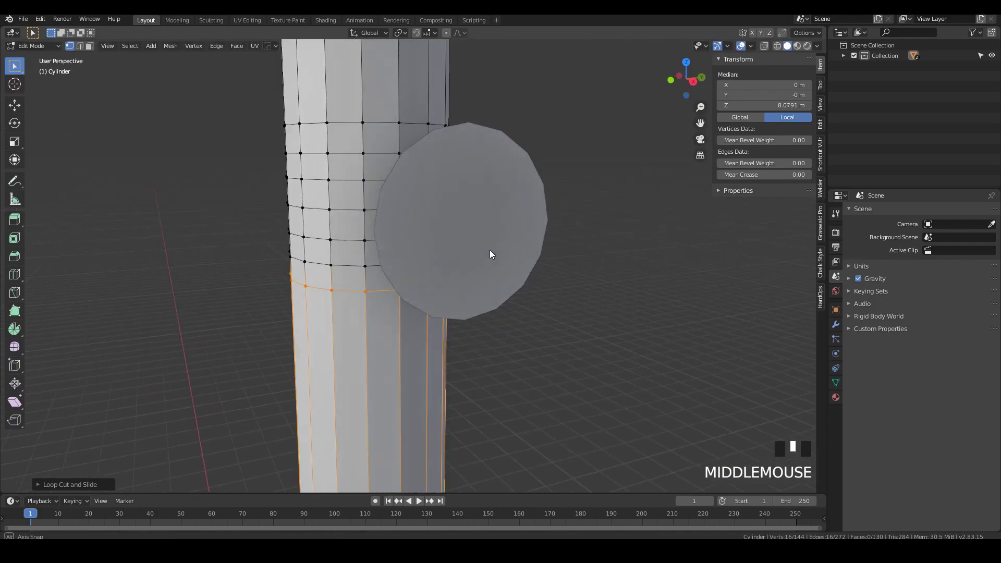
{"action": "scroll", "coordinate": [493, 253], "scroll_direction": "down", "scroll_amount": 3}
{"action": "key", "text": "Tab"}
{"action": "middle_click_drag", "start_coordinate": [414, 154], "coordinate": [456, 186]}
Step: Select the disc, then the cylinder, and edit the cylinder framed on the disc from the right
{"action": "scroll", "coordinate": [431, 282], "scroll_direction": "down", "scroll_amount": 2}
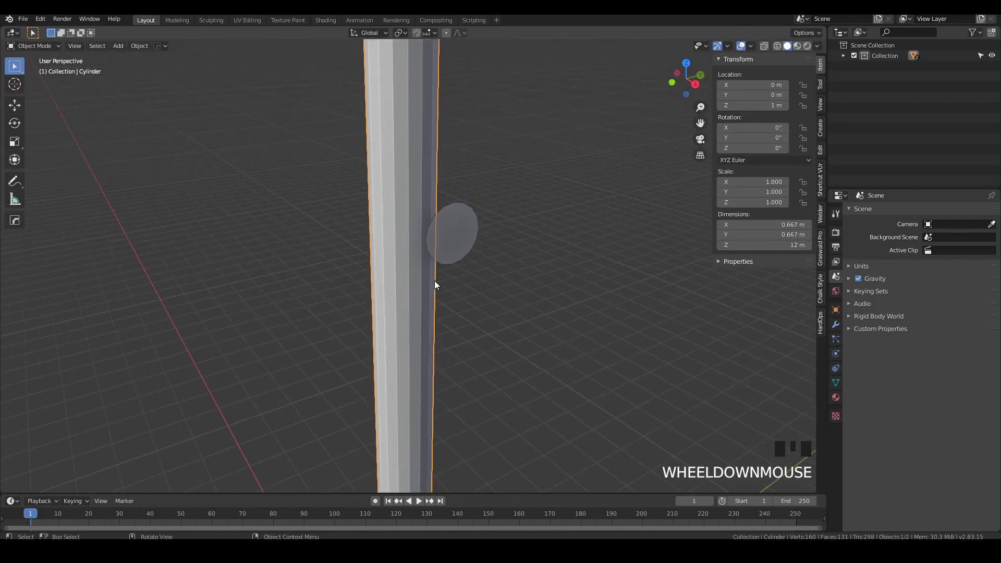
{"action": "left_click", "coordinate": [455, 243]}
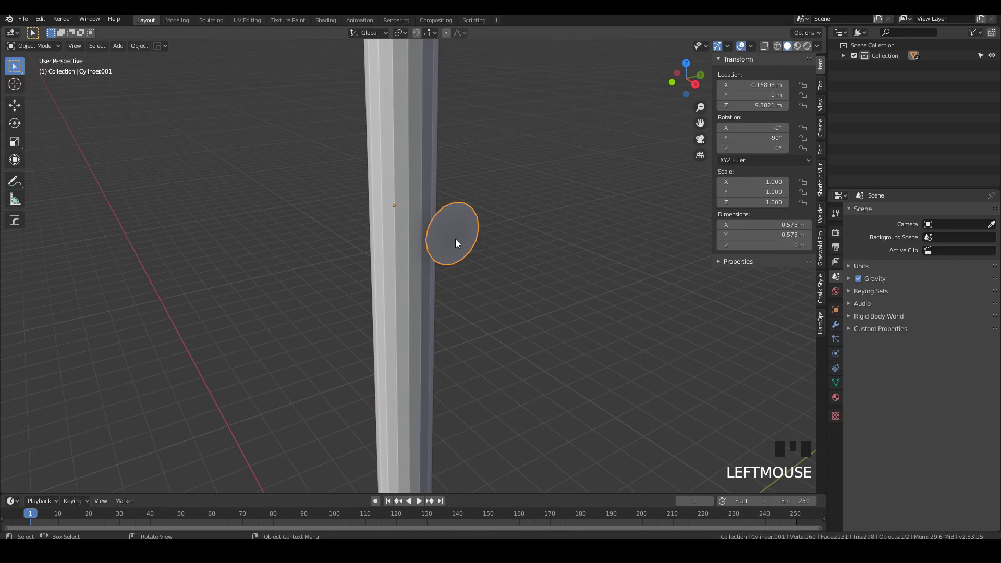
{"action": "left_click", "coordinate": [421, 162], "text": "shift"}
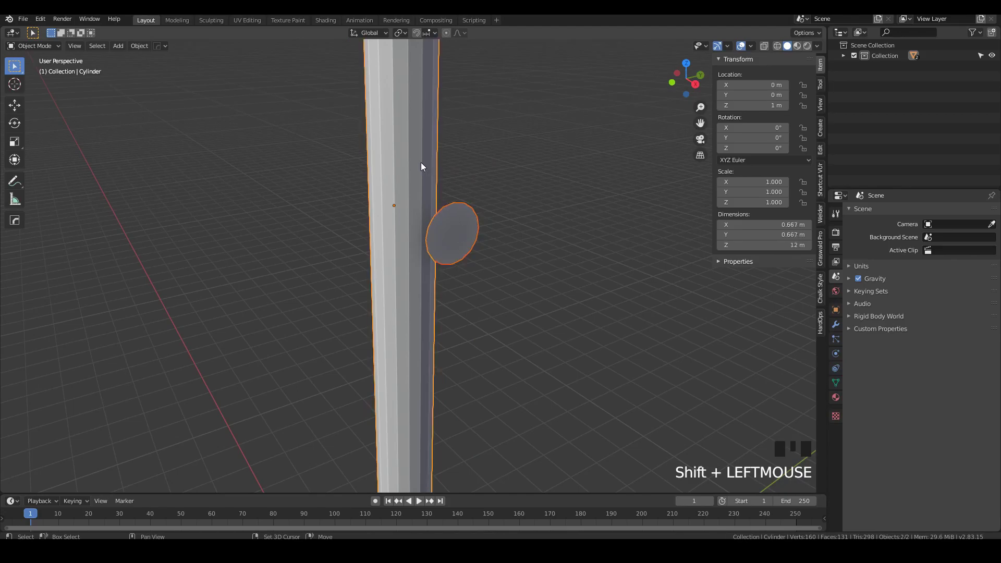
{"action": "key", "text": "Tab"}
{"action": "key", "text": "KP_3"}
{"action": "key", "text": "KP_Decimal"}
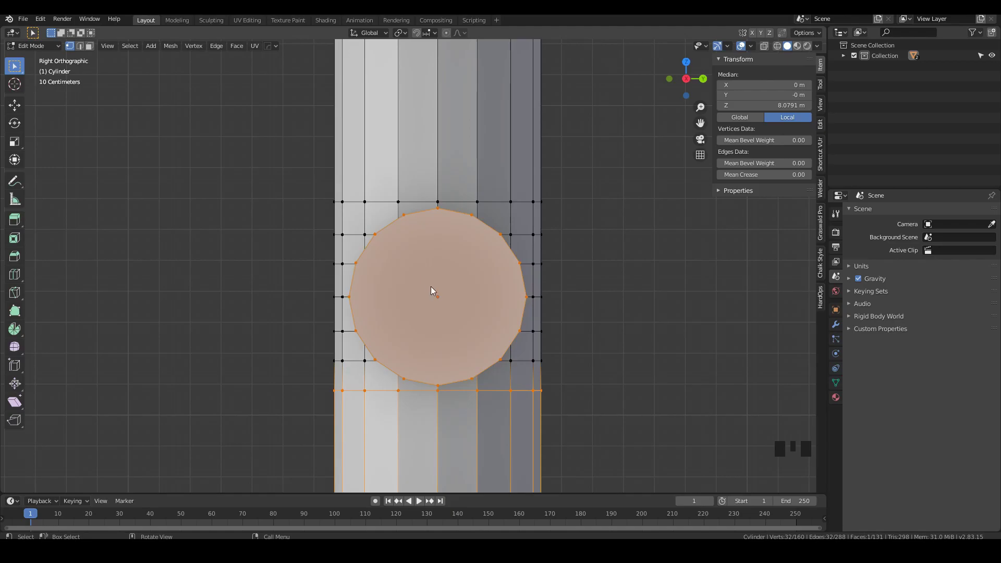
Step: Run Knife Project to cut the disc's outline into the pole, then select the disc
{"action": "key", "text": "F3"}
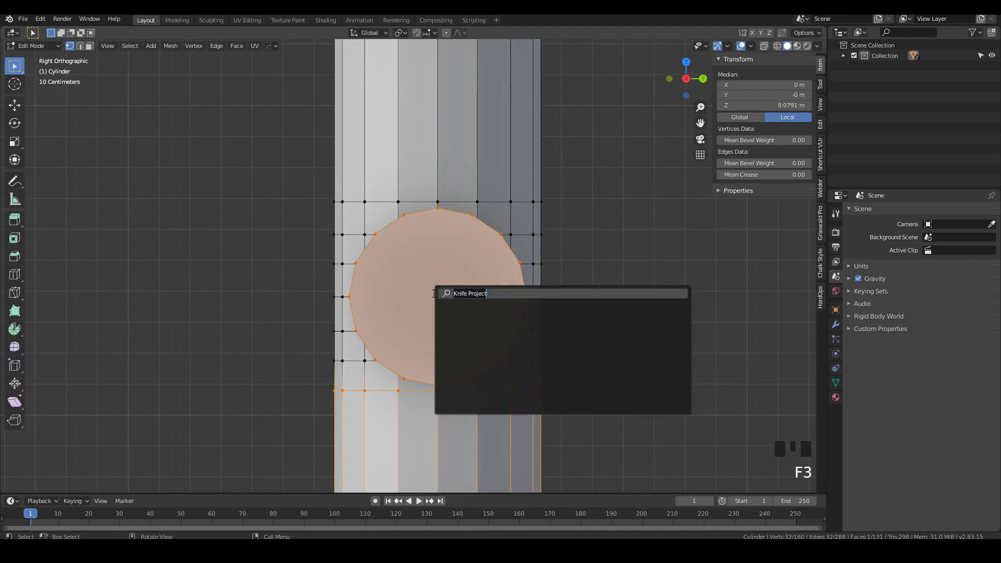
{"action": "type", "text": "knife"}
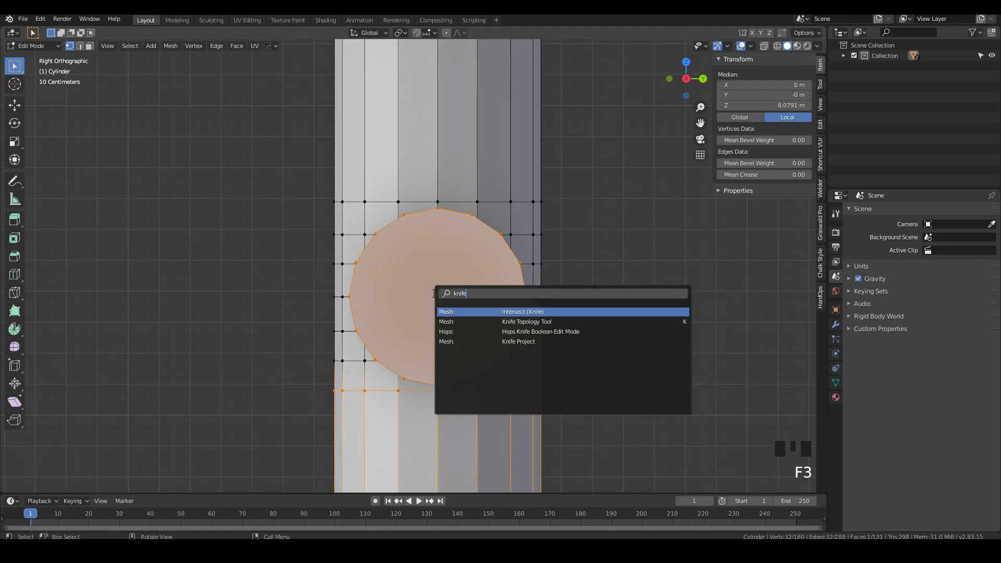
{"action": "key", "text": "Down"}
{"action": "key", "text": "Down"}
{"action": "key", "text": "Down"}
{"action": "key", "text": "Return"}
{"action": "middle_click_drag", "start_coordinate": [474, 192], "coordinate": [467, 277]}
{"action": "scroll", "coordinate": [468, 277], "scroll_direction": "up", "scroll_amount": 2}
{"action": "key", "text": "Tab"}
{"action": "scroll", "coordinate": [465, 274], "scroll_direction": "down", "scroll_amount": 3}
{"action": "left_click", "coordinate": [414, 278]}
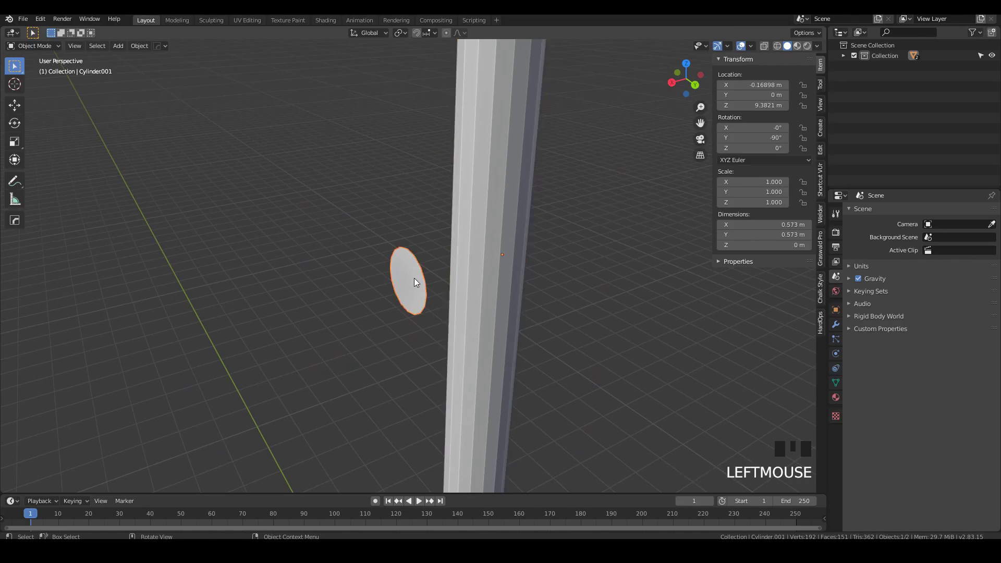
Step: Delete the disc object and enter Edit Mode on the cylinder
{"action": "key", "text": "x"}
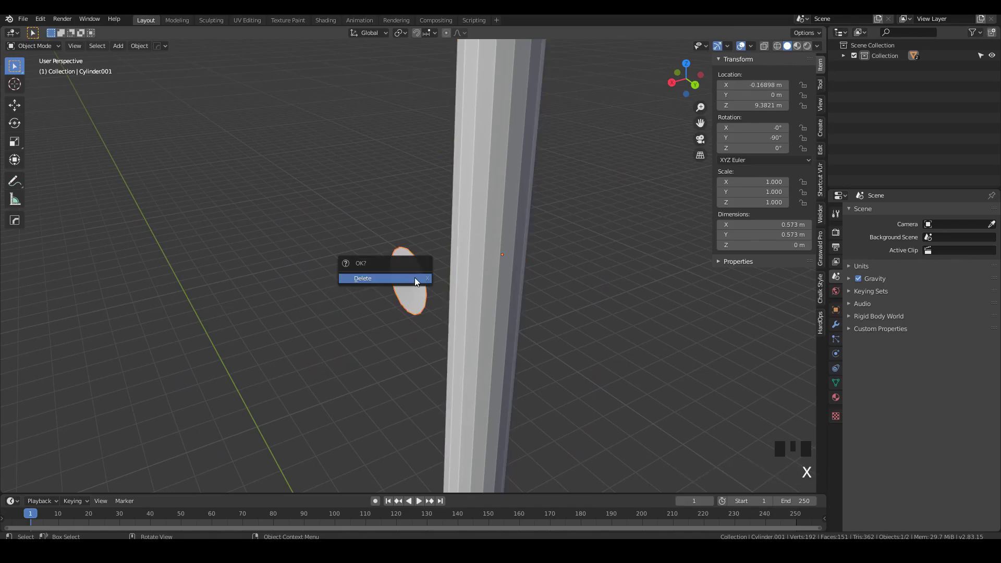
{"action": "left_click", "coordinate": [414, 278]}
{"action": "key", "text": "Tab"}
{"action": "left_click", "coordinate": [459, 274]}
{"action": "scroll", "coordinate": [471, 270], "scroll_direction": "up", "scroll_amount": 3}
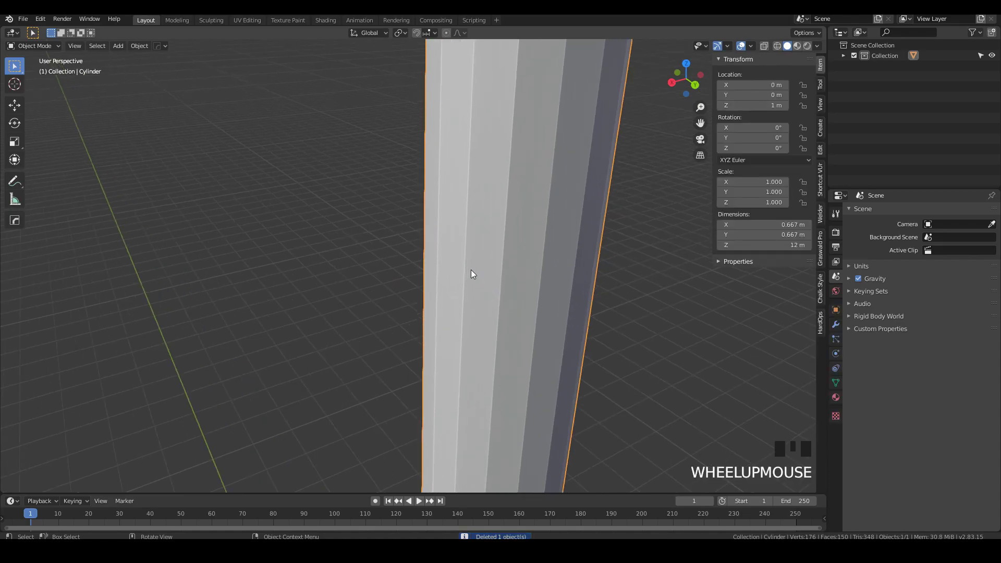
{"action": "key", "text": "Tab"}
{"action": "mouse_move", "coordinate": [426, 289]}
{"action": "middle_mouse_down"}
{"action": "mouse_move", "coordinate": [442, 271]}
{"action": "mouse_move", "coordinate": [483, 262]}
{"action": "mouse_move", "coordinate": [500, 275]}
{"action": "mouse_move", "coordinate": [390, 283]}
{"action": "mouse_move", "coordinate": [452, 282]}
{"action": "mouse_move", "coordinate": [417, 283]}
{"action": "middle_mouse_up"}
Step: Circle-select the vertices inside the cut outline and delete them, opening a round hole
{"action": "key", "text": "alt+a"}
{"action": "key", "text": "1"}
{"action": "scroll", "coordinate": [422, 286], "scroll_direction": "down", "scroll_amount": 2}
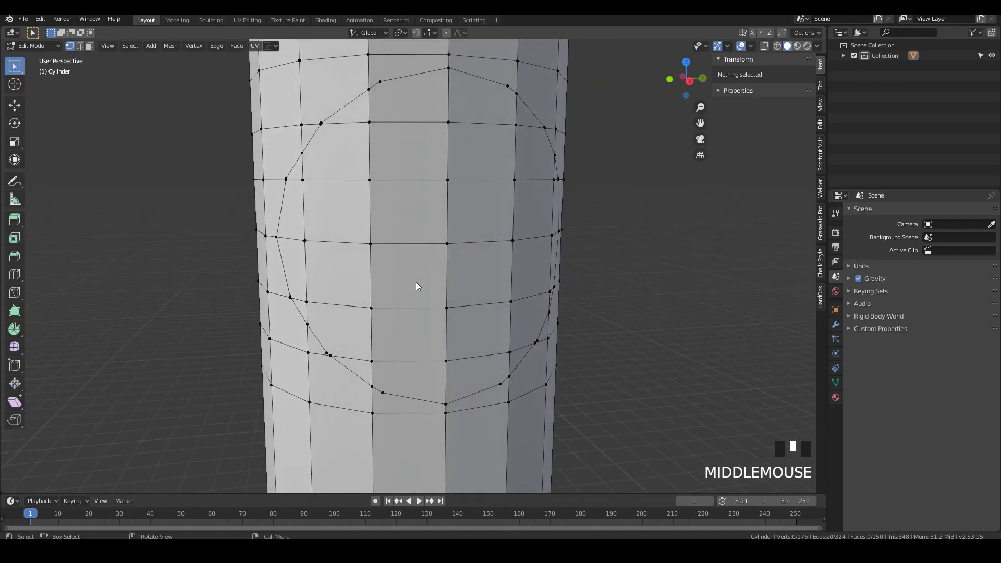
{"action": "key", "text": "c"}
{"action": "mouse_move", "coordinate": [408, 290]}
{"action": "left_mouse_down"}
{"action": "mouse_move", "coordinate": [317, 286]}
{"action": "mouse_move", "coordinate": [324, 191]}
{"action": "mouse_move", "coordinate": [391, 132]}
{"action": "mouse_move", "coordinate": [373, 164]}
{"action": "mouse_move", "coordinate": [372, 146]}
{"action": "mouse_move", "coordinate": [370, 276]}
{"action": "mouse_move", "coordinate": [377, 340]}
{"action": "mouse_move", "coordinate": [411, 348]}
{"action": "mouse_move", "coordinate": [439, 329]}
{"action": "mouse_move", "coordinate": [453, 134]}
{"action": "mouse_move", "coordinate": [501, 147]}
{"action": "left_mouse_up"}
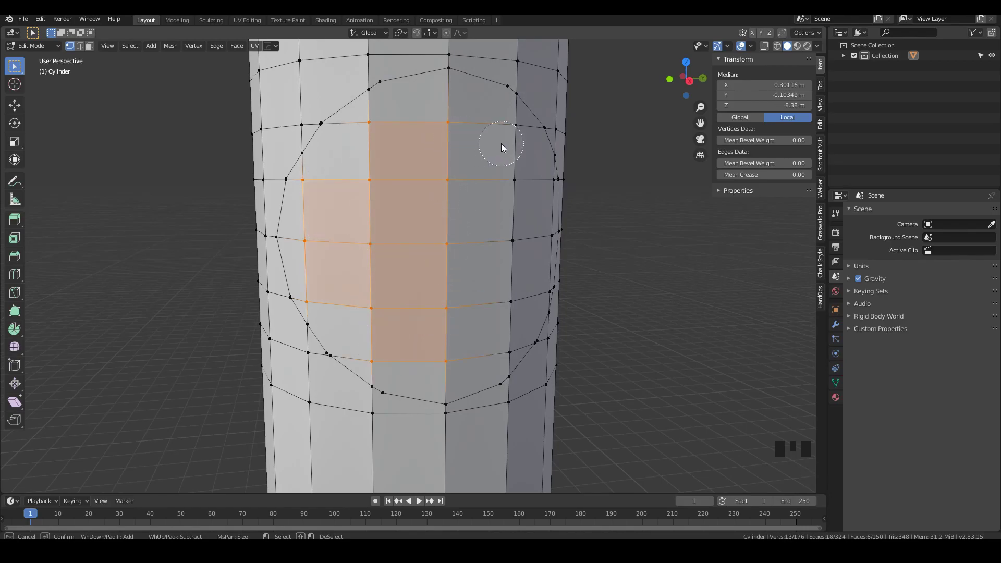
{"action": "middle_click_drag", "start_coordinate": [501, 143], "coordinate": [542, 219]}
{"action": "left_click_drag", "start_coordinate": [542, 219], "coordinate": [570, 263]}
{"action": "right_click", "coordinate": [493, 253]}
{"action": "middle_click_drag", "start_coordinate": [507, 255], "coordinate": [509, 281]}
{"action": "key", "text": "x"}
{"action": "left_click", "coordinate": [509, 281]}
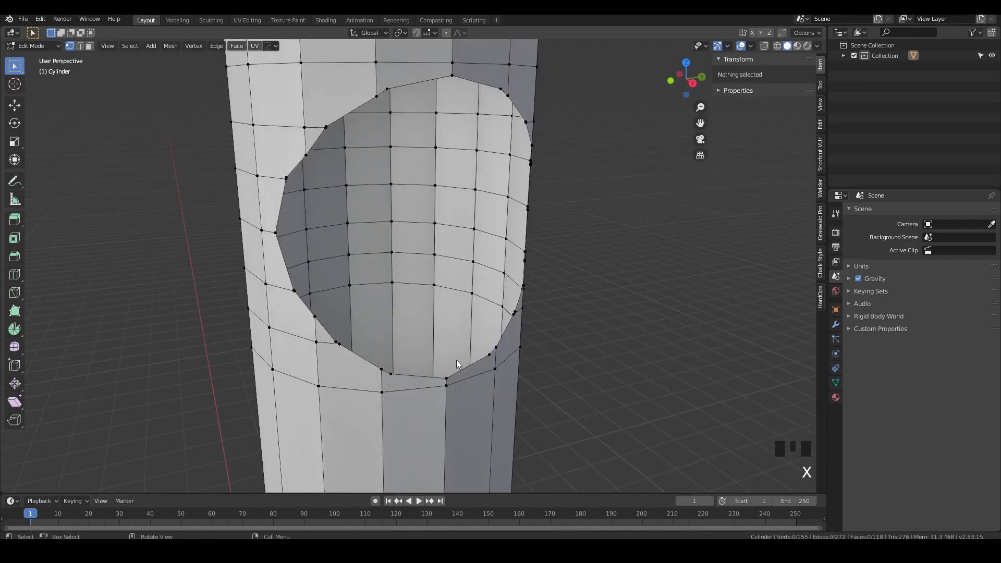
Step: Set snapping to Vertex and switch the selection tool to Tweak, facing the hole
{"action": "scroll", "coordinate": [373, 151], "scroll_direction": "down", "scroll_amount": 2}
{"action": "middle_click_drag", "start_coordinate": [373, 152], "coordinate": [423, 88]}
{"action": "left_click", "coordinate": [427, 33]}
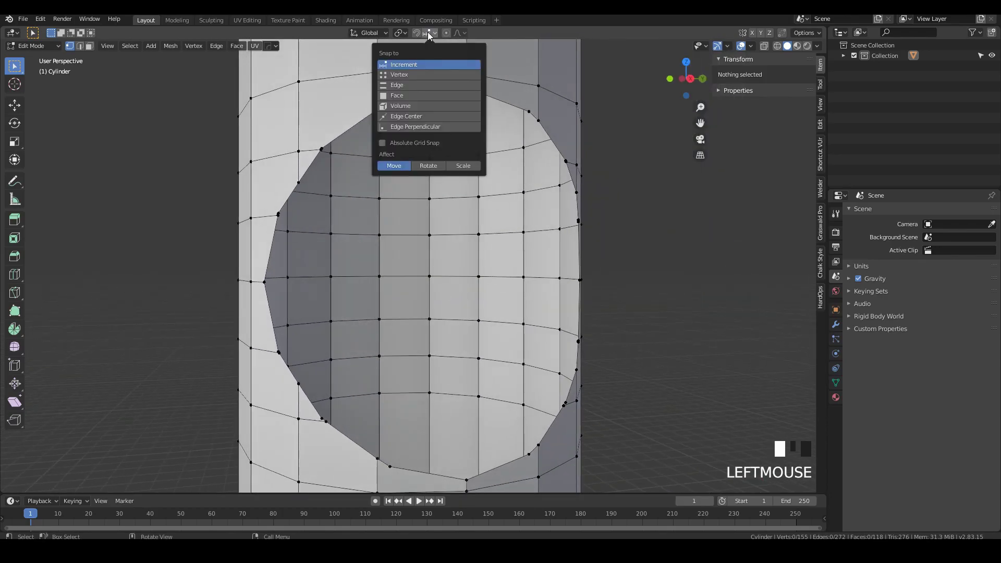
{"action": "left_click", "coordinate": [402, 75]}
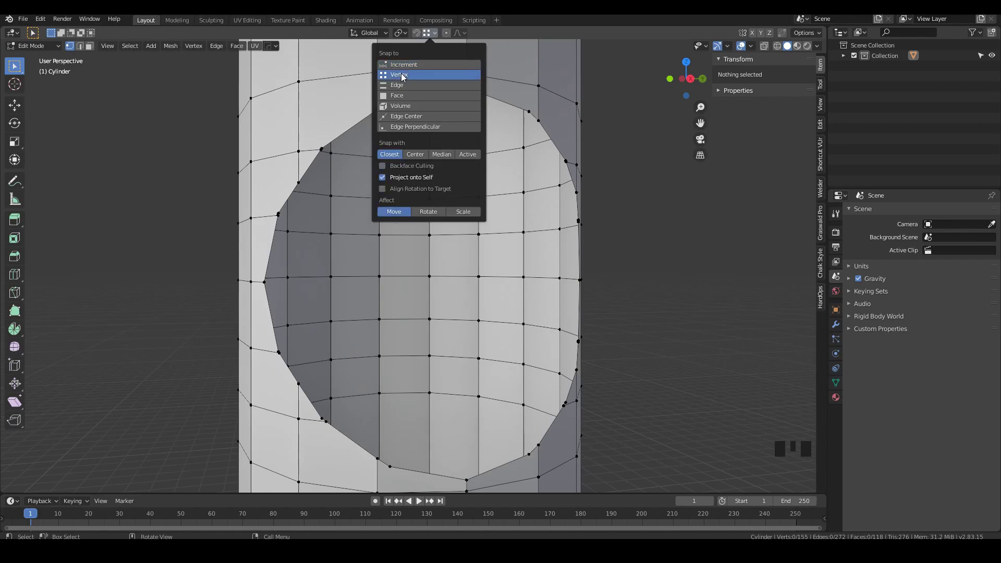
{"action": "key", "text": "w"}
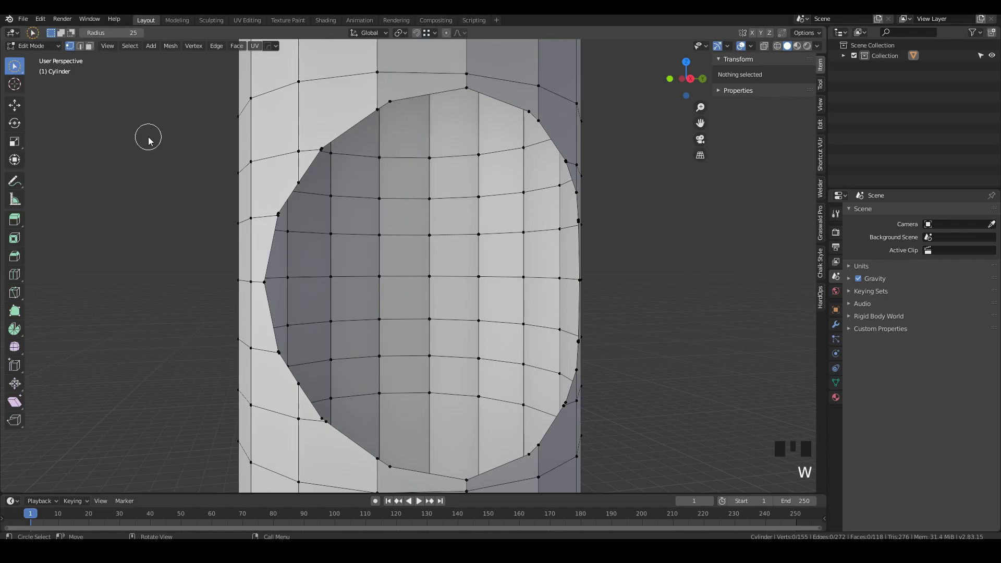
{"action": "key", "text": "w"}
{"action": "key", "text": "w"}
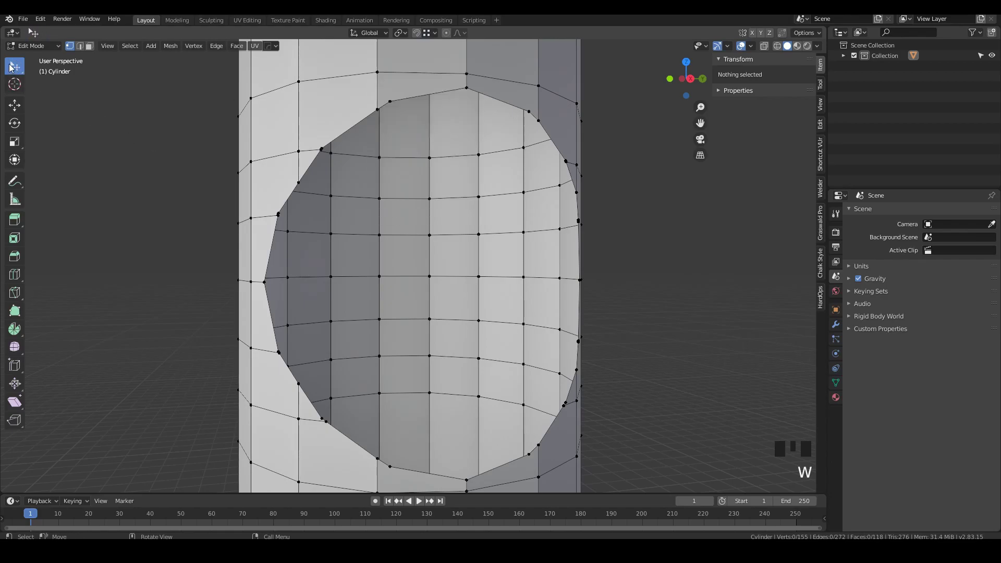
Step: Try dragging a vertex on the hole's upper edge, inspect it, and undo the move
{"action": "scroll", "coordinate": [440, 73], "scroll_direction": "down", "scroll_amount": 1}
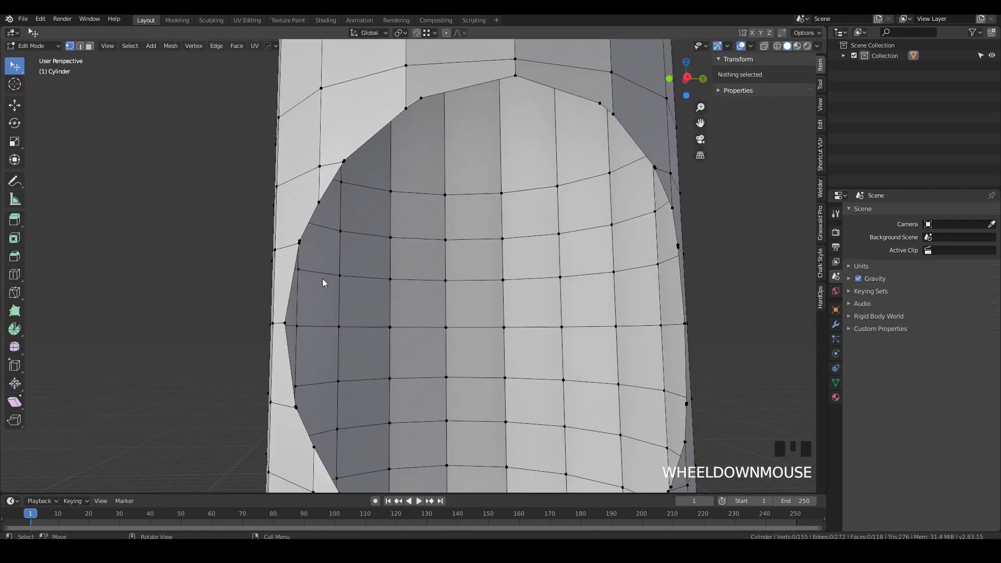
{"action": "scroll", "coordinate": [416, 71], "scroll_direction": "down", "scroll_amount": 1}
{"action": "middle_click_drag", "start_coordinate": [416, 70], "coordinate": [386, 155], "text": "shift"}
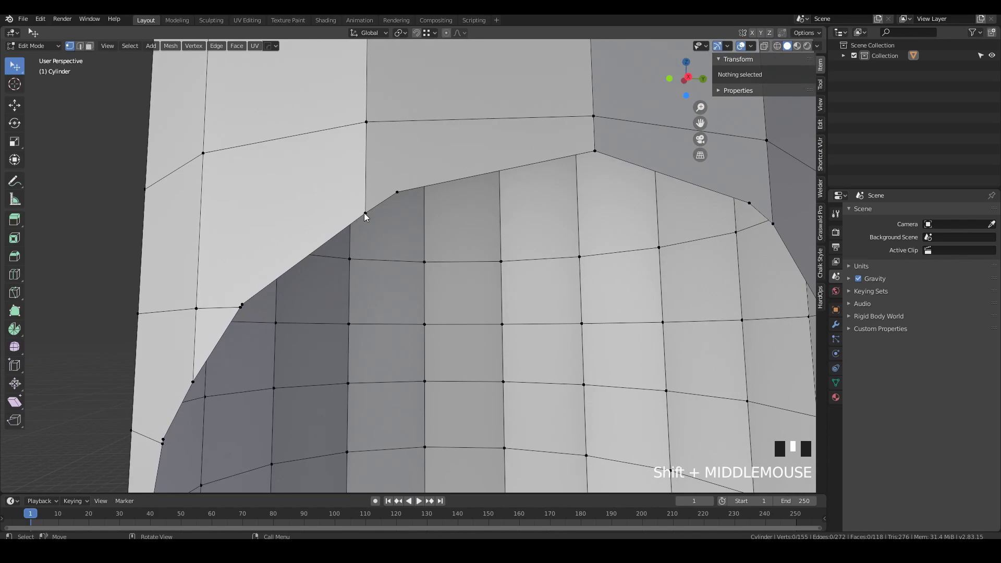
{"action": "left_click_drag", "start_coordinate": [364, 211], "coordinate": [397, 192]}
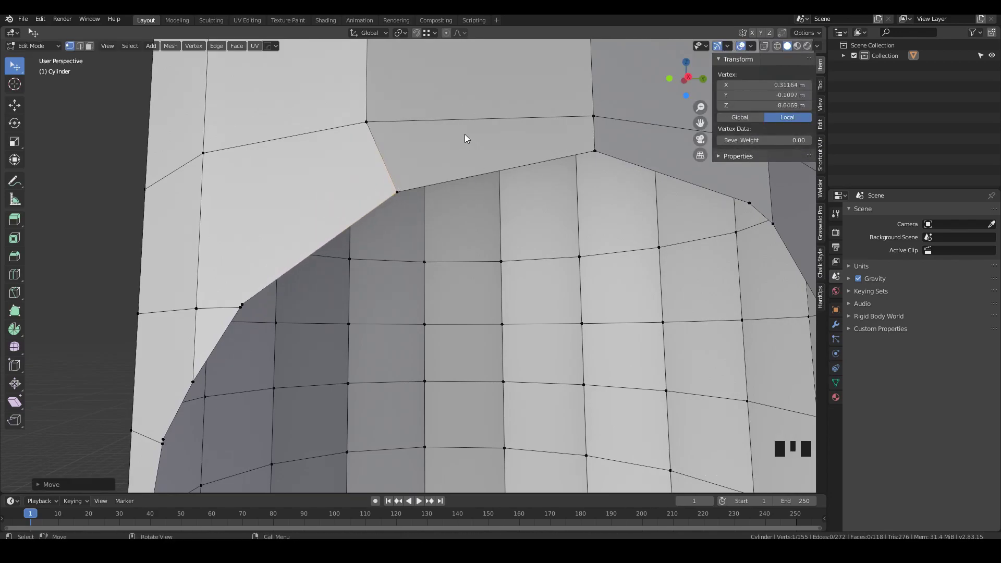
{"action": "scroll", "coordinate": [396, 190], "scroll_direction": "up", "scroll_amount": 1}
{"action": "mouse_move", "coordinate": [397, 194]}
{"action": "middle_mouse_down"}
{"action": "mouse_move", "coordinate": [361, 167]}
{"action": "mouse_move", "coordinate": [397, 199]}
{"action": "middle_mouse_up"}
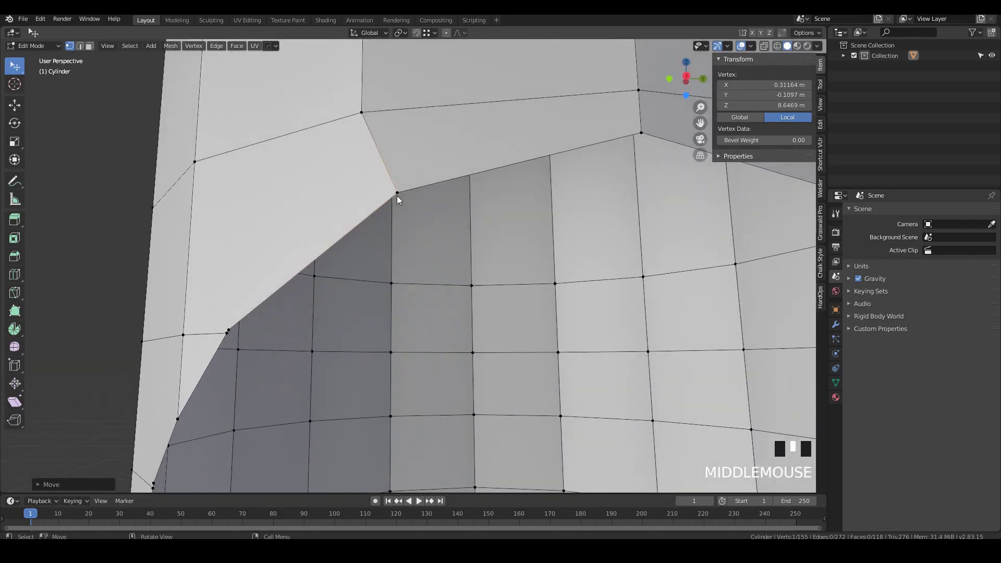
{"action": "middle_click_drag", "start_coordinate": [382, 138], "coordinate": [371, 176]}
{"action": "scroll", "coordinate": [386, 172], "scroll_direction": "down", "scroll_amount": 2}
{"action": "key", "text": "ctrl+z"}
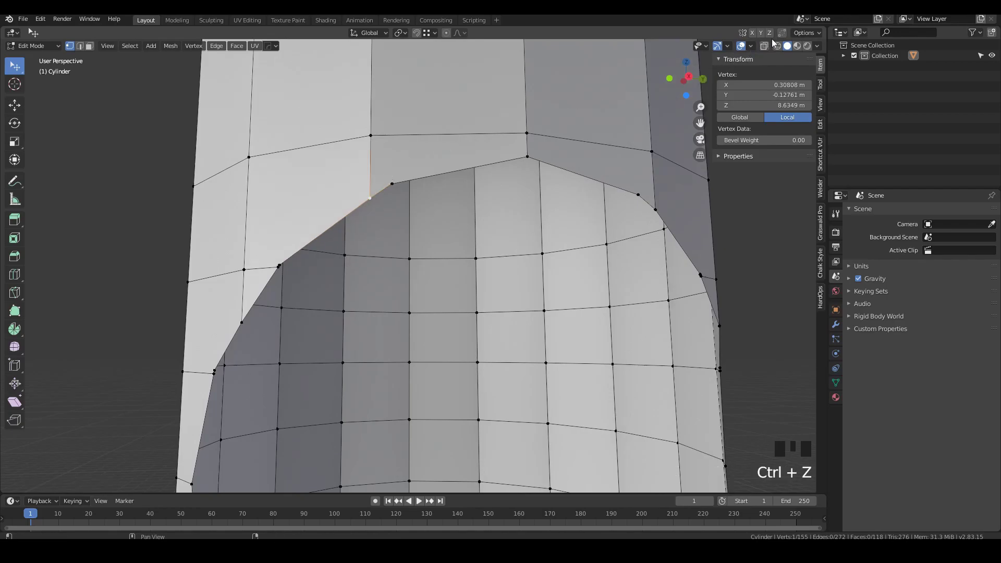
Step: Turn on Auto Merge Vertices and merge the first stray rim vertices into their neighbours
{"action": "key", "text": "n"}
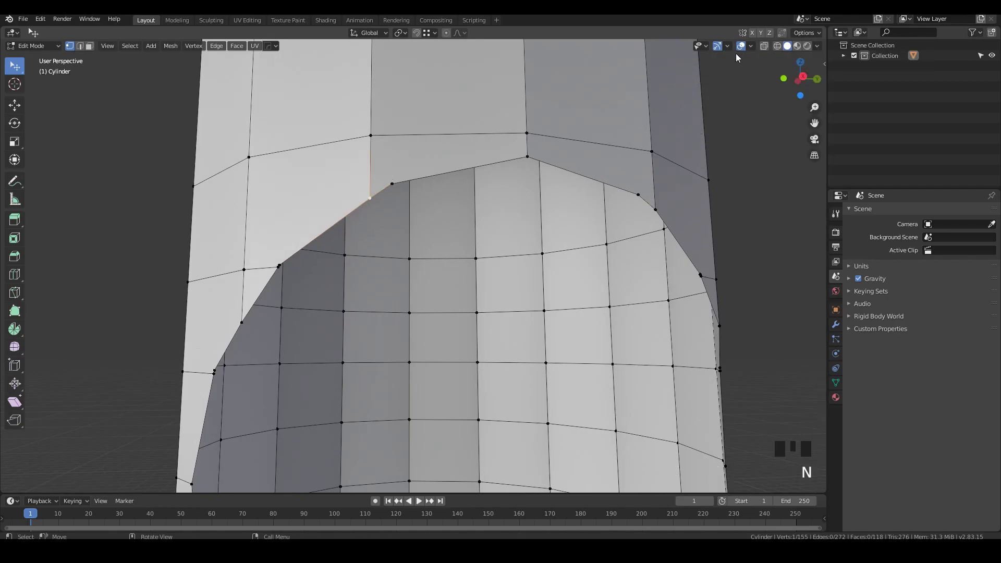
{"action": "left_click", "coordinate": [779, 33]}
{"action": "scroll", "coordinate": [371, 218], "scroll_direction": "up", "scroll_amount": 1}
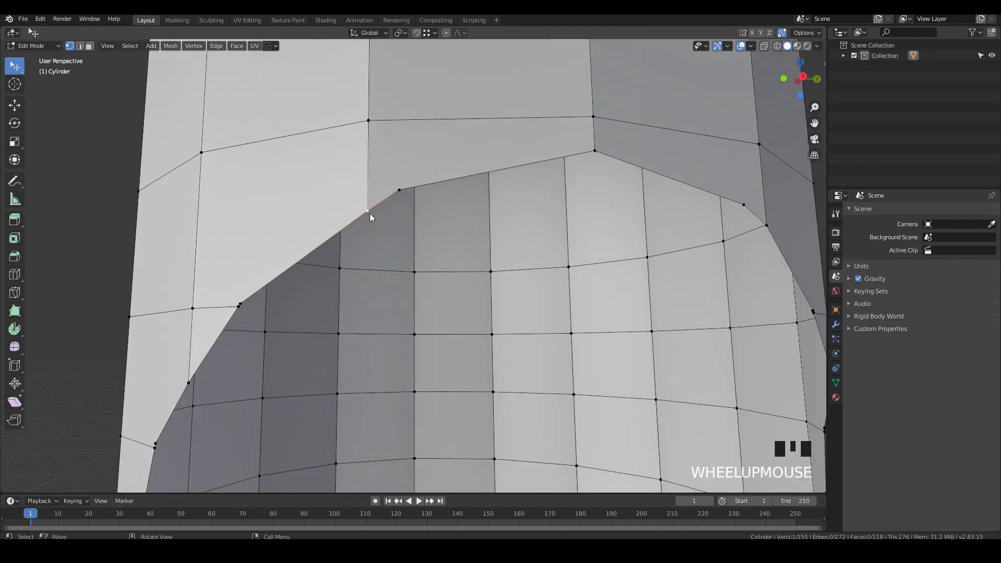
{"action": "left_click_drag", "start_coordinate": [369, 217], "coordinate": [404, 187]}
{"action": "scroll", "coordinate": [519, 174], "scroll_direction": "down", "scroll_amount": 3}
{"action": "middle_click_drag", "start_coordinate": [520, 173], "coordinate": [484, 151], "text": "shift"}
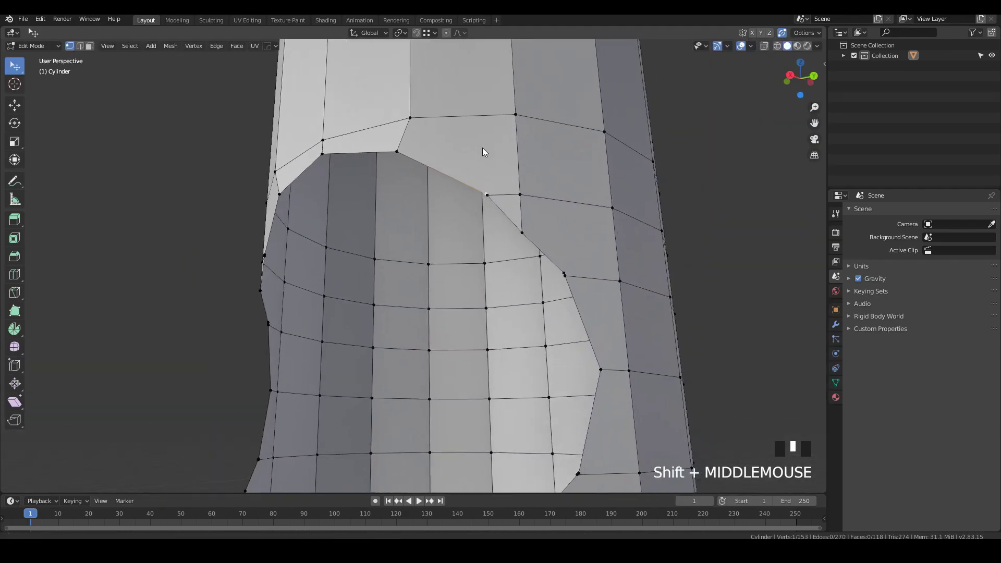
Step: Vertex-slide two more rim vertices along their edges onto neighbours, merging them
{"action": "scroll", "coordinate": [499, 202], "scroll_direction": "up", "scroll_amount": 4}
{"action": "scroll", "coordinate": [451, 192], "scroll_direction": "up", "scroll_amount": 2}
{"action": "key", "text": "g"}
{"action": "key", "text": "g"}
{"action": "left_click", "coordinate": [464, 198]}
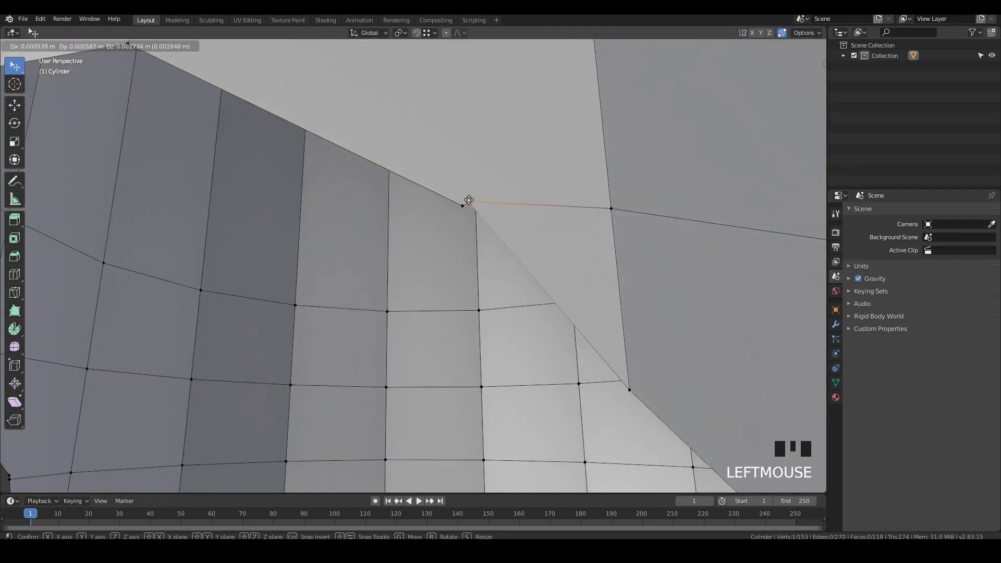
{"action": "scroll", "coordinate": [464, 198], "scroll_direction": "down", "scroll_amount": 2}
{"action": "key", "text": "g"}
{"action": "key", "text": "g"}
{"action": "left_click", "coordinate": [481, 182]}
{"action": "scroll", "coordinate": [481, 181], "scroll_direction": "down", "scroll_amount": 3}
Step: Merge another vertex beside the hole into its neighbour, then undo that merge
{"action": "left_click", "coordinate": [533, 232]}
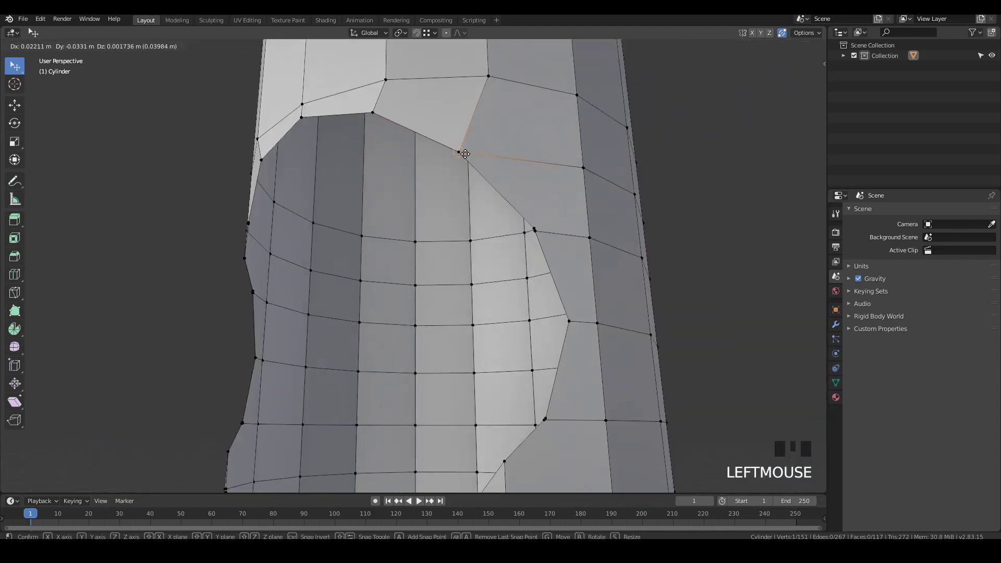
{"action": "scroll", "coordinate": [531, 258], "scroll_direction": "down", "scroll_amount": 2}
{"action": "scroll", "coordinate": [532, 258], "scroll_direction": "up", "scroll_amount": 3}
{"action": "middle_click_drag", "start_coordinate": [509, 238], "coordinate": [570, 281]}
{"action": "scroll", "coordinate": [511, 342], "scroll_direction": "up", "scroll_amount": 2}
{"action": "left_click", "coordinate": [495, 265]}
{"action": "left_click", "coordinate": [524, 294], "text": "ctrl"}
{"action": "scroll", "coordinate": [524, 291], "scroll_direction": "down", "scroll_amount": 4}
{"action": "key", "text": "ctrl+z"}
Step: Drag three more rim vertices onto neighbours to round out the hole
{"action": "scroll", "coordinate": [543, 268], "scroll_direction": "down", "scroll_amount": 2}
{"action": "scroll", "coordinate": [571, 281], "scroll_direction": "up", "scroll_amount": 2}
{"action": "left_click_drag", "start_coordinate": [563, 273], "coordinate": [603, 212]}
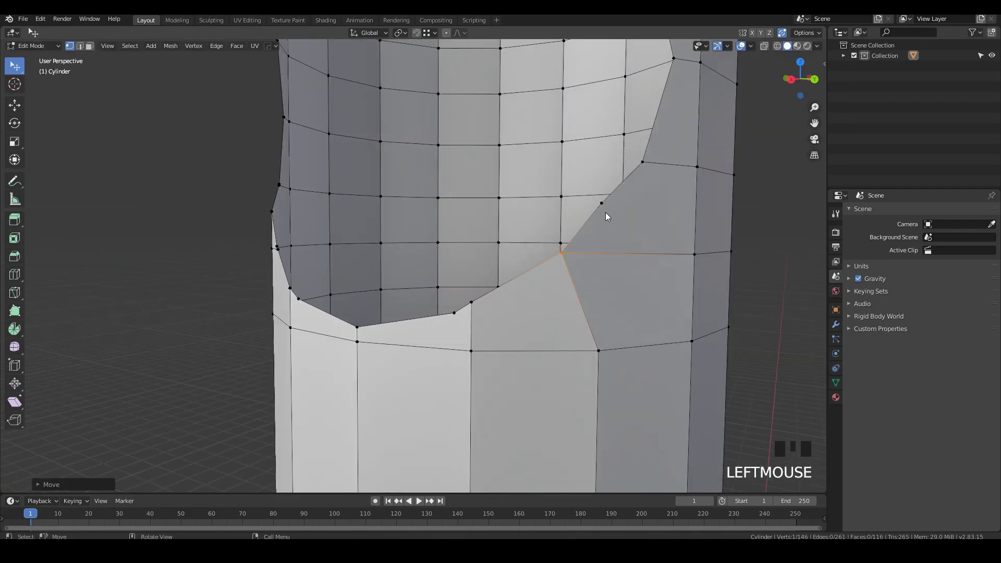
{"action": "scroll", "coordinate": [534, 333], "scroll_direction": "down", "scroll_amount": 3}
{"action": "scroll", "coordinate": [534, 333], "scroll_direction": "up", "scroll_amount": 4}
{"action": "left_click_drag", "start_coordinate": [527, 290], "coordinate": [537, 293]}
{"action": "scroll", "coordinate": [367, 306], "scroll_direction": "down", "scroll_amount": 2}
{"action": "scroll", "coordinate": [376, 300], "scroll_direction": "up", "scroll_amount": 1}
{"action": "left_click_drag", "start_coordinate": [377, 299], "coordinate": [380, 282]}
{"action": "scroll", "coordinate": [382, 368], "scroll_direction": "down", "scroll_amount": 1}
{"action": "scroll", "coordinate": [382, 367], "scroll_direction": "up", "scroll_amount": 3}
Step: Merge the last stray rim vertices and check the hole's 135-vertex outline
{"action": "left_click", "coordinate": [369, 273]}
{"action": "scroll", "coordinate": [418, 150], "scroll_direction": "down", "scroll_amount": 3}
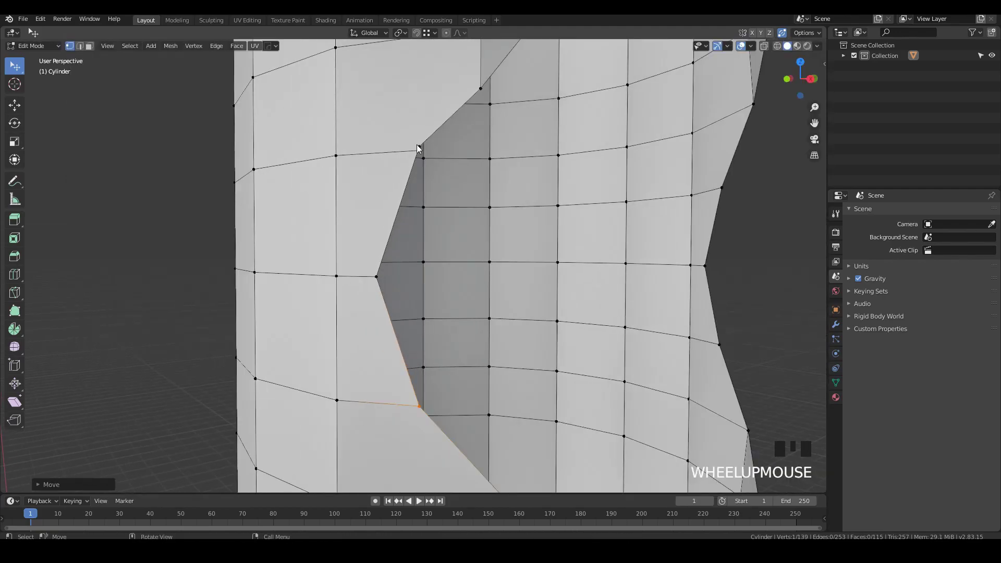
{"action": "scroll", "coordinate": [401, 199], "scroll_direction": "down", "scroll_amount": 1}
{"action": "scroll", "coordinate": [401, 199], "scroll_direction": "up", "scroll_amount": 3}
{"action": "left_click", "coordinate": [495, 124]}
{"action": "left_click", "coordinate": [485, 120]}
{"action": "scroll", "coordinate": [390, 171], "scroll_direction": "down", "scroll_amount": 4}
{"action": "middle_click_drag", "start_coordinate": [390, 171], "coordinate": [443, 206]}
{"action": "scroll", "coordinate": [531, 189], "scroll_direction": "up", "scroll_amount": 4}
Step: Inset the hole's edge loop into a smaller inner ring with extrude and scale
{"action": "left_click", "coordinate": [538, 186], "text": "alt"}
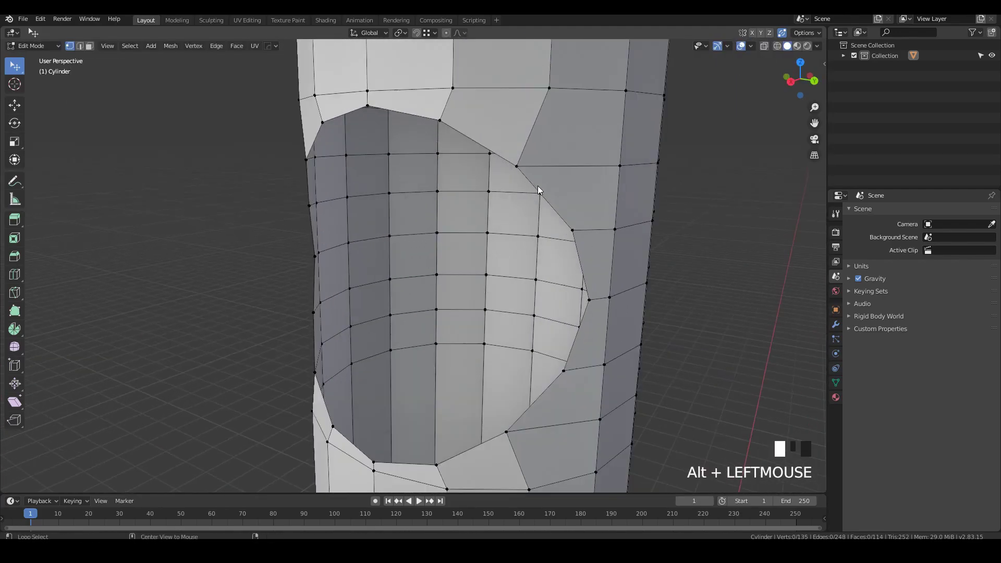
{"action": "key", "text": "KP_3"}
{"action": "middle_click_drag", "start_coordinate": [541, 188], "coordinate": [468, 133]}
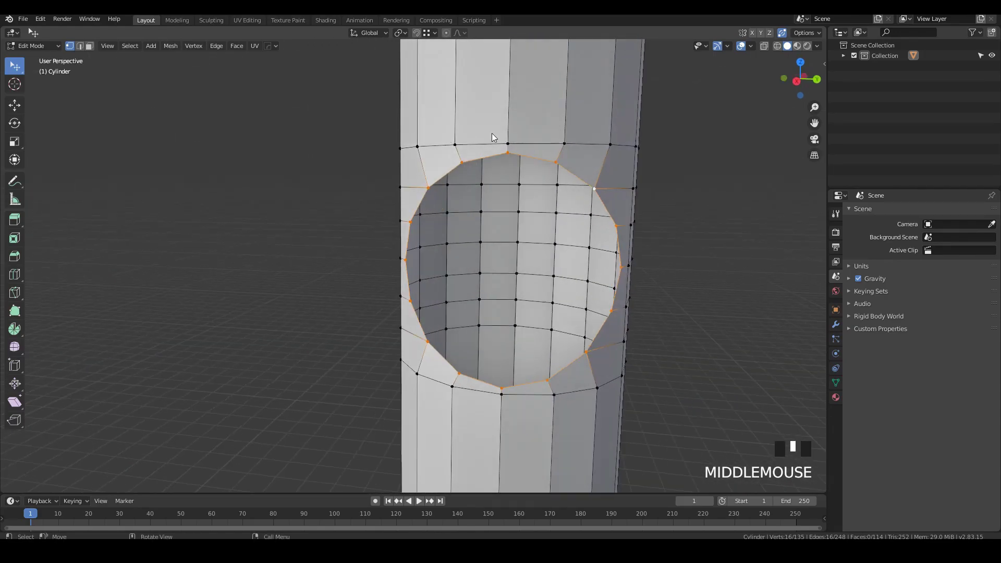
{"action": "key", "text": "e"}
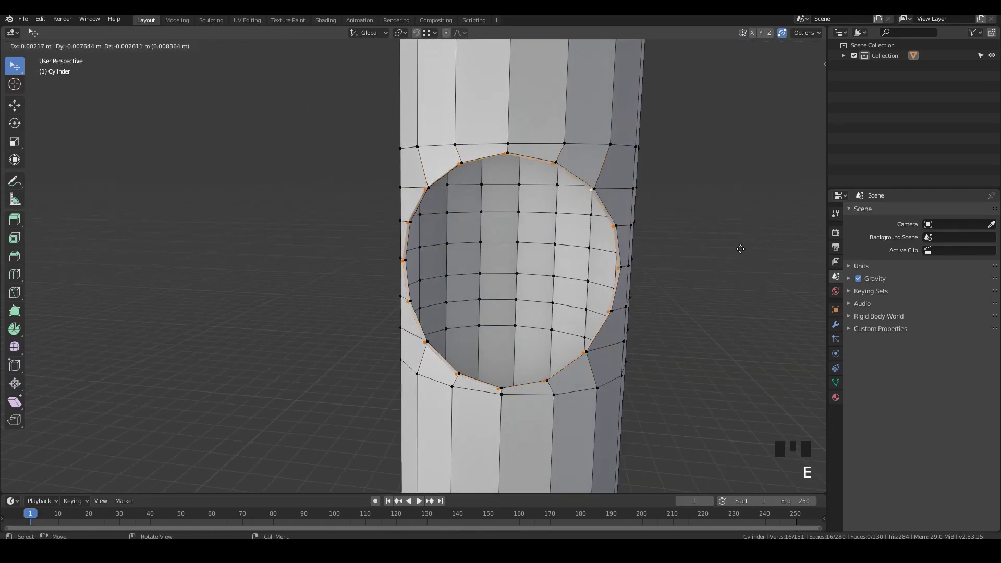
{"action": "key", "text": "s"}
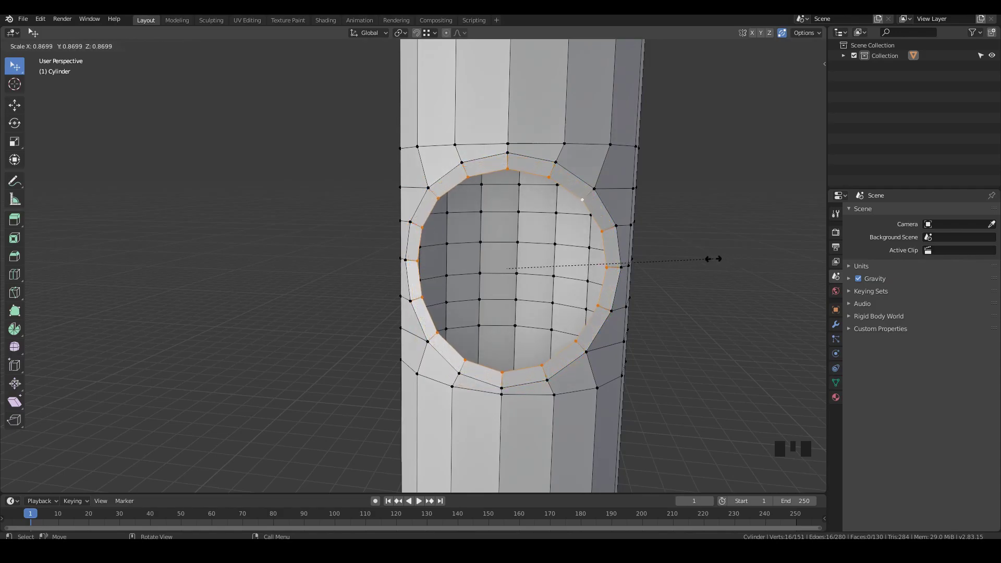
{"action": "left_click", "coordinate": [714, 259]}
Step: In front view, move the inner ring outward along the X axis
{"action": "middle_click_drag", "start_coordinate": [548, 151], "coordinate": [436, 151]}
{"action": "key", "text": "KP_1"}
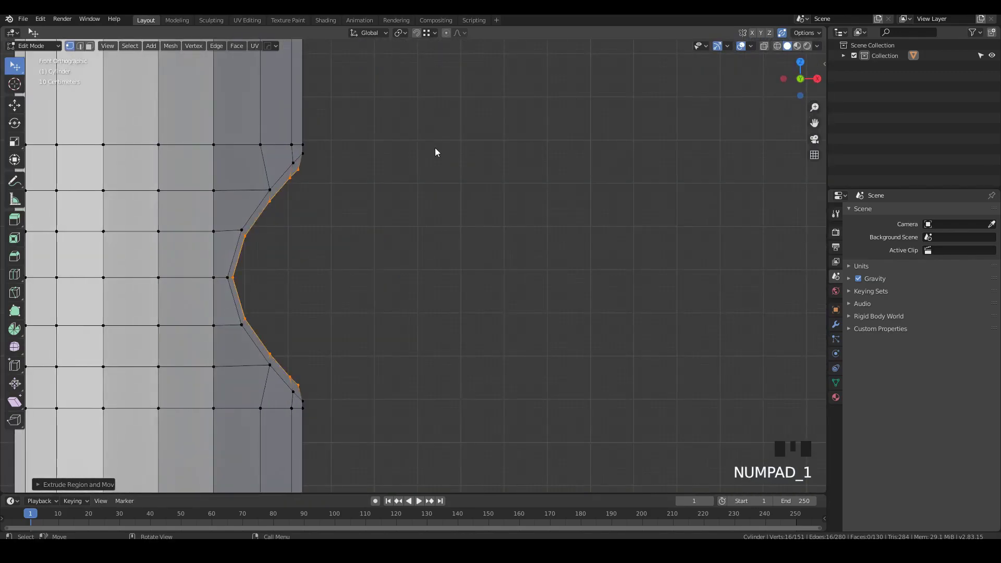
{"action": "scroll", "coordinate": [435, 148], "scroll_direction": "up", "scroll_amount": 3}
{"action": "key", "text": "g"}
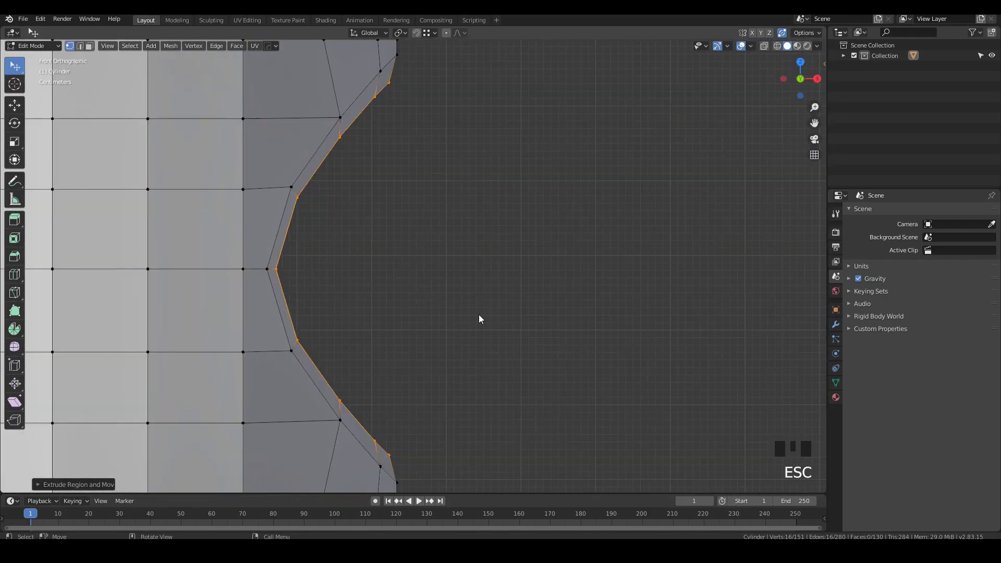
{"action": "key", "text": "g"}
{"action": "key", "text": "x"}
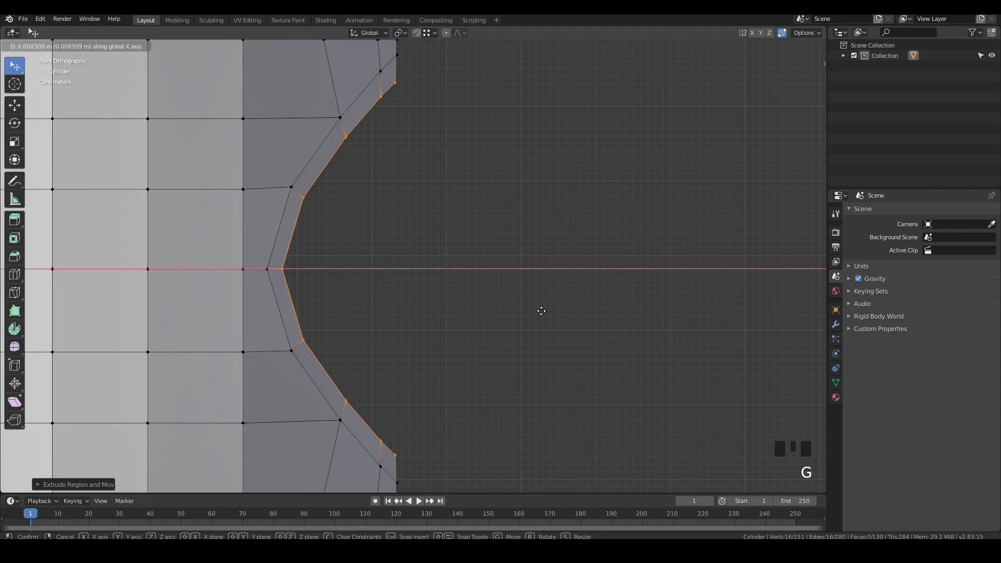
{"action": "left_click", "coordinate": [561, 309]}
{"action": "scroll", "coordinate": [552, 272], "scroll_direction": "down", "scroll_amount": 5}
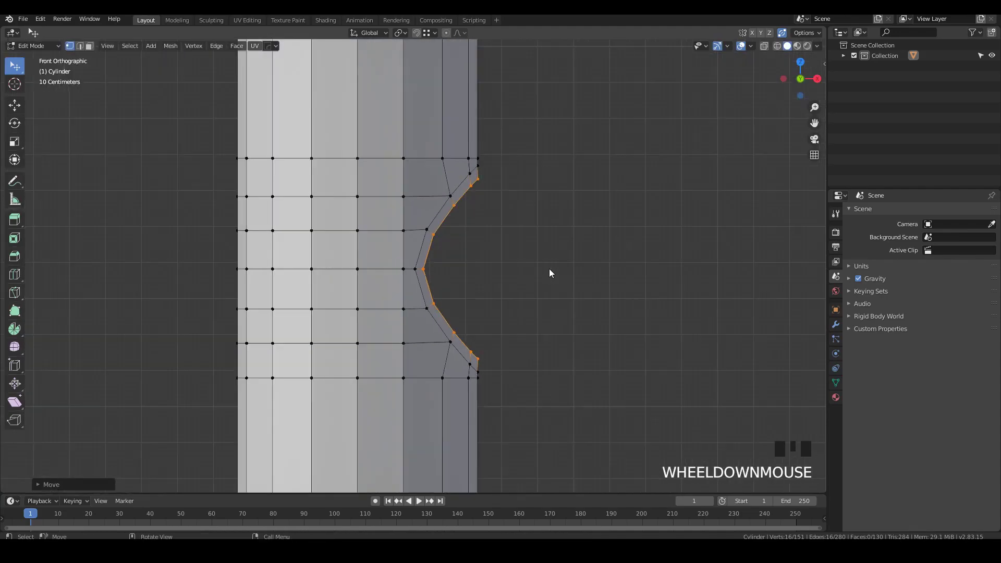
Step: Extrude the ring into a stub and shift its end loop along X
{"action": "key", "text": "e"}
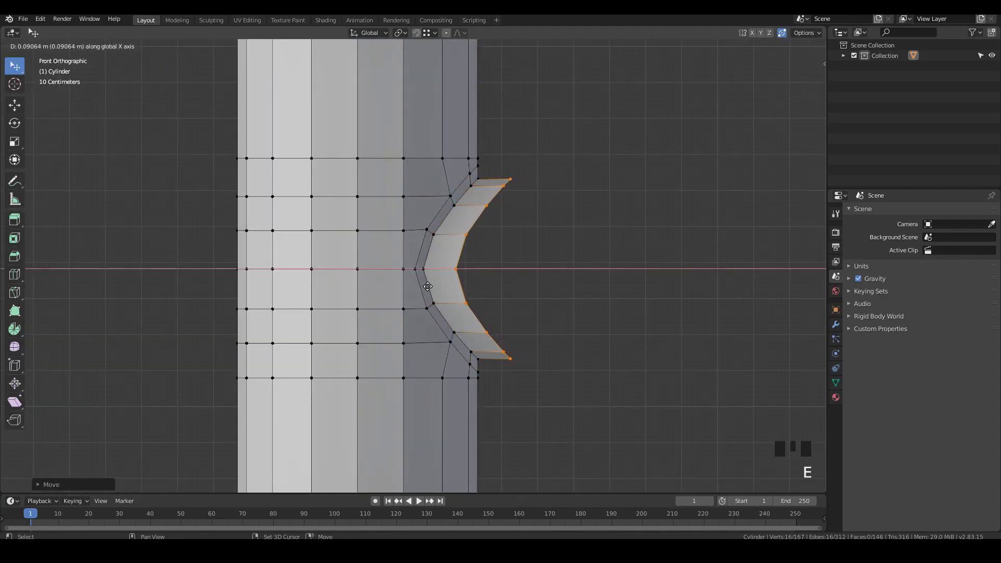
{"action": "left_click", "coordinate": [477, 287]}
{"action": "key", "text": "g"}
{"action": "key", "text": "x"}
{"action": "left_click", "coordinate": [579, 306], "text": "shift"}
Step: Extrude the end loop again and flatten it with scale X 0
{"action": "key", "text": "e"}
{"action": "key", "text": "Escape"}
{"action": "key", "text": "s"}
{"action": "key", "text": "x"}
{"action": "key", "text": "0"}
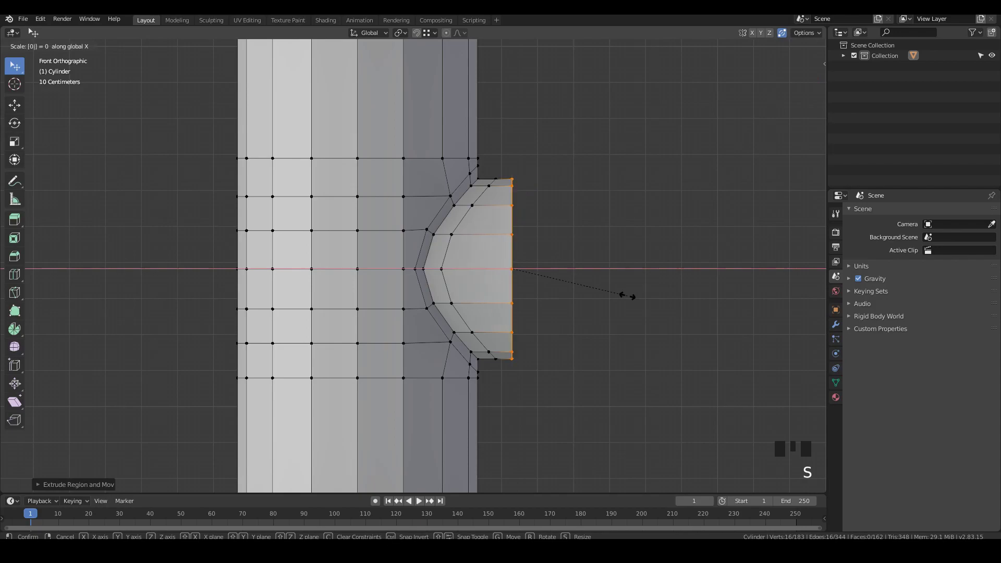
{"action": "key", "text": "Return"}
{"action": "middle_click_drag", "start_coordinate": [626, 295], "coordinate": [455, 254]}
{"action": "scroll", "coordinate": [466, 262], "scroll_direction": "up", "scroll_amount": 2}
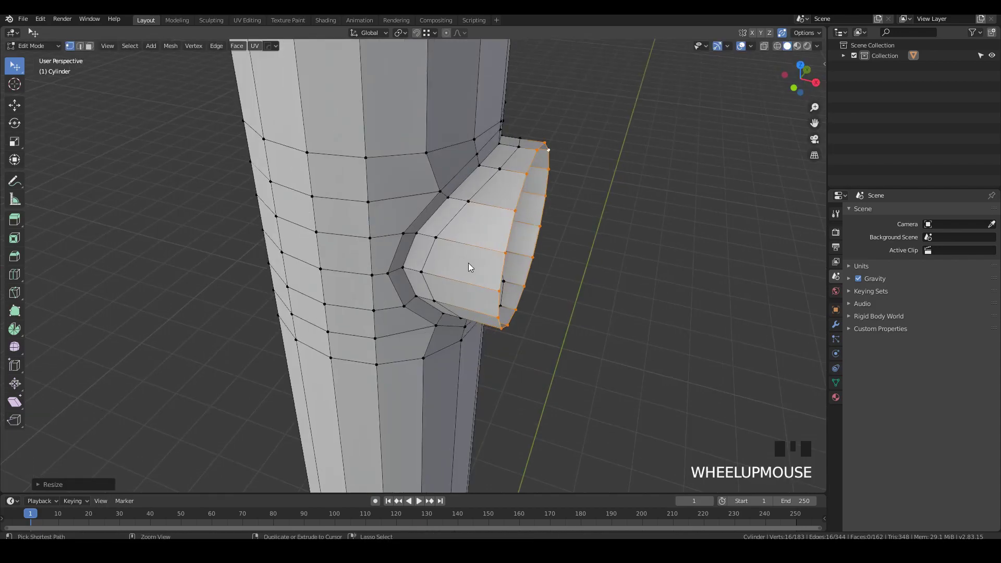
Step: Add an edge loop around the stub with Ctrl+R
{"action": "key", "text": "ctrl+r"}
{"action": "left_click", "coordinate": [468, 262]}
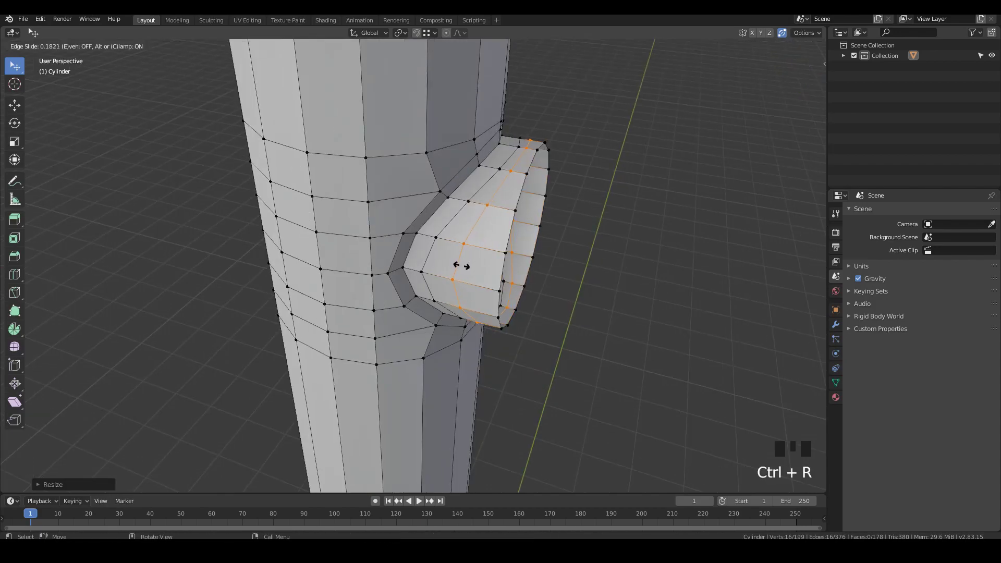
{"action": "left_click", "coordinate": [466, 266]}
{"action": "mouse_move", "coordinate": [465, 266]}
{"action": "middle_mouse_down"}
{"action": "mouse_move", "coordinate": [546, 233]}
{"action": "mouse_move", "coordinate": [448, 246]}
{"action": "mouse_move", "coordinate": [452, 280]}
{"action": "middle_mouse_up"}
Step: Edge-slide the stub's inner loop twice in front view to shape the joint
{"action": "key", "text": "a"}
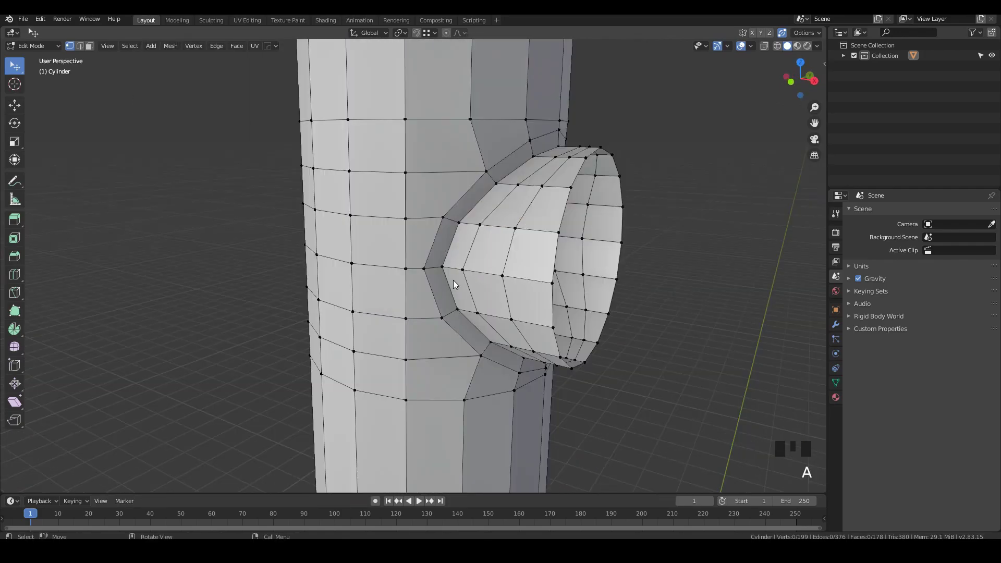
{"action": "scroll", "coordinate": [452, 239], "scroll_direction": "up", "scroll_amount": 3}
{"action": "left_click", "coordinate": [451, 230], "text": "alt"}
{"action": "key", "text": "KP_1"}
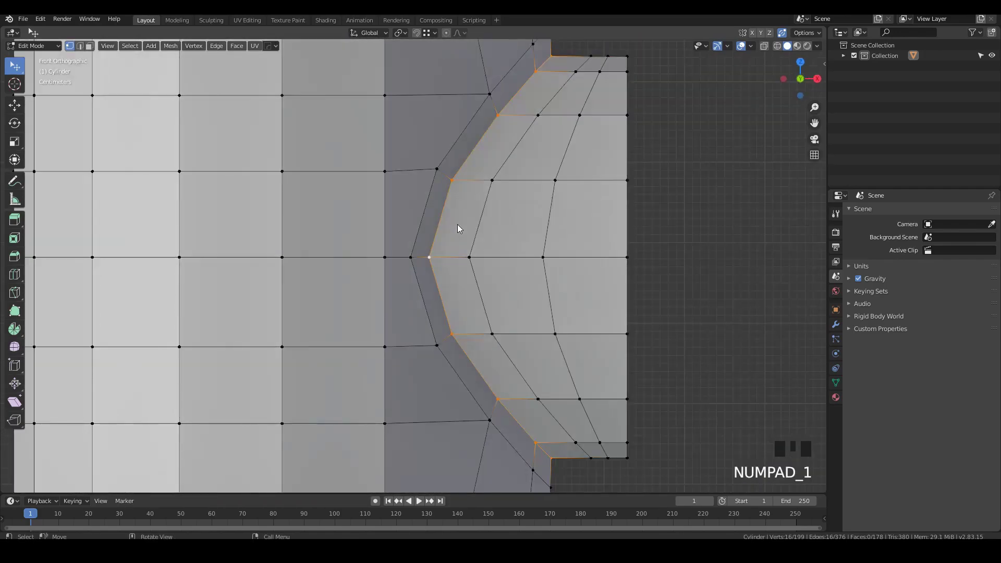
{"action": "scroll", "coordinate": [454, 230], "scroll_direction": "down", "scroll_amount": 1}
{"action": "key", "text": "Escape"}
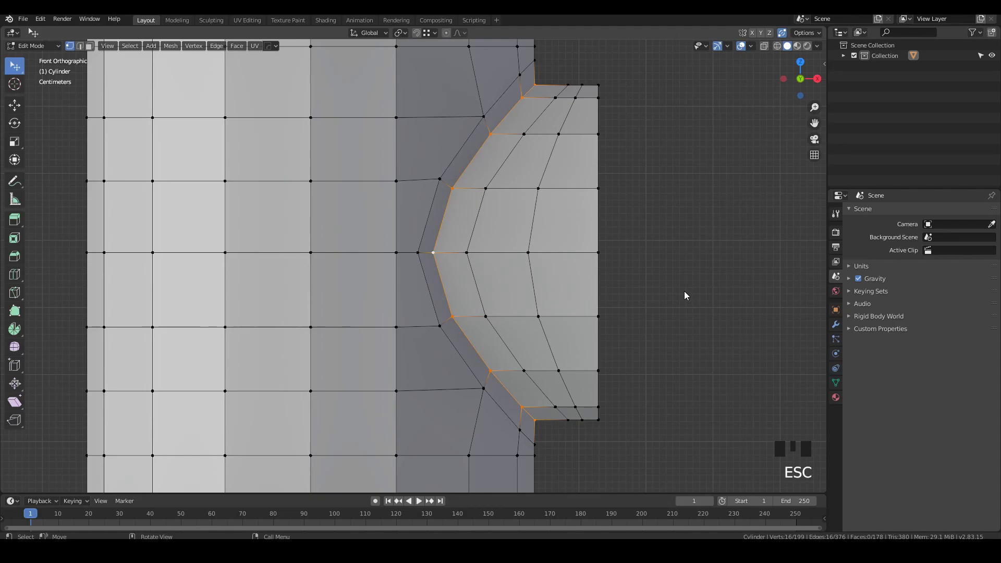
{"action": "key", "text": "g"}
{"action": "key", "text": "g"}
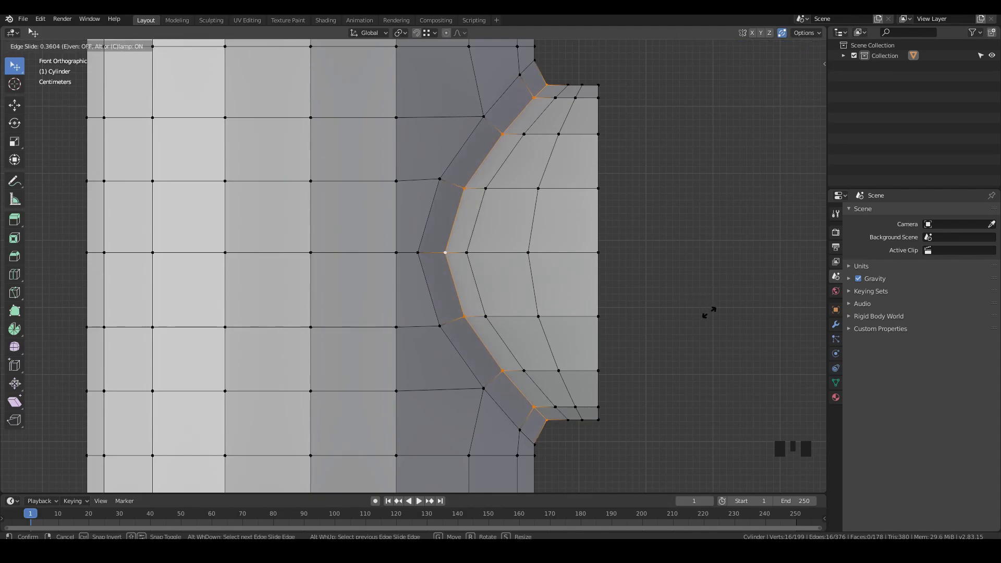
{"action": "left_click", "coordinate": [725, 336]}
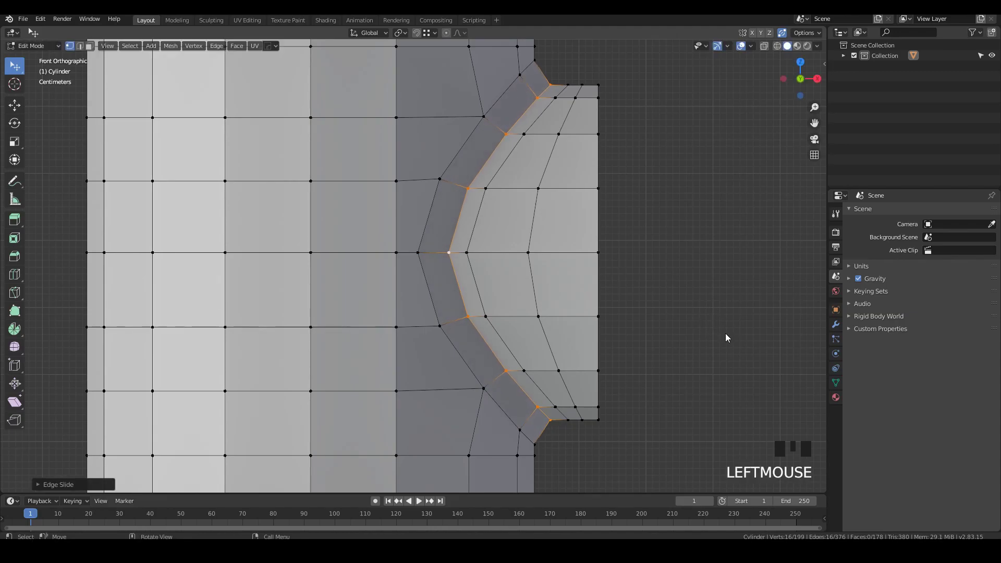
{"action": "key", "text": "g"}
{"action": "key", "text": "g"}
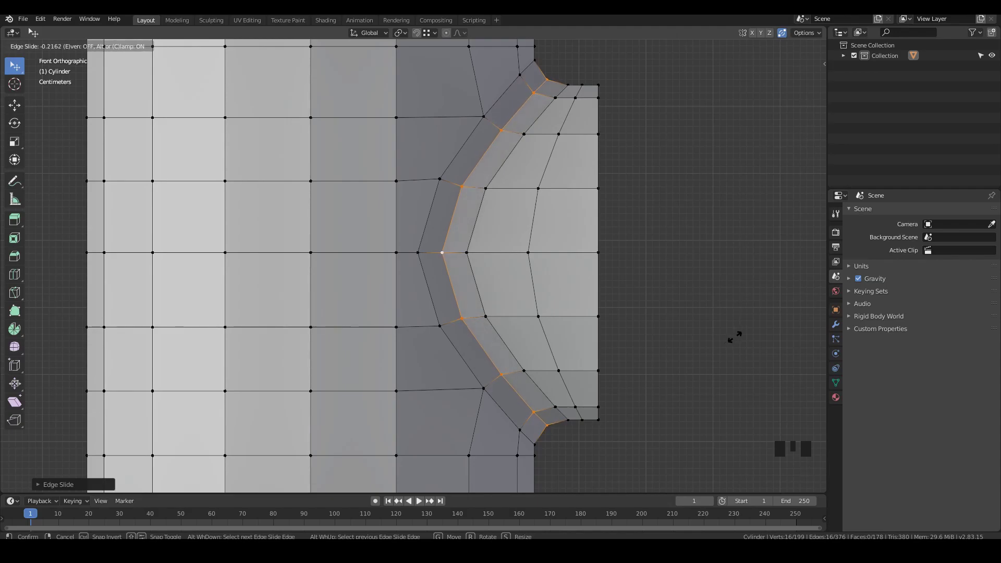
{"action": "left_click", "coordinate": [735, 337]}
{"action": "scroll", "coordinate": [518, 262], "scroll_direction": "down", "scroll_amount": 3}
{"action": "middle_click_drag", "start_coordinate": [517, 262], "coordinate": [485, 292]}
Step: Extrude the stub's open rim far left into a long arm tube
{"action": "left_click", "coordinate": [465, 265], "text": "alt"}
{"action": "scroll", "coordinate": [588, 257], "scroll_direction": "down", "scroll_amount": 6}
{"action": "key", "text": "e"}
{"action": "left_click", "coordinate": [471, 299]}
Step: Add 20 evenly spaced loop cuts on the upright cylinder
{"action": "left_click", "coordinate": [469, 195]}
{"action": "scroll", "coordinate": [485, 293], "scroll_direction": "up", "scroll_amount": 3}
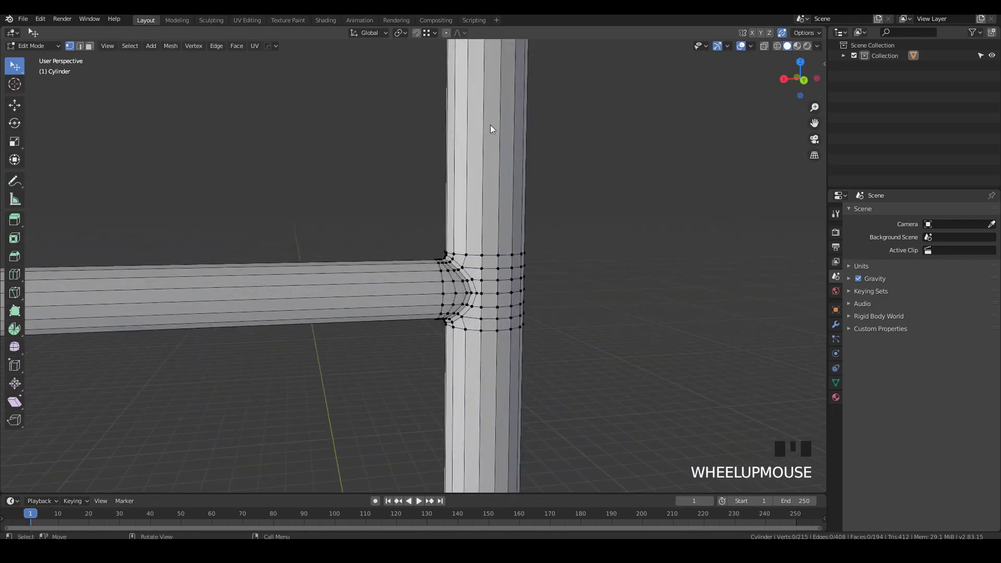
{"action": "scroll", "coordinate": [489, 178], "scroll_direction": "down", "scroll_amount": 4}
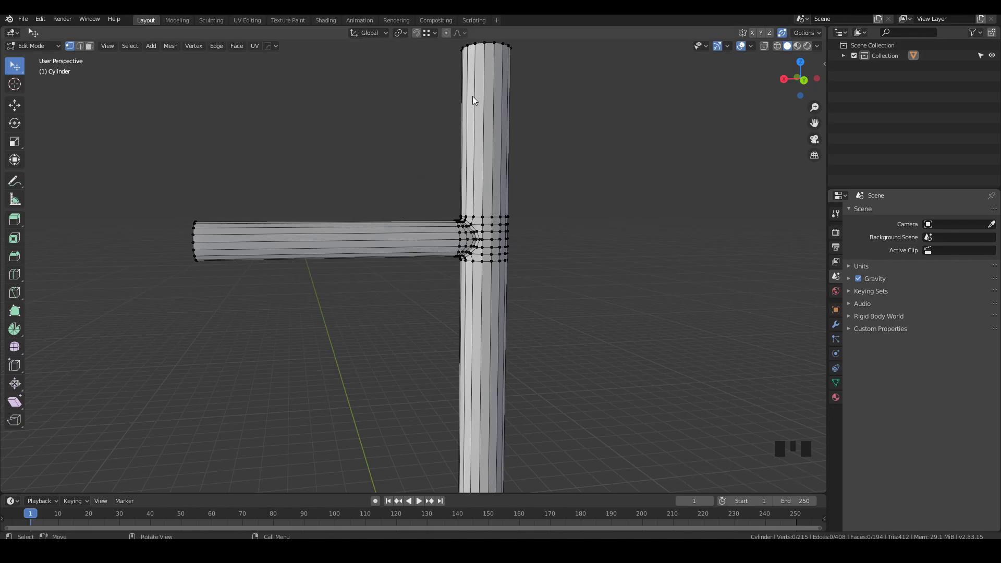
{"action": "middle_click_drag", "start_coordinate": [474, 177], "coordinate": [469, 196], "text": "shift"}
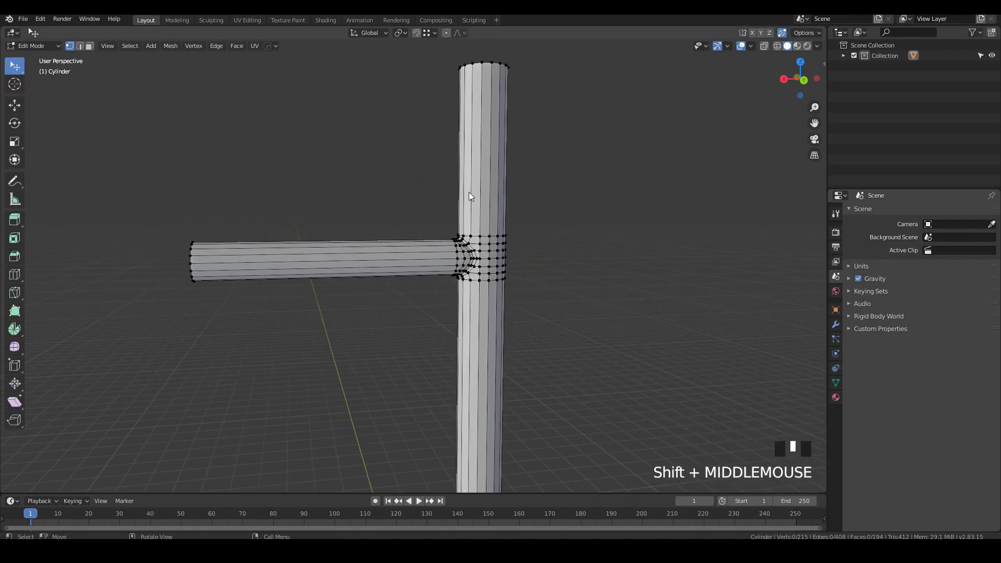
{"action": "scroll", "coordinate": [474, 175], "scroll_direction": "up", "scroll_amount": 4}
{"action": "key", "text": "ctrl+r"}
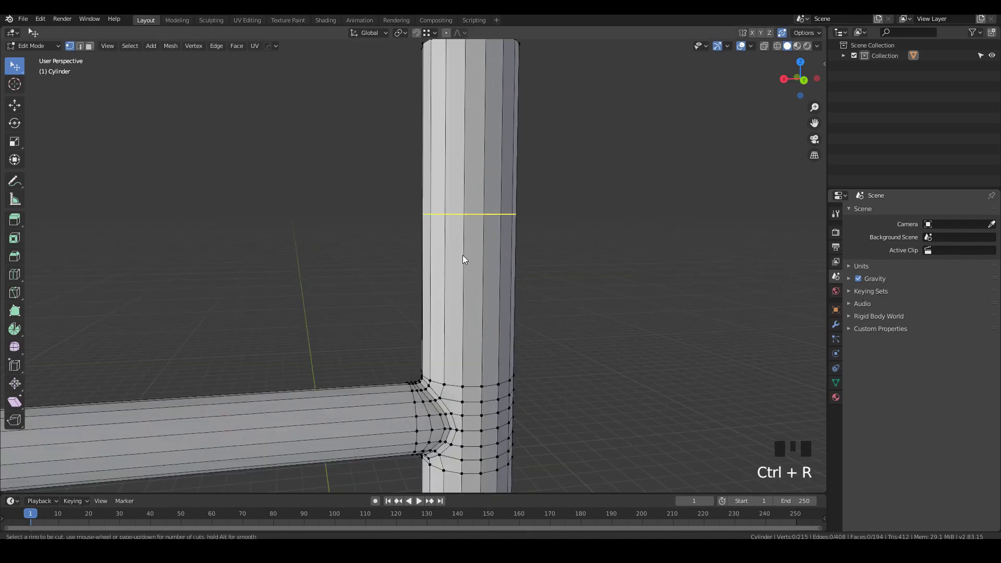
{"action": "scroll", "coordinate": [463, 256], "scroll_direction": "up", "scroll_amount": 14}
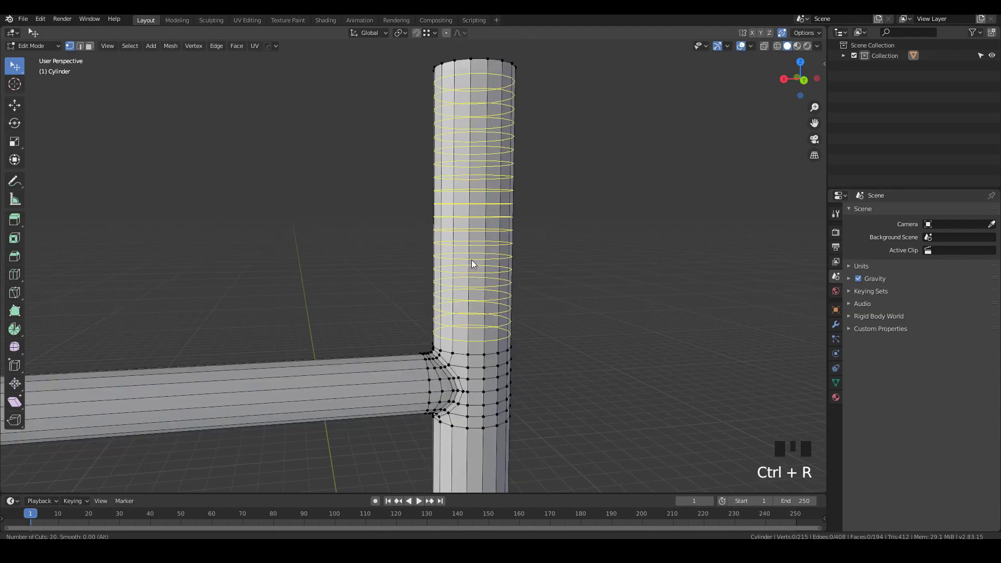
{"action": "left_click", "coordinate": [472, 255]}
{"action": "right_click", "coordinate": [495, 335]}
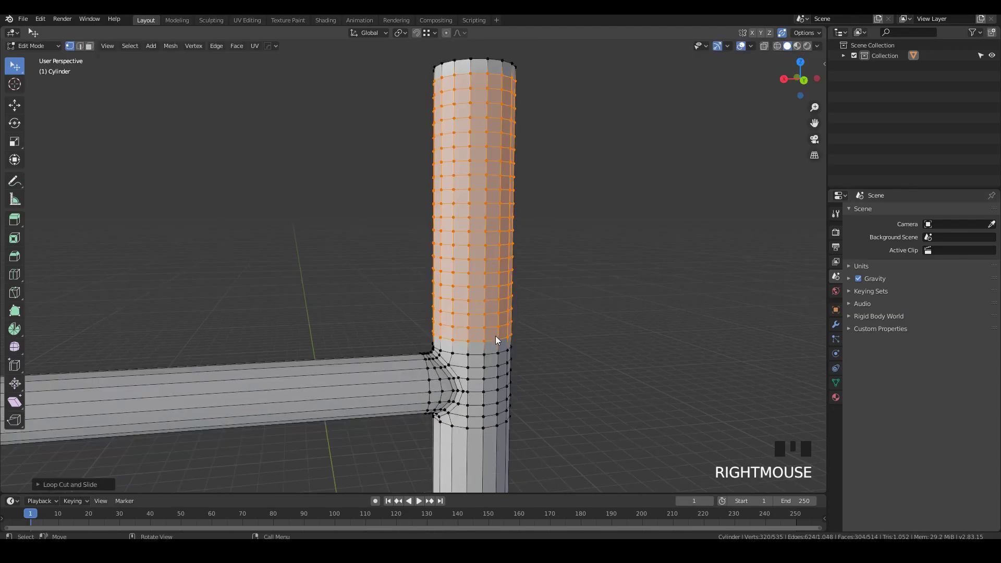
{"action": "key", "text": "alt+a"}
Step: Add 43 evenly spaced loop cuts along the upright cylinder, leaving them unslid
{"action": "middle_click_drag", "start_coordinate": [495, 336], "coordinate": [457, 328]}
{"action": "scroll", "coordinate": [474, 167], "scroll_direction": "down", "scroll_amount": 6}
{"action": "middle_click_drag", "start_coordinate": [474, 167], "coordinate": [445, 245]}
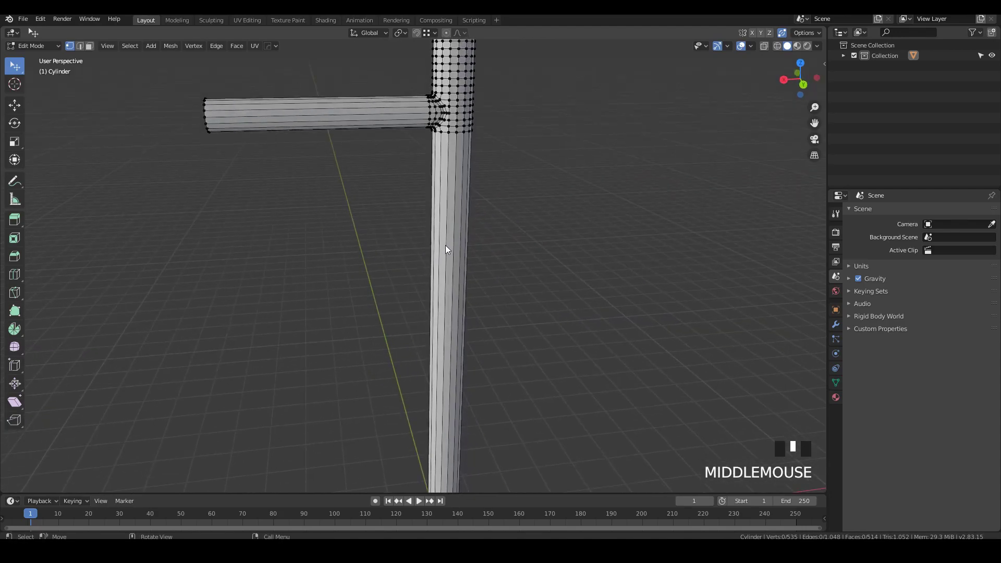
{"action": "scroll", "coordinate": [449, 177], "scroll_direction": "up", "scroll_amount": 3}
{"action": "scroll", "coordinate": [447, 221], "scroll_direction": "down", "scroll_amount": 2}
{"action": "key", "text": "ctrl+r"}
{"action": "scroll", "coordinate": [450, 218], "scroll_direction": "up", "scroll_amount": 11}
{"action": "scroll", "coordinate": [451, 222], "scroll_direction": "up", "scroll_amount": 20}
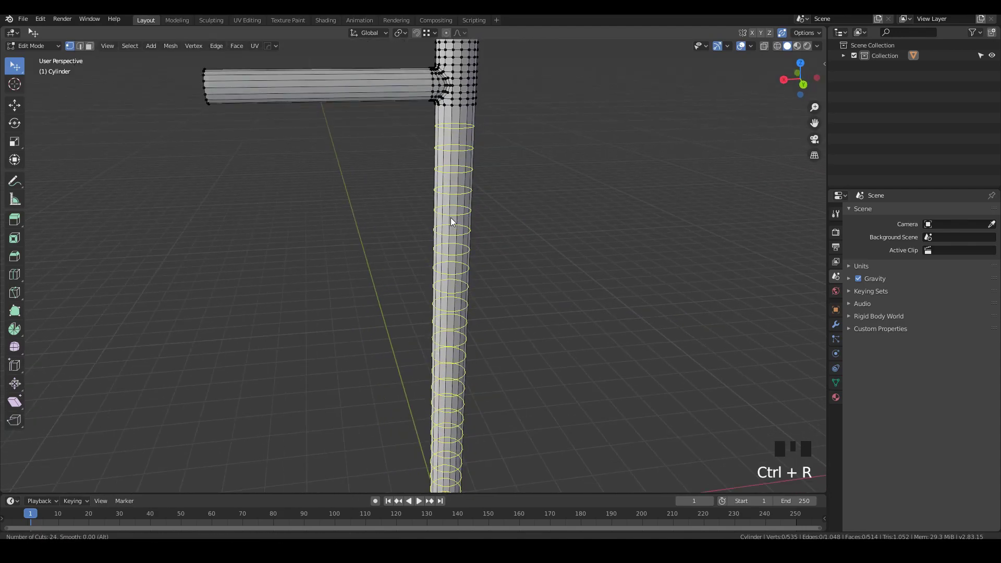
{"action": "left_click", "coordinate": [451, 217]}
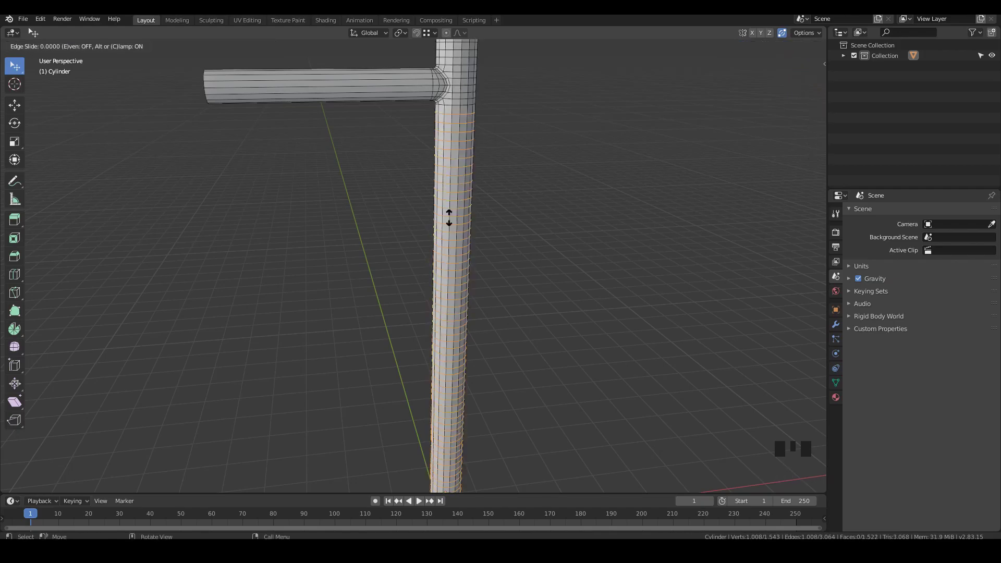
{"action": "right_click", "coordinate": [449, 217]}
{"action": "middle_click_drag", "start_coordinate": [457, 95], "coordinate": [459, 145], "text": "ctrl"}
{"action": "key", "text": "alt+a"}
Step: Orbit around the cylinders to inspect the new loops and the post's top
{"action": "scroll", "coordinate": [470, 167], "scroll_direction": "down", "scroll_amount": 3}
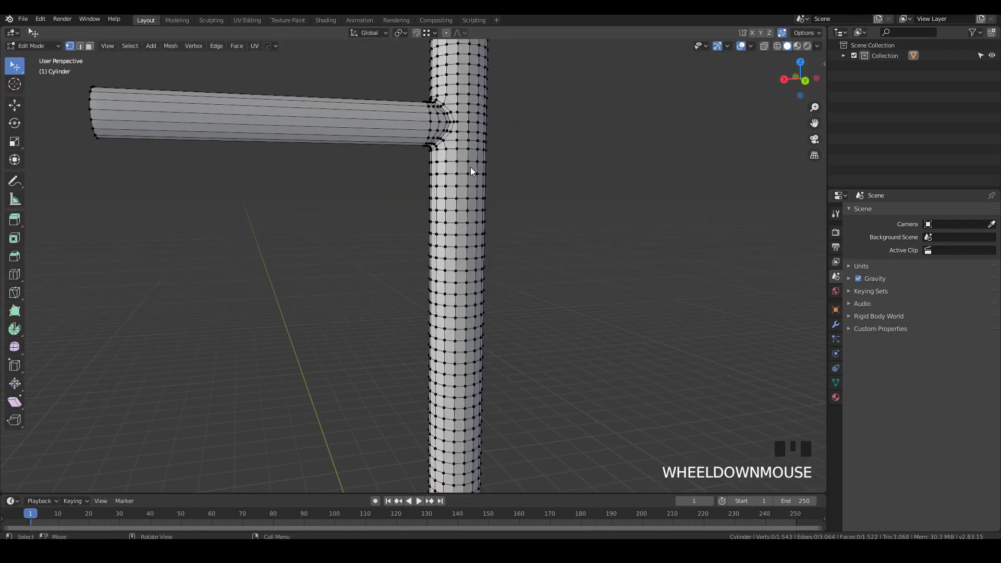
{"action": "scroll", "coordinate": [291, 198], "scroll_direction": "up", "scroll_amount": 3}
{"action": "scroll", "coordinate": [345, 217], "scroll_direction": "up", "scroll_amount": 2}
{"action": "scroll", "coordinate": [346, 217], "scroll_direction": "down", "scroll_amount": 5}
{"action": "middle_click_drag", "start_coordinate": [405, 241], "coordinate": [519, 217]}
{"action": "scroll", "coordinate": [465, 233], "scroll_direction": "down", "scroll_amount": 2}
{"action": "middle_click_drag", "start_coordinate": [465, 232], "coordinate": [411, 236]}
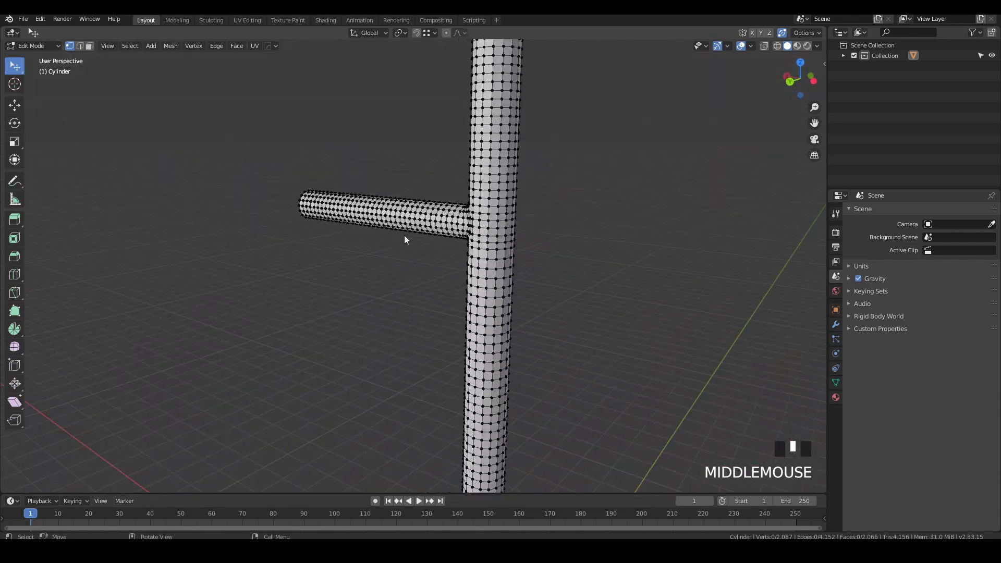
{"action": "scroll", "coordinate": [379, 177], "scroll_direction": "down", "scroll_amount": 2}
{"action": "middle_click_drag", "start_coordinate": [379, 177], "coordinate": [425, 217]}
{"action": "scroll", "coordinate": [426, 146], "scroll_direction": "up", "scroll_amount": 3}
{"action": "middle_click_drag", "start_coordinate": [427, 146], "coordinate": [424, 195]}
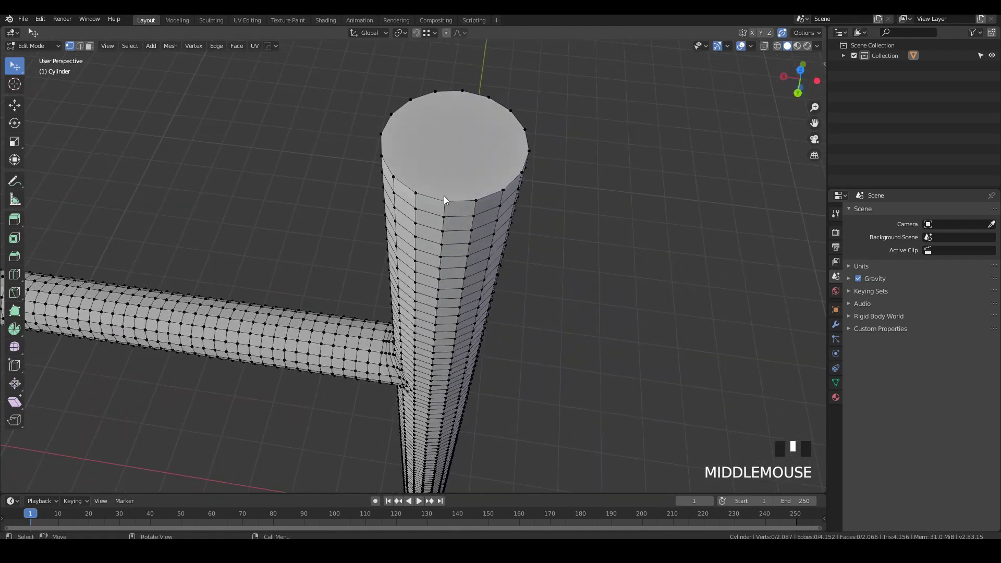
Step: Join two opposite top-rim vertices with an edge and delete the post's bottom cap face
{"action": "left_click", "coordinate": [445, 198]}
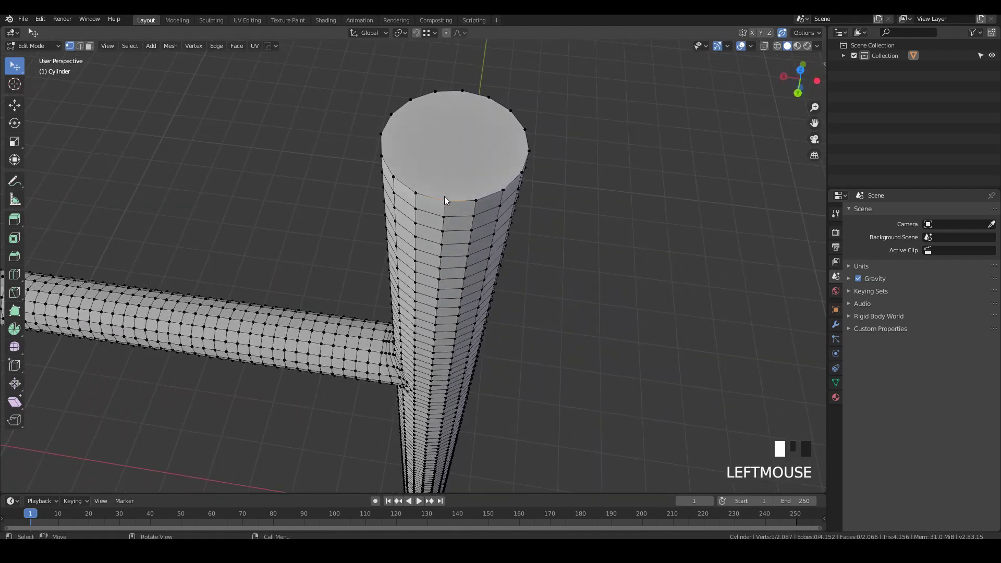
{"action": "left_click", "coordinate": [463, 94], "text": "shift"}
{"action": "middle_click_drag", "start_coordinate": [463, 101], "coordinate": [442, 278]}
{"action": "key", "text": "j"}
{"action": "key", "text": "Escape"}
{"action": "scroll", "coordinate": [486, 312], "scroll_direction": "up", "scroll_amount": 3}
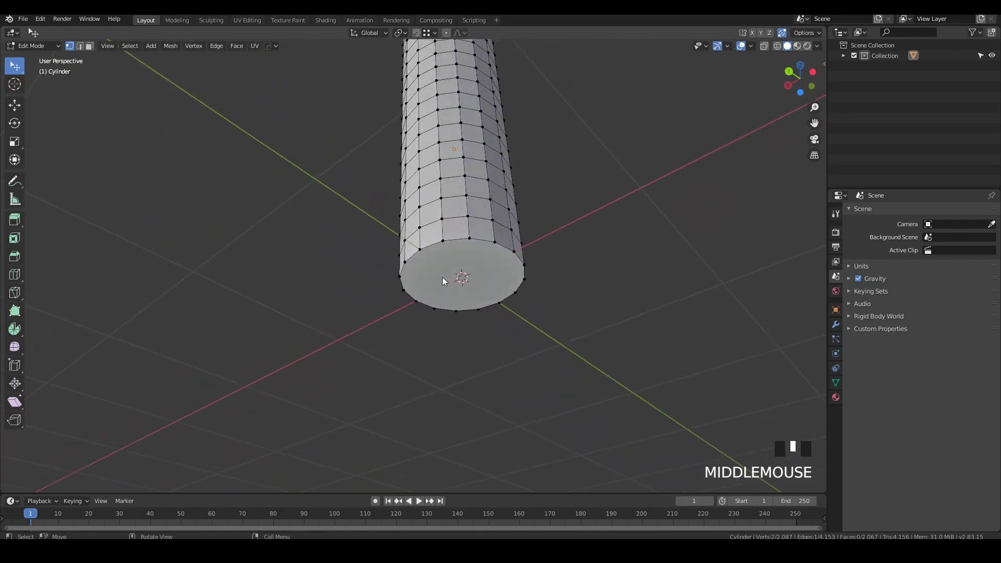
{"action": "key", "text": "3"}
{"action": "left_click", "coordinate": [451, 263]}
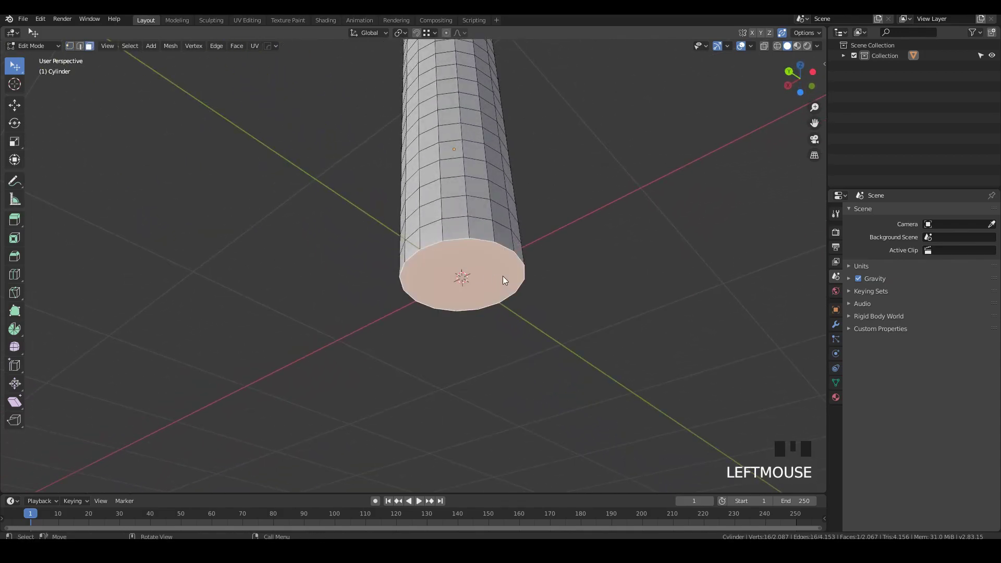
{"action": "key", "text": "x"}
{"action": "left_click", "coordinate": [461, 302]}
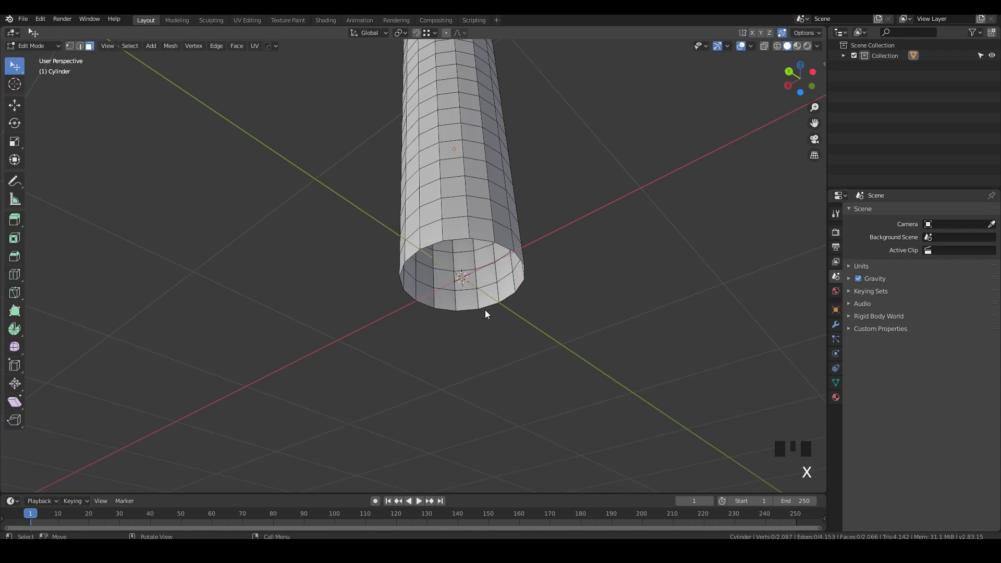
{"action": "scroll", "coordinate": [485, 310], "scroll_direction": "down", "scroll_amount": 5}
{"action": "middle_click_drag", "start_coordinate": [485, 309], "coordinate": [459, 307]}
{"action": "middle_click_drag", "start_coordinate": [459, 308], "coordinate": [448, 305], "text": "shift"}
Step: In top view with X-ray on, box-select the left half's vertices and delete them
{"action": "key", "text": "KP_7"}
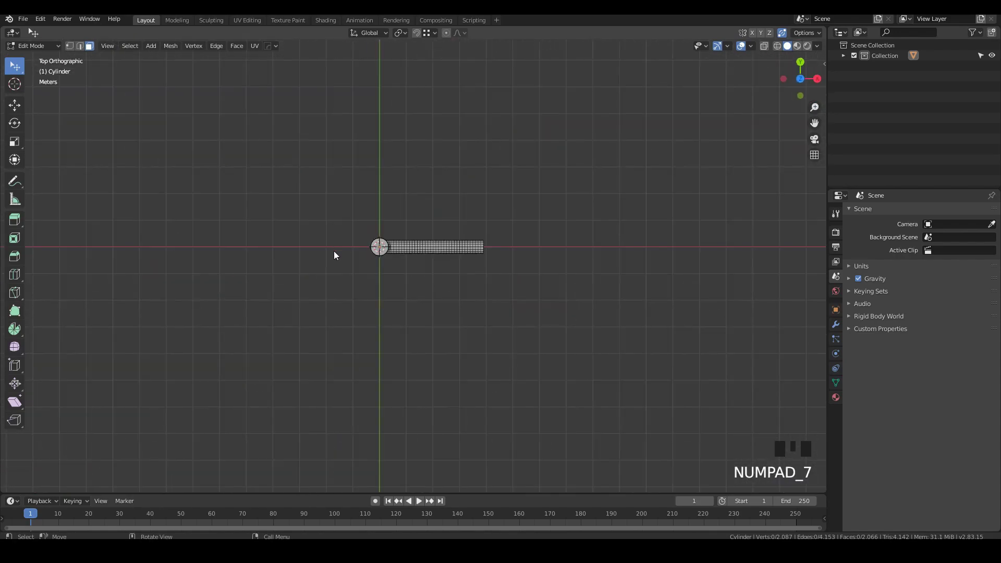
{"action": "scroll", "coordinate": [360, 231], "scroll_direction": "up", "scroll_amount": 4}
{"action": "key", "text": "1"}
{"action": "scroll", "coordinate": [361, 230], "scroll_direction": "up", "scroll_amount": 2}
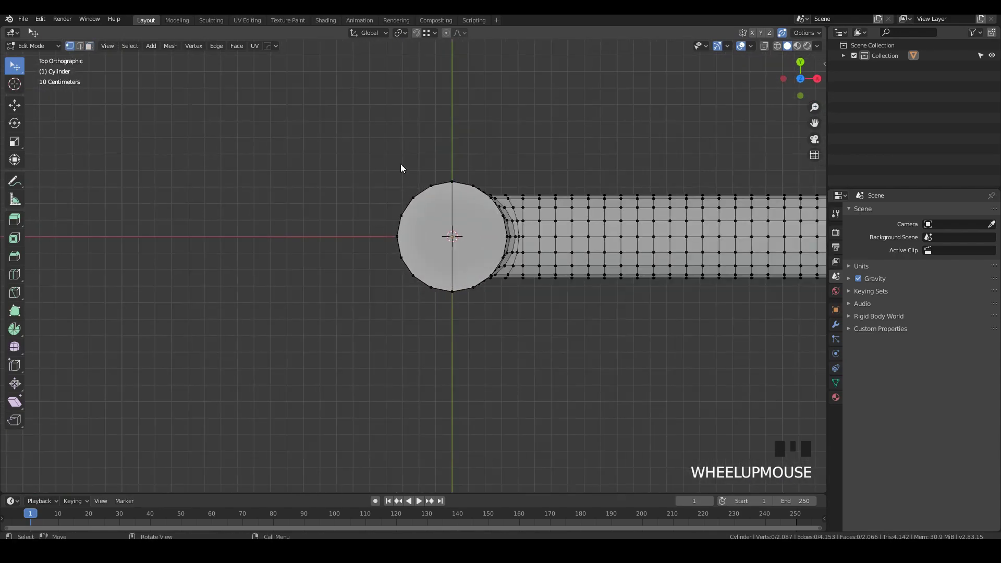
{"action": "key", "text": "z"}
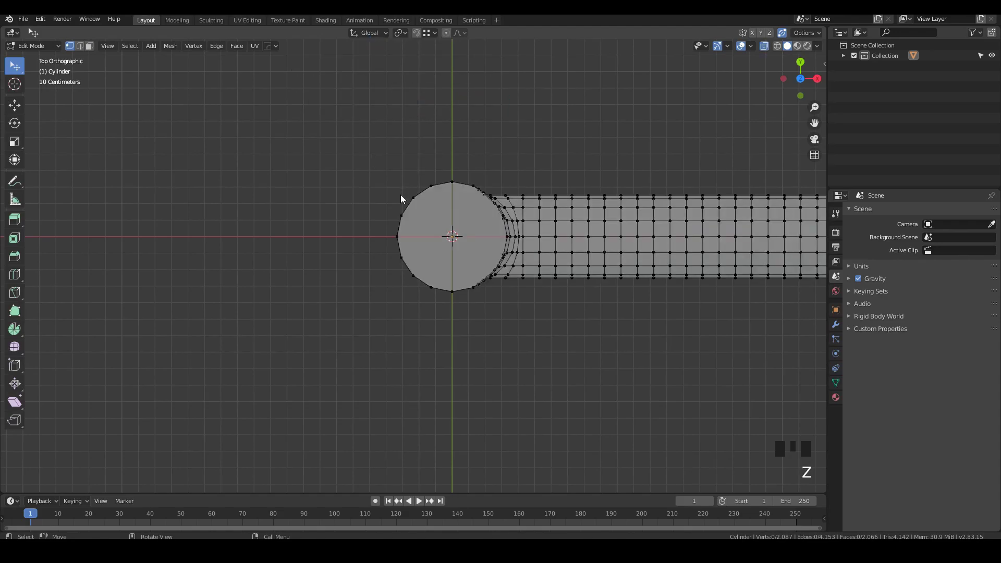
{"action": "scroll", "coordinate": [401, 199], "scroll_direction": "up", "scroll_amount": 3}
{"action": "key", "text": "w"}
{"action": "left_click_drag", "start_coordinate": [473, 140], "coordinate": [276, 382]}
{"action": "key", "text": "x"}
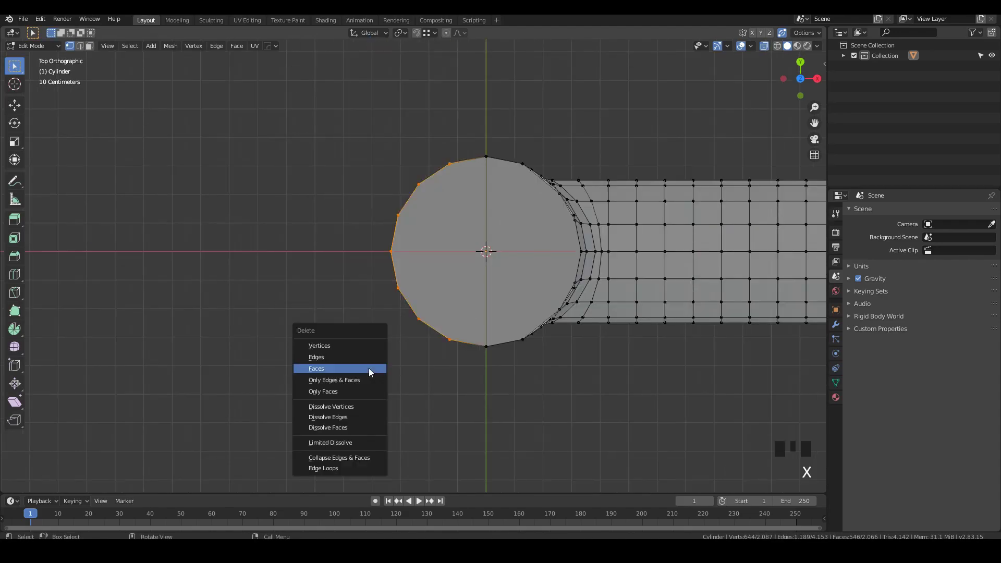
{"action": "left_click", "coordinate": [324, 346]}
{"action": "middle_click_drag", "start_coordinate": [484, 296], "coordinate": [502, 271]}
Step: In Object Mode, add an X-axis Mirror modifier to the half-tube and apply it
{"action": "key", "text": "Tab"}
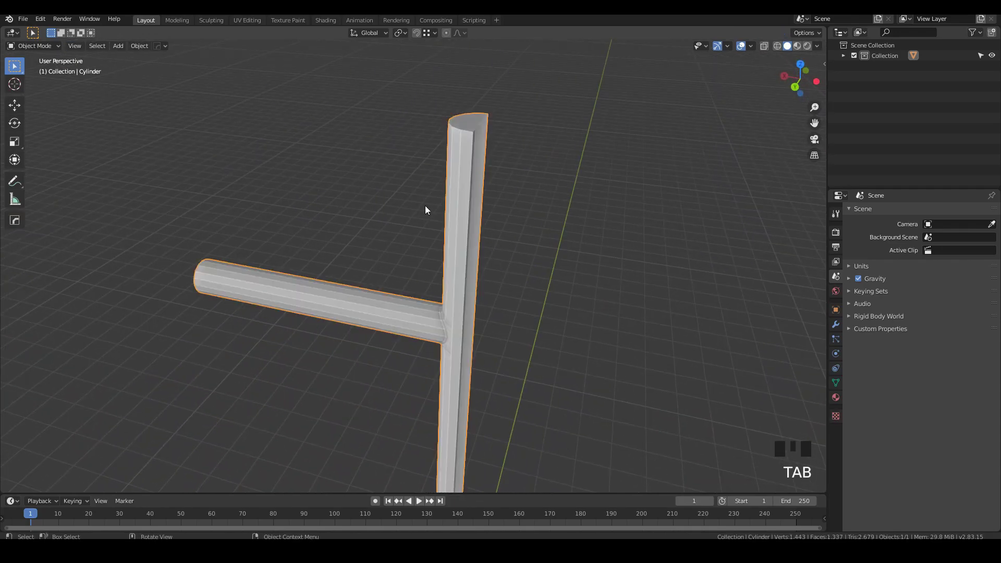
{"action": "left_click", "coordinate": [835, 324]}
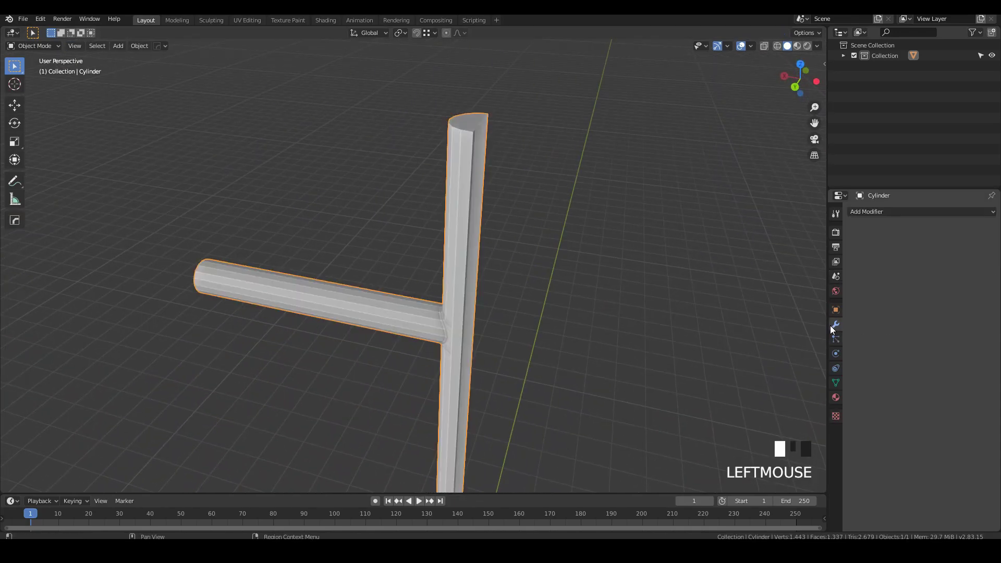
{"action": "left_click", "coordinate": [861, 212]}
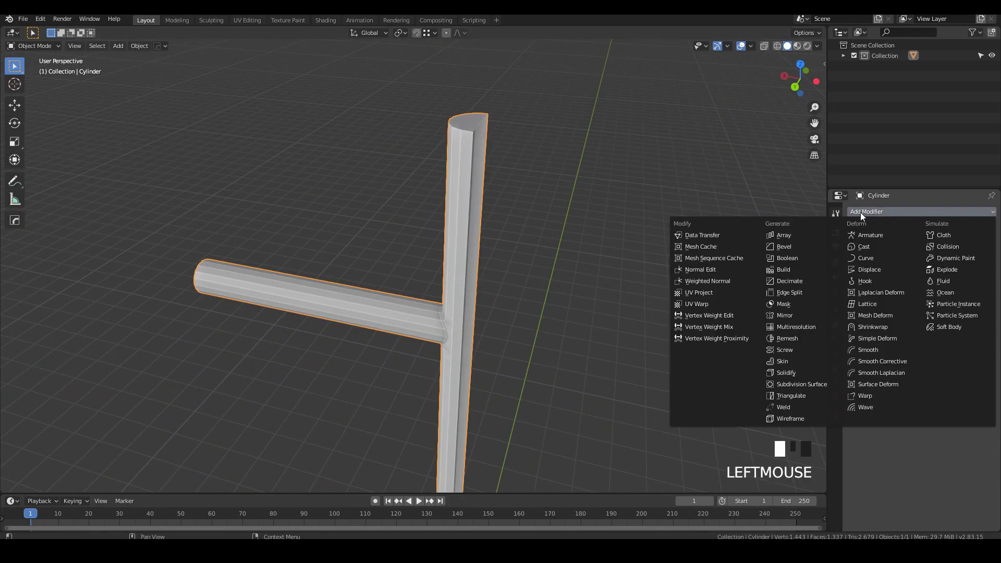
{"action": "left_click", "coordinate": [772, 318]}
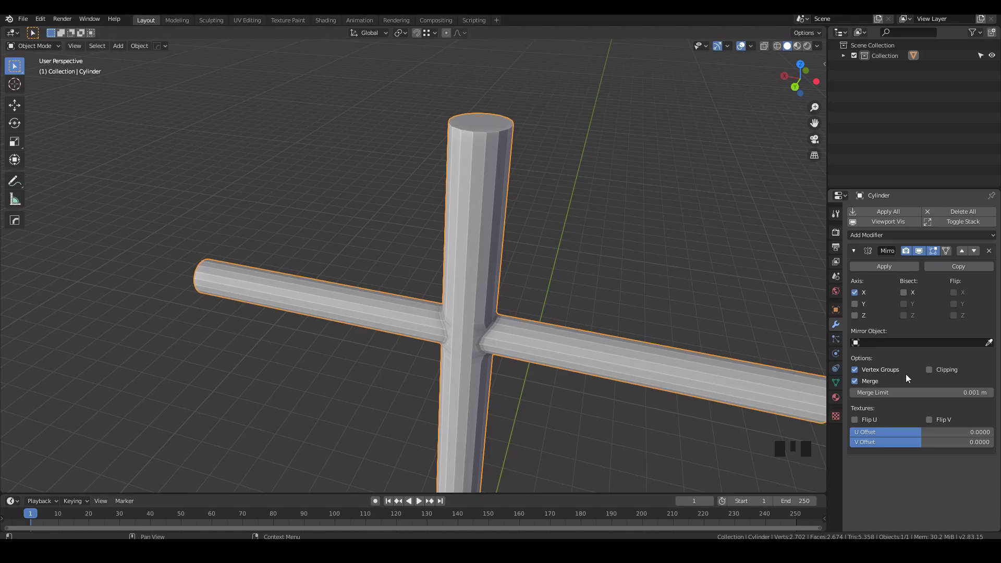
{"action": "middle_click_drag", "start_coordinate": [521, 224], "coordinate": [449, 188]}
{"action": "scroll", "coordinate": [417, 217], "scroll_direction": "down", "scroll_amount": 3}
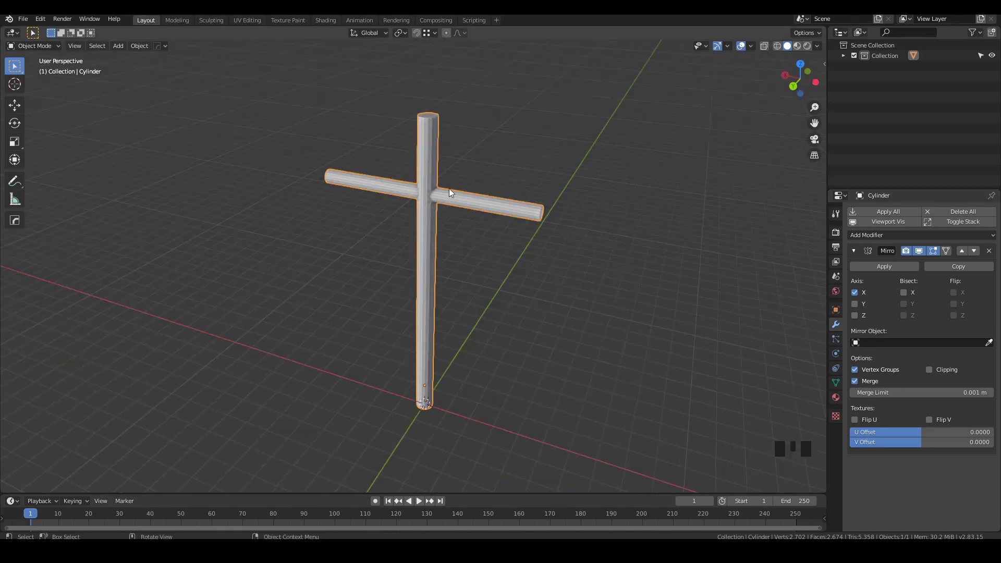
{"action": "left_click", "coordinate": [893, 267]}
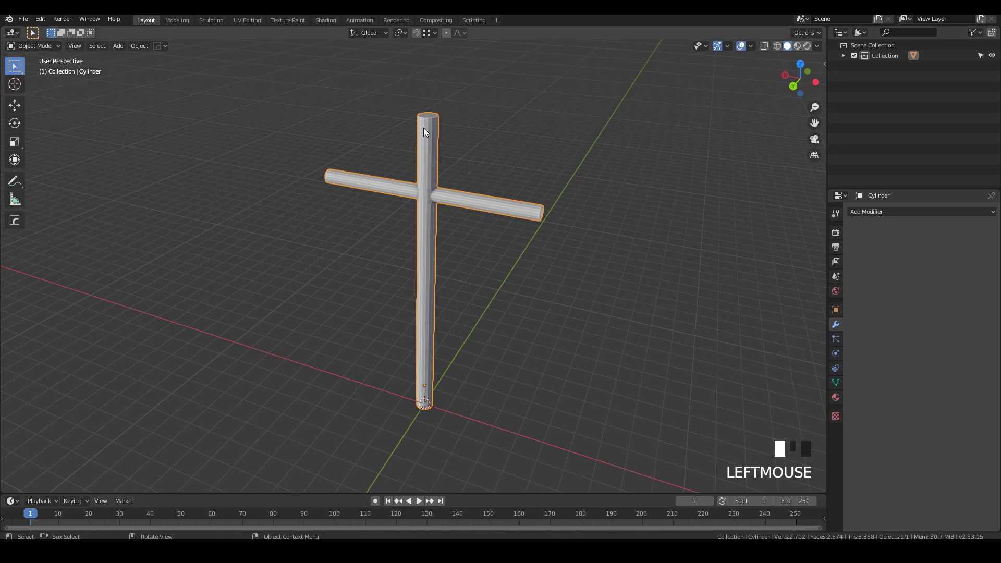
Step: In Edit Mode, dissolve the edge running across the post's top cap with Ctrl+X
{"action": "key", "text": "Tab"}
{"action": "scroll", "coordinate": [423, 133], "scroll_direction": "up", "scroll_amount": 3}
{"action": "middle_click_drag", "start_coordinate": [422, 141], "coordinate": [433, 186]}
{"action": "scroll", "coordinate": [448, 89], "scroll_direction": "up", "scroll_amount": 3}
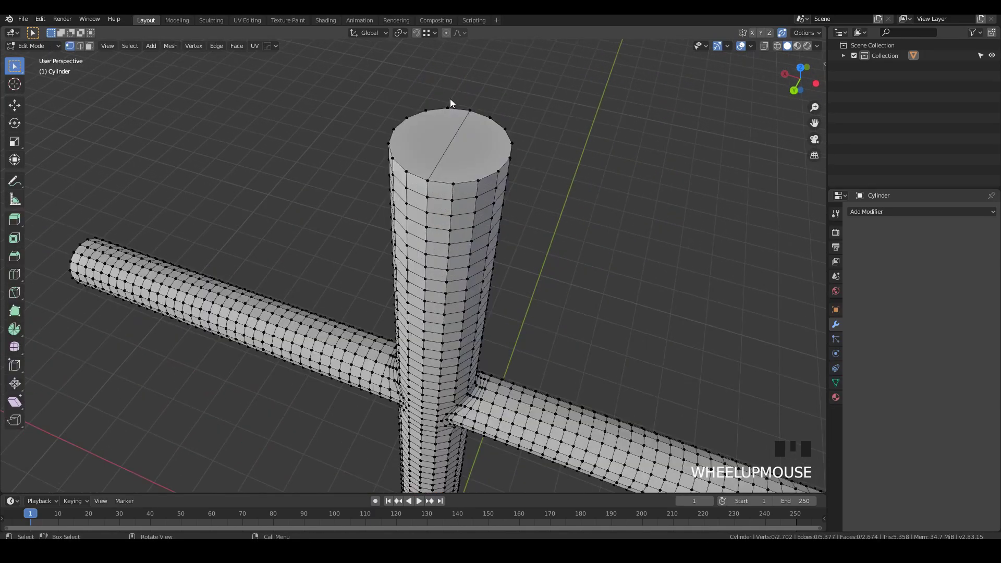
{"action": "key", "text": "2"}
{"action": "left_click", "coordinate": [449, 152]}
{"action": "scroll", "coordinate": [449, 152], "scroll_direction": "up", "scroll_amount": 2}
{"action": "middle_click_drag", "start_coordinate": [455, 155], "coordinate": [481, 162]}
{"action": "key", "text": "ctrl+x"}
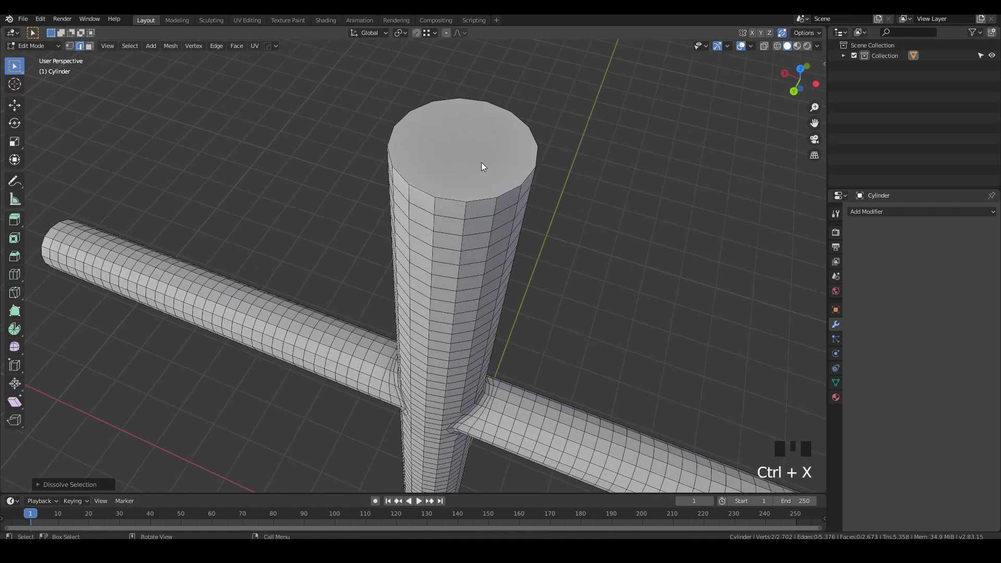
Step: Inset the top cap face and raise it slightly along Z
{"action": "left_click", "coordinate": [481, 167]}
{"action": "scroll", "coordinate": [452, 148], "scroll_direction": "up", "scroll_amount": 2}
{"action": "key", "text": "3"}
{"action": "left_click", "coordinate": [448, 192]}
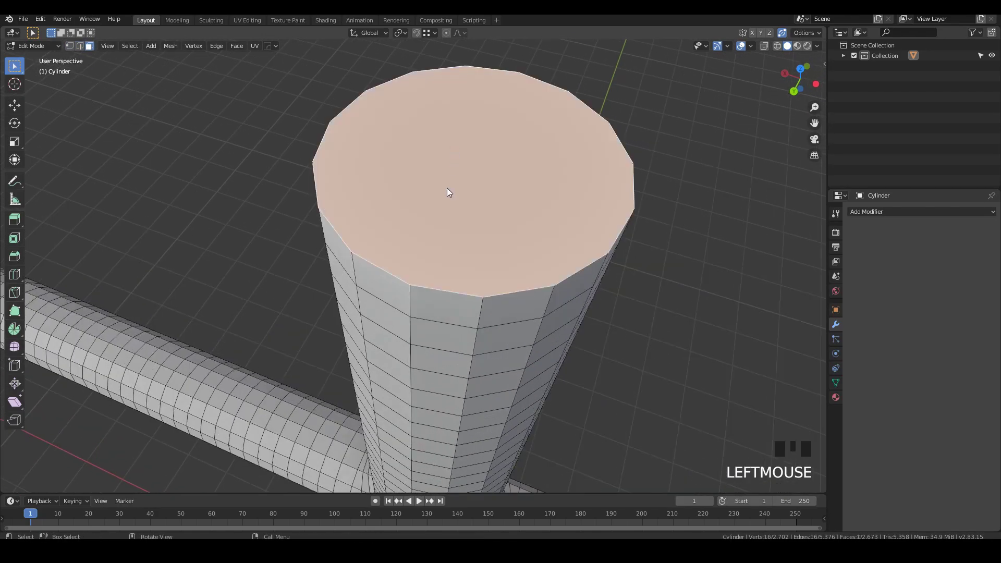
{"action": "key", "text": "i"}
{"action": "left_click", "coordinate": [713, 201]}
{"action": "middle_click_drag", "start_coordinate": [712, 202], "coordinate": [515, 214]}
{"action": "key", "text": "g"}
{"action": "key", "text": "z"}
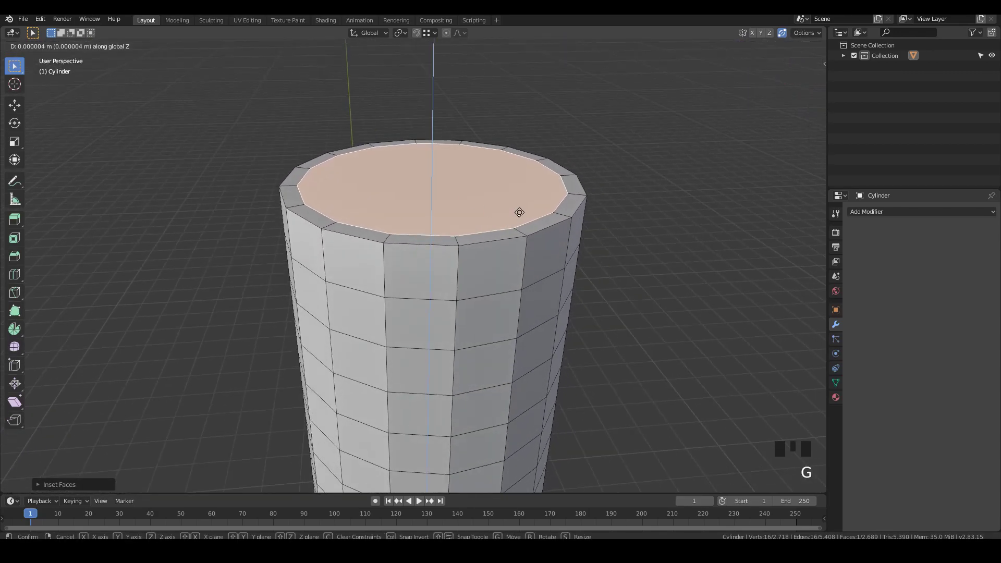
{"action": "left_click", "coordinate": [517, 98], "text": "shift"}
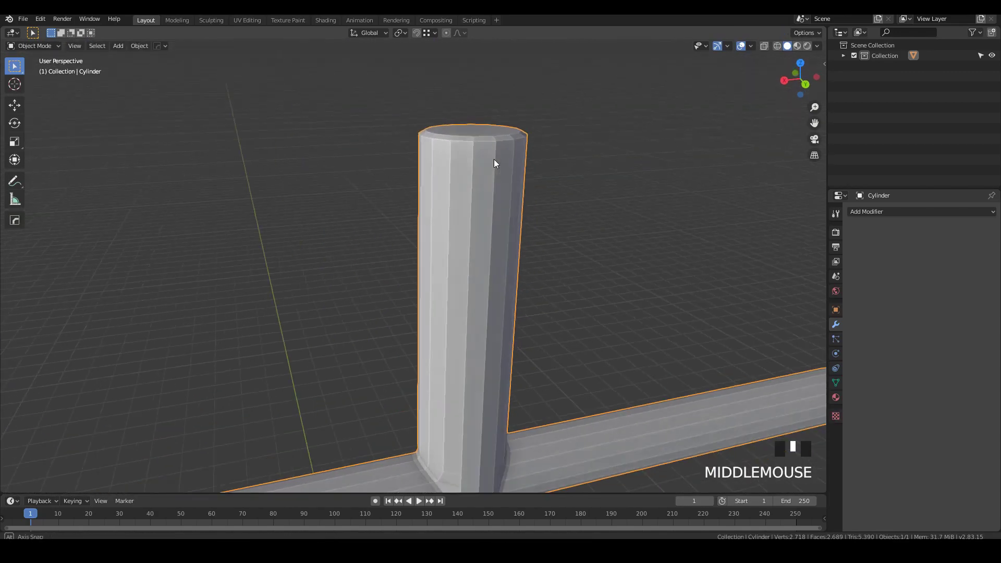
Step: Apply Shade Smooth to the cross, then reselect it and return to Edit Mode
{"action": "middle_click_drag", "start_coordinate": [489, 158], "coordinate": [447, 276]}
{"action": "right_click", "coordinate": [444, 264]}
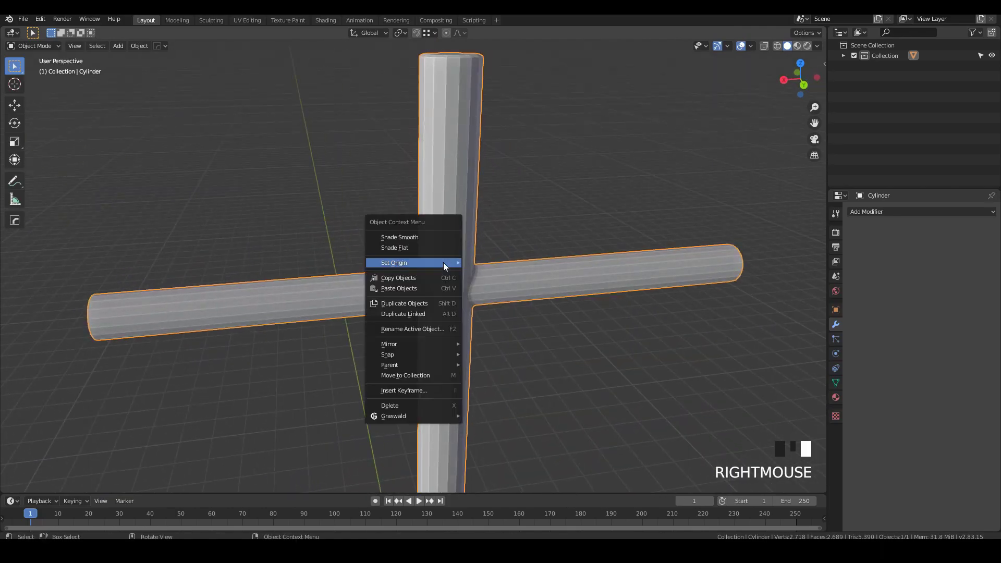
{"action": "left_click", "coordinate": [414, 239]}
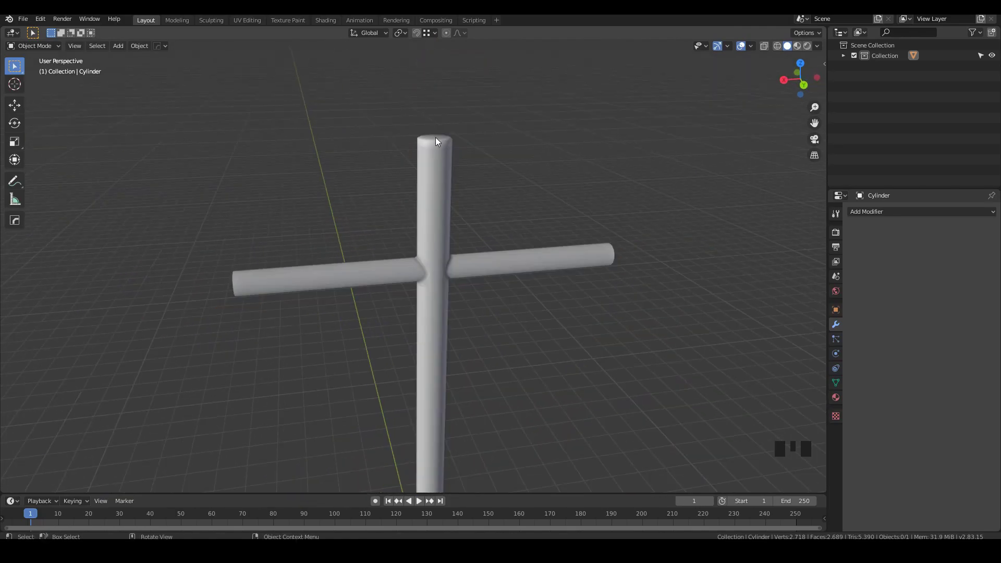
{"action": "middle_click_drag", "start_coordinate": [436, 137], "coordinate": [433, 412]}
{"action": "left_click", "coordinate": [425, 392]}
{"action": "scroll", "coordinate": [439, 450], "scroll_direction": "up", "scroll_amount": 4}
{"action": "scroll", "coordinate": [441, 413], "scroll_direction": "down", "scroll_amount": 3}
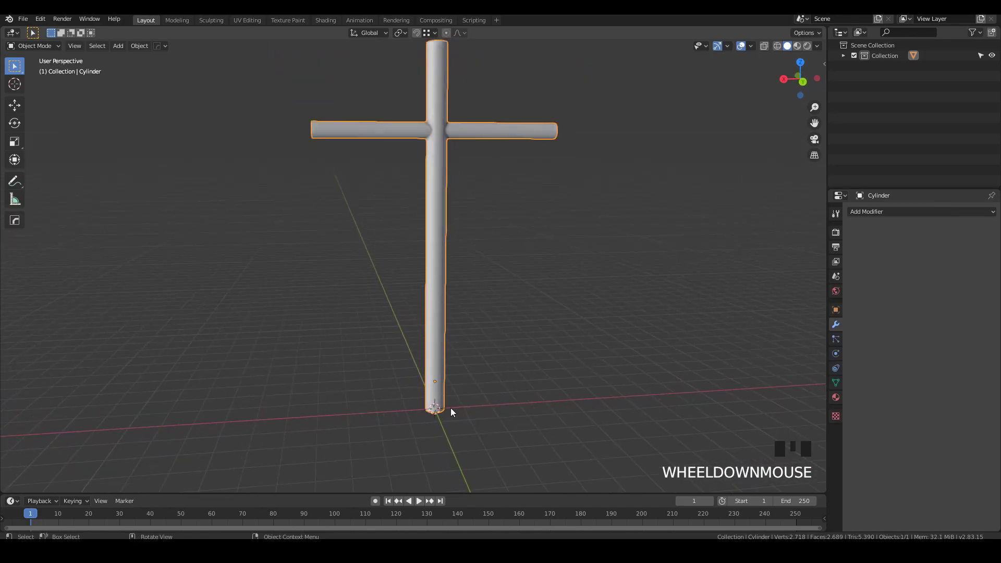
{"action": "key", "text": "Tab"}
Step: In front view, box-select the vertices of the post's lower section
{"action": "scroll", "coordinate": [429, 420], "scroll_direction": "up", "scroll_amount": 4}
{"action": "key", "text": "KP_1"}
{"action": "scroll", "coordinate": [461, 382], "scroll_direction": "down", "scroll_amount": 2}
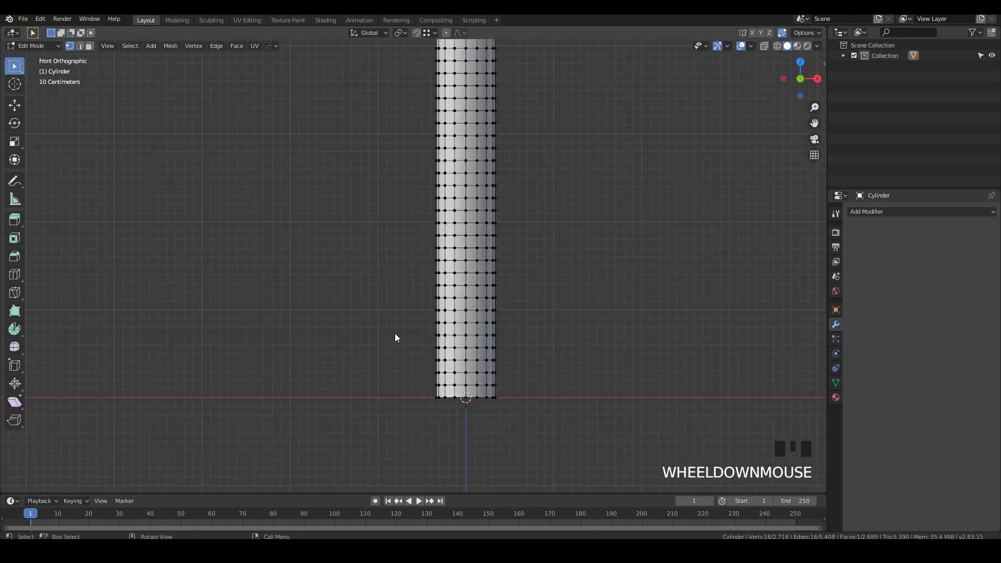
{"action": "scroll", "coordinate": [462, 411], "scroll_direction": "up", "scroll_amount": 4}
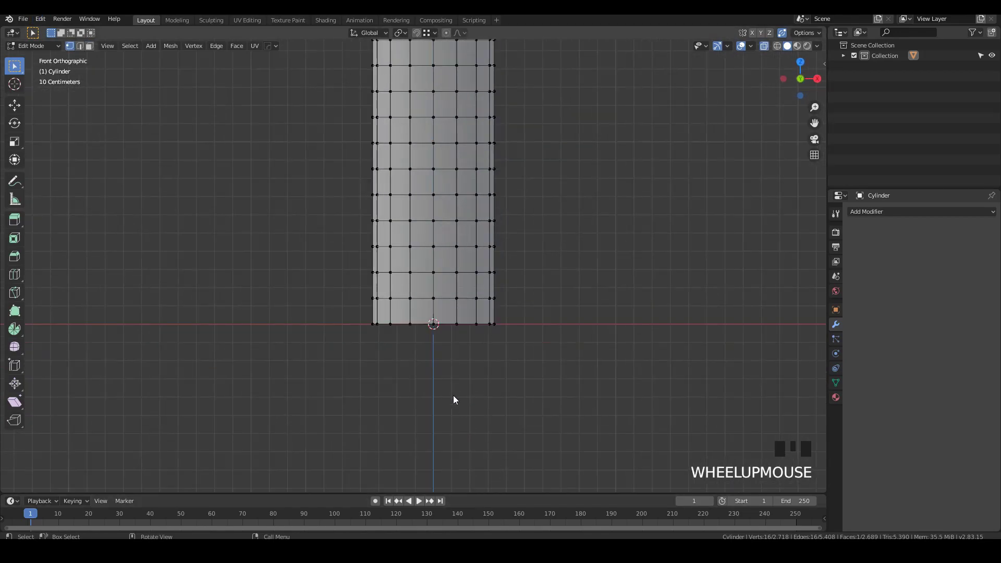
{"action": "scroll", "coordinate": [389, 284], "scroll_direction": "down", "scroll_amount": 3}
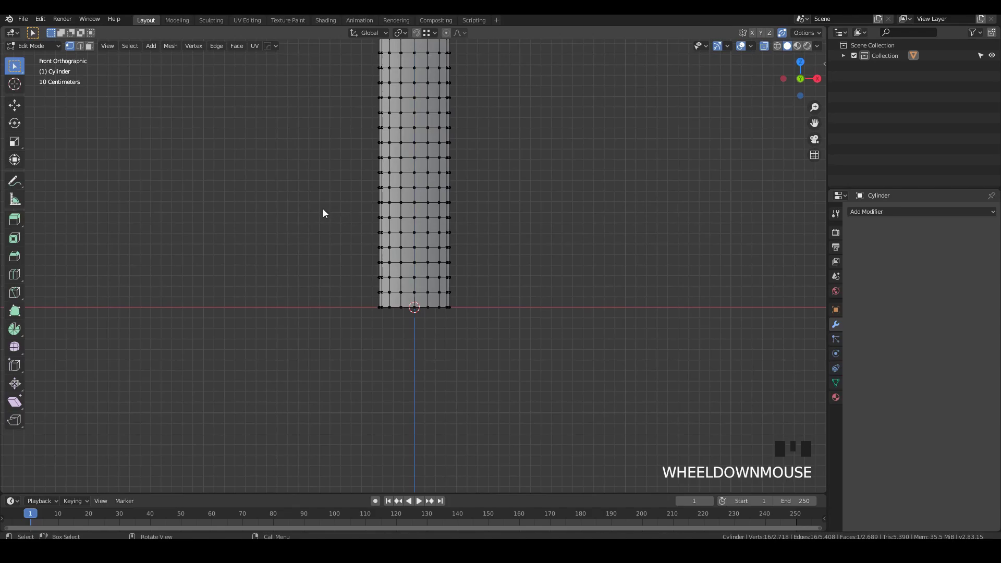
{"action": "scroll", "coordinate": [328, 220], "scroll_direction": "up", "scroll_amount": 2}
{"action": "left_click_drag", "start_coordinate": [561, 234], "coordinate": [347, 388]}
{"action": "middle_click_drag", "start_coordinate": [362, 376], "coordinate": [841, 384]}
Step: Add a vertex group named 'Pin' for those vertices and return to Object Mode
{"action": "left_click", "coordinate": [840, 383]}
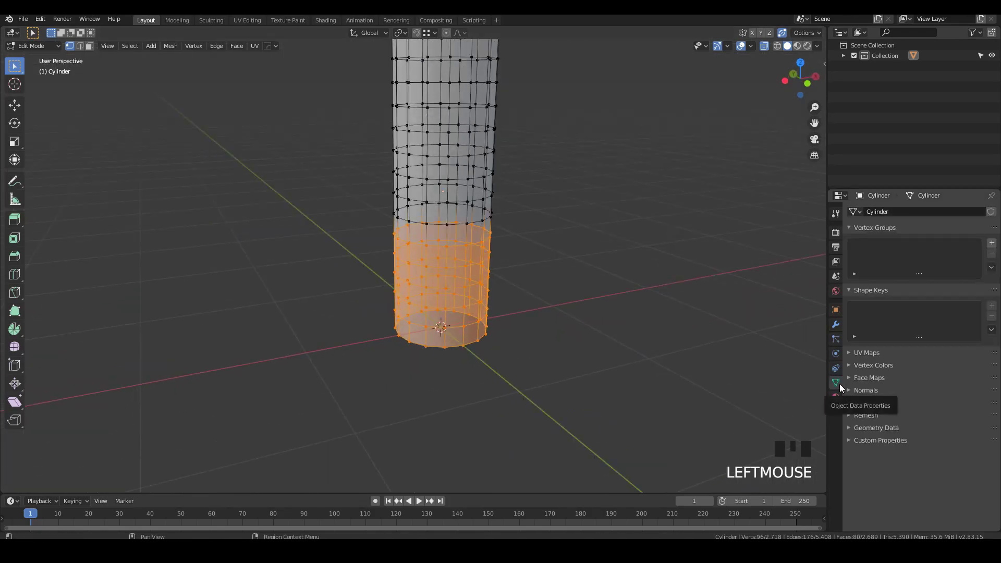
{"action": "left_click", "coordinate": [991, 243]}
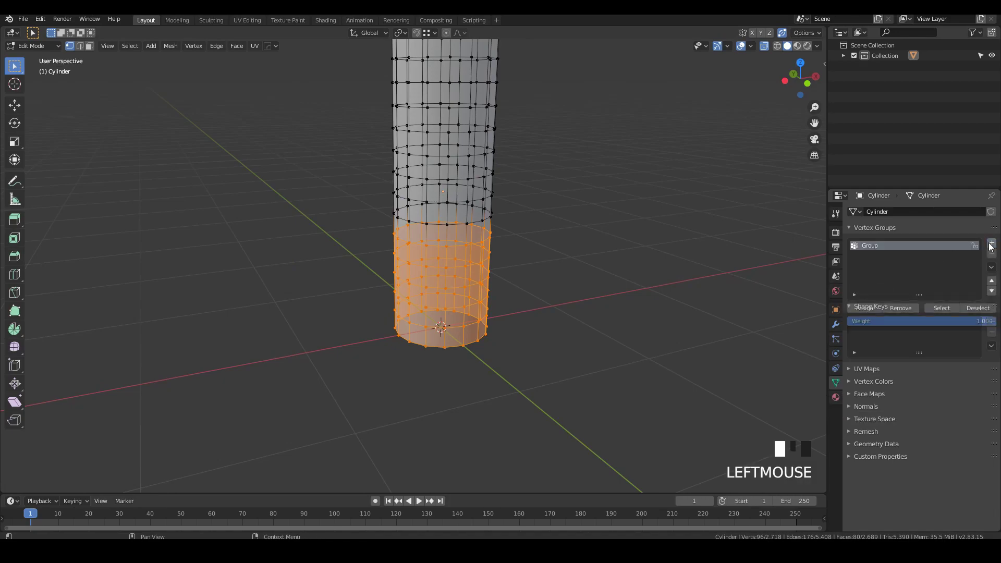
{"action": "type", "text": "Pin"}
{"action": "key", "text": "Return"}
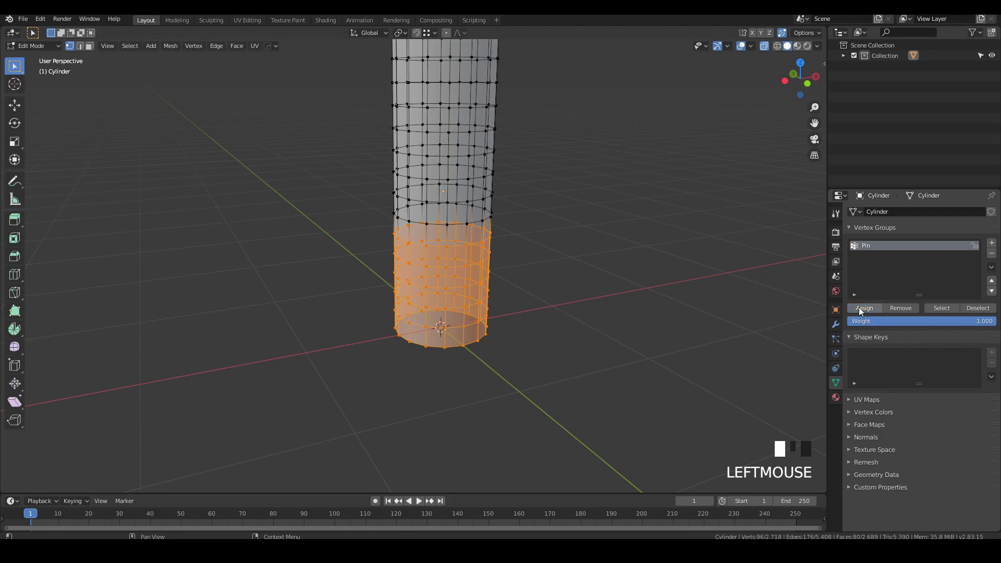
{"action": "key", "text": "Tab"}
{"action": "key", "text": "z"}
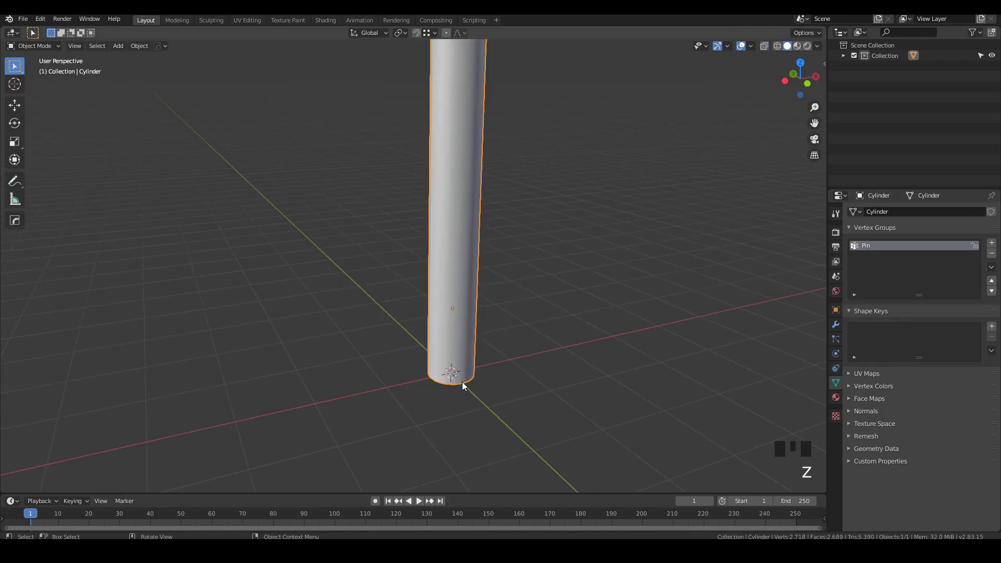
{"action": "scroll", "coordinate": [521, 375], "scroll_direction": "down", "scroll_amount": 2}
Step: Enable Cloth physics on the cross with Quality Steps 6 and Vertex Mass 0.5 kg
{"action": "left_click", "coordinate": [836, 354]}
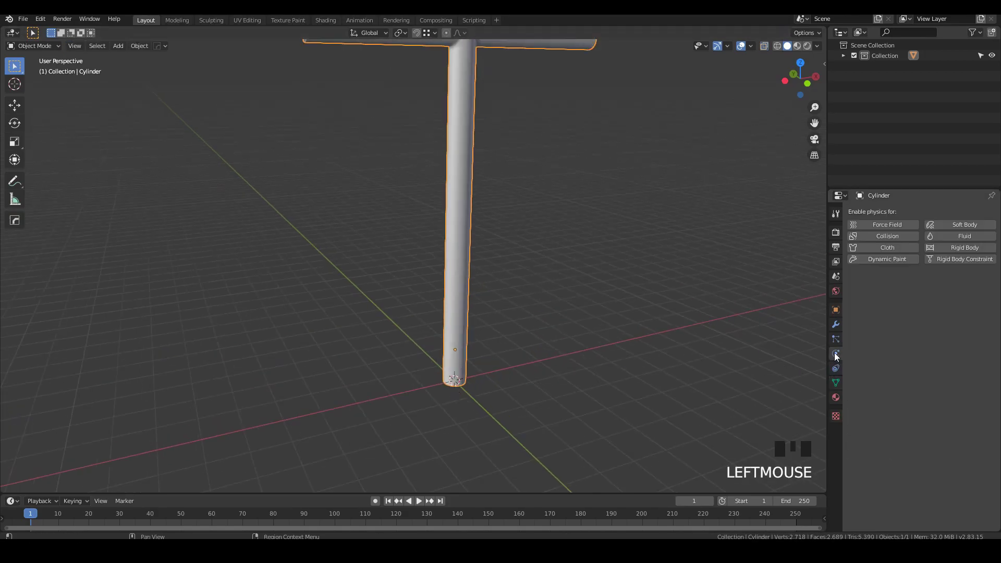
{"action": "middle_click_drag", "start_coordinate": [462, 359], "coordinate": [472, 469], "text": "shift"}
{"action": "left_click", "coordinate": [879, 248]}
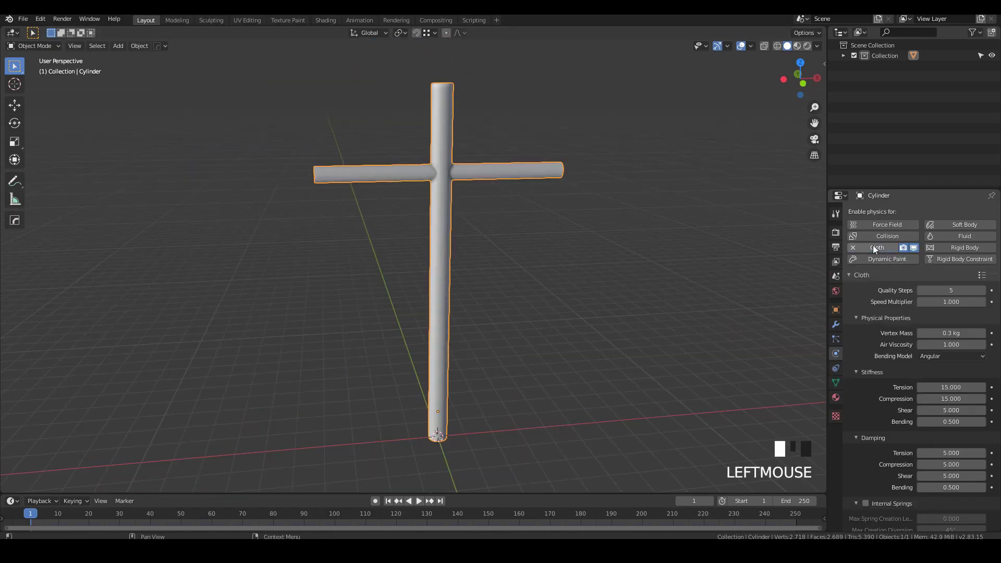
{"action": "left_click_drag", "start_coordinate": [469, 494], "coordinate": [469, 468]}
{"action": "left_click", "coordinate": [947, 290]}
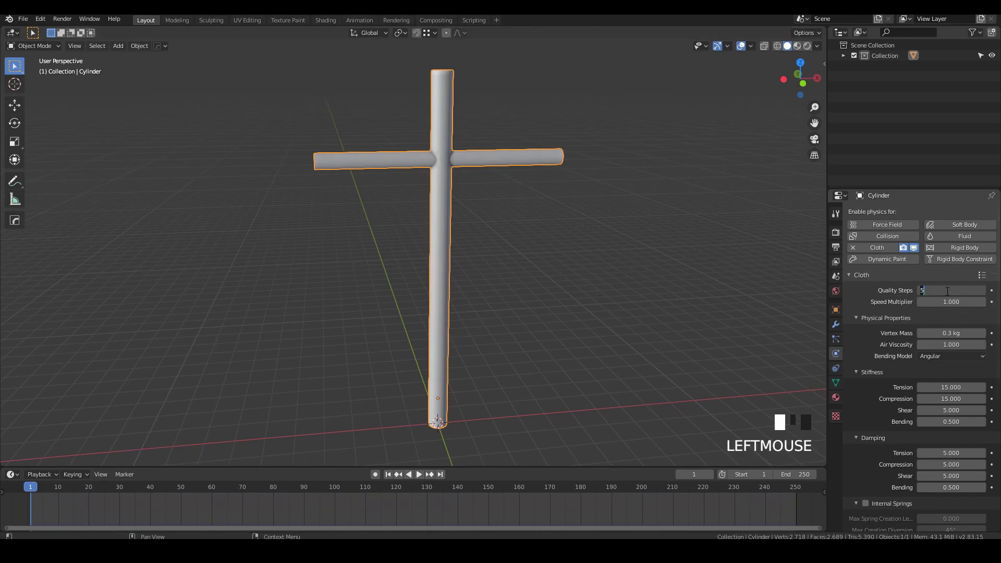
{"action": "key", "text": "KP_Enter"}
{"action": "left_click", "coordinate": [955, 334]}
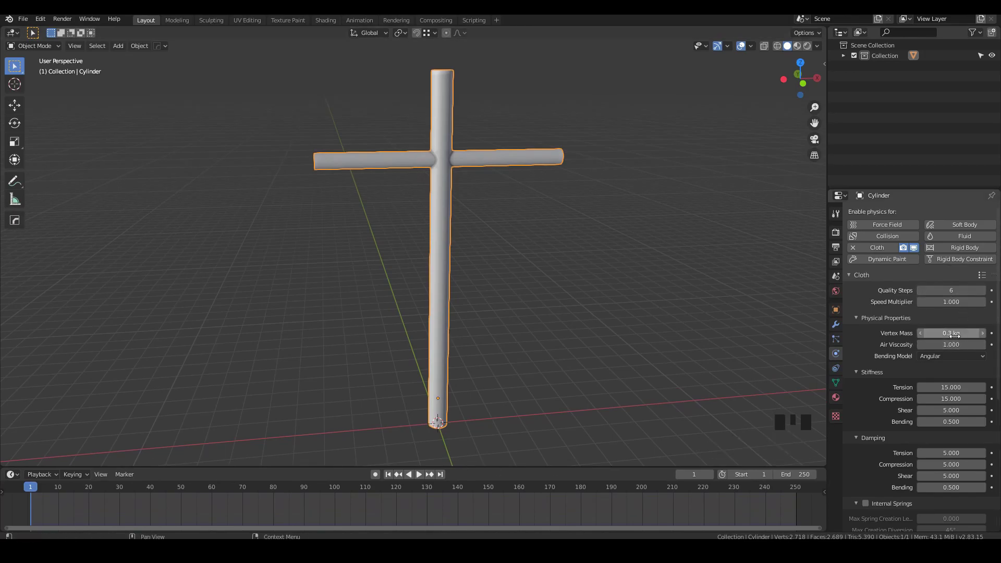
{"action": "key", "text": "BackSpace"}
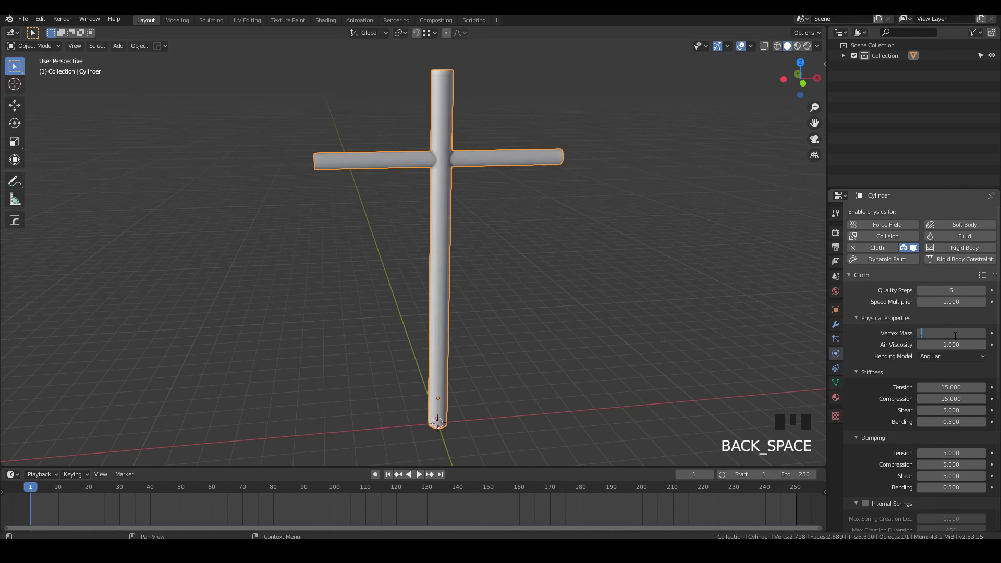
{"action": "type", "text": "0.5"}
{"action": "key", "text": "KP_Enter"}
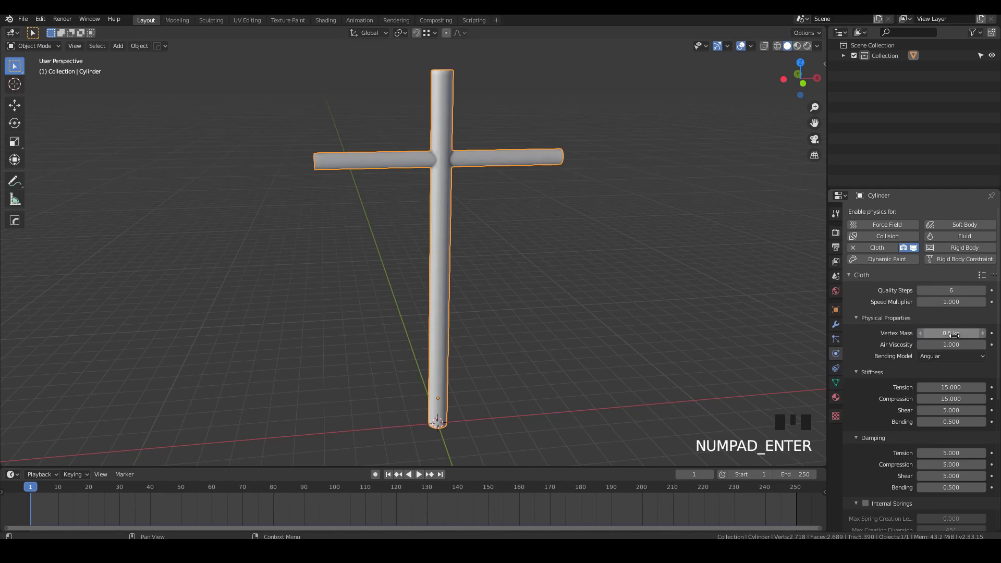
{"action": "middle_click_drag", "start_coordinate": [922, 345], "coordinate": [890, 299]}
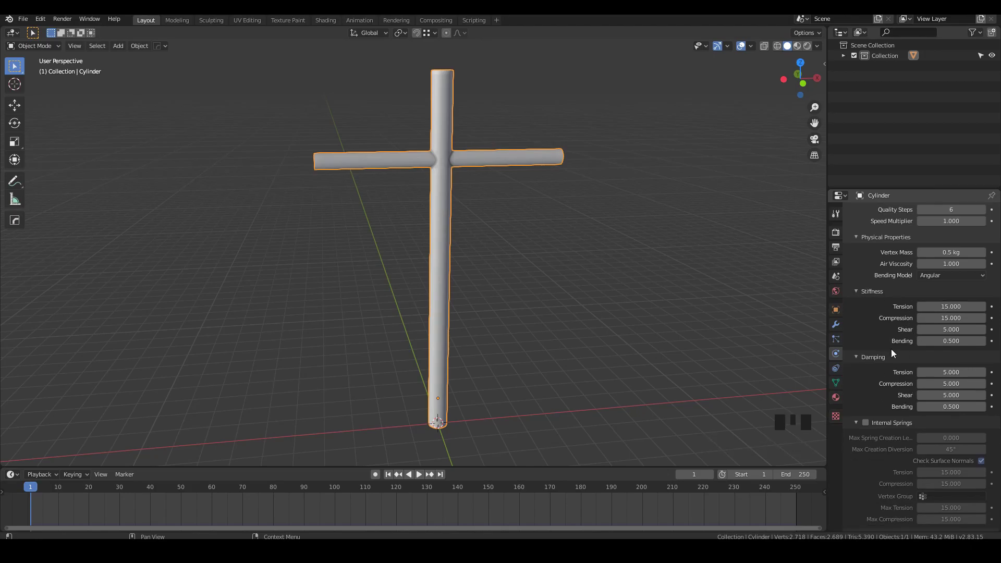
Step: Set the cloth's tension, compression and shear stiffness all to 30
{"action": "middle_click_drag", "start_coordinate": [908, 382], "coordinate": [880, 319]}
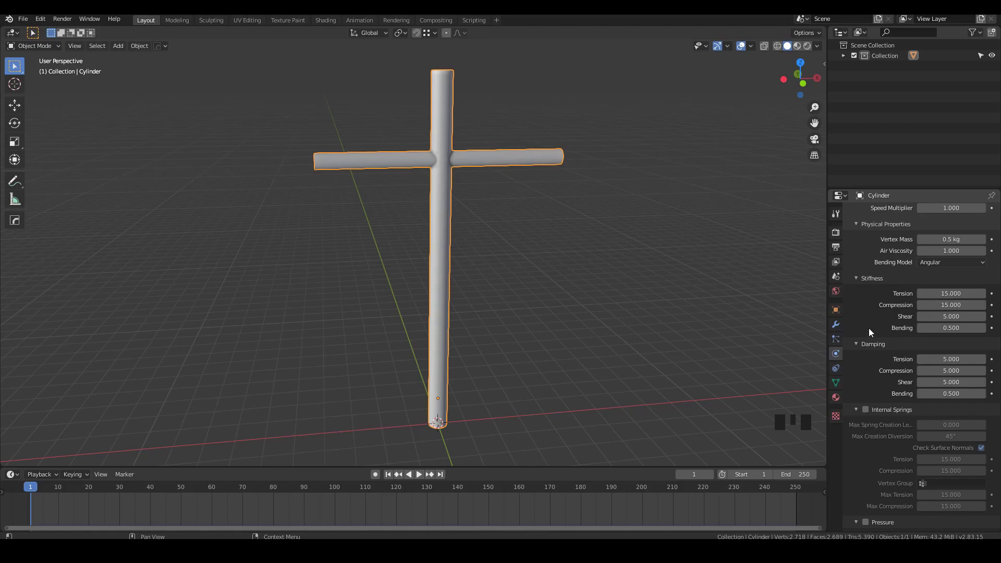
{"action": "middle_click", "coordinate": [873, 328]}
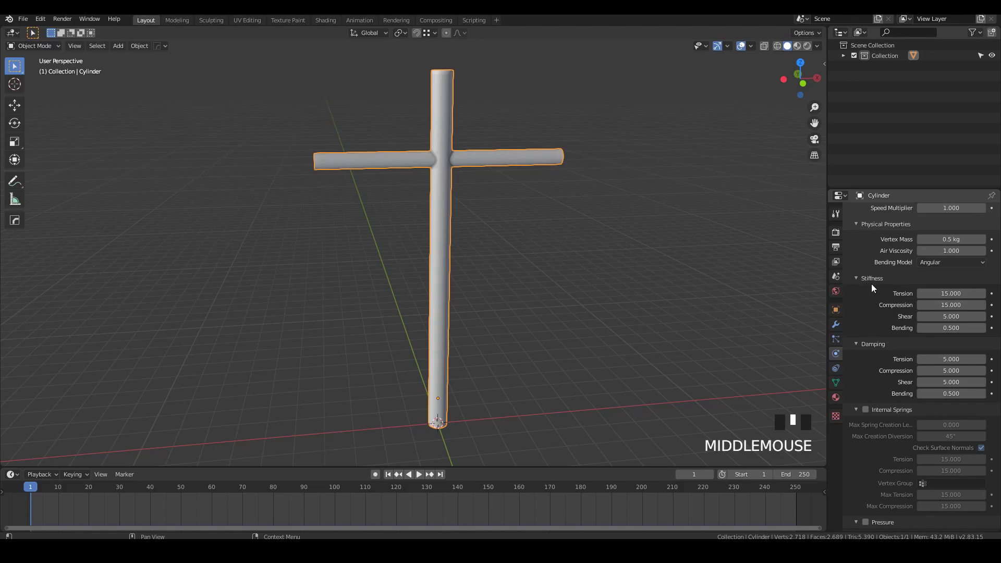
{"action": "left_click", "coordinate": [952, 294]}
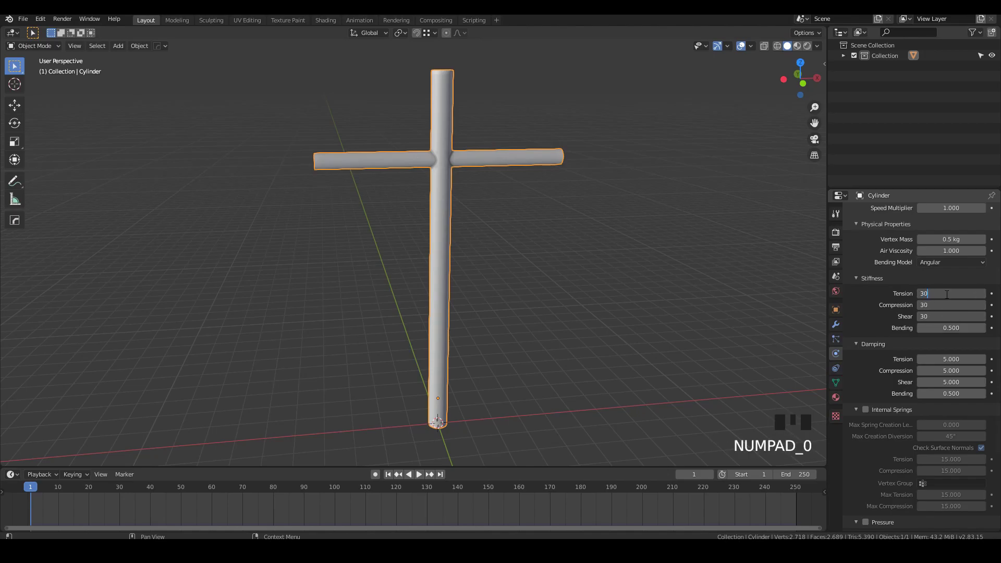
{"action": "type", "text": "30"}
{"action": "key", "text": "KP_Enter"}
Step: Turn on cloth Pressure and set it to 10
{"action": "scroll", "coordinate": [923, 275], "scroll_direction": "down", "scroll_amount": 5}
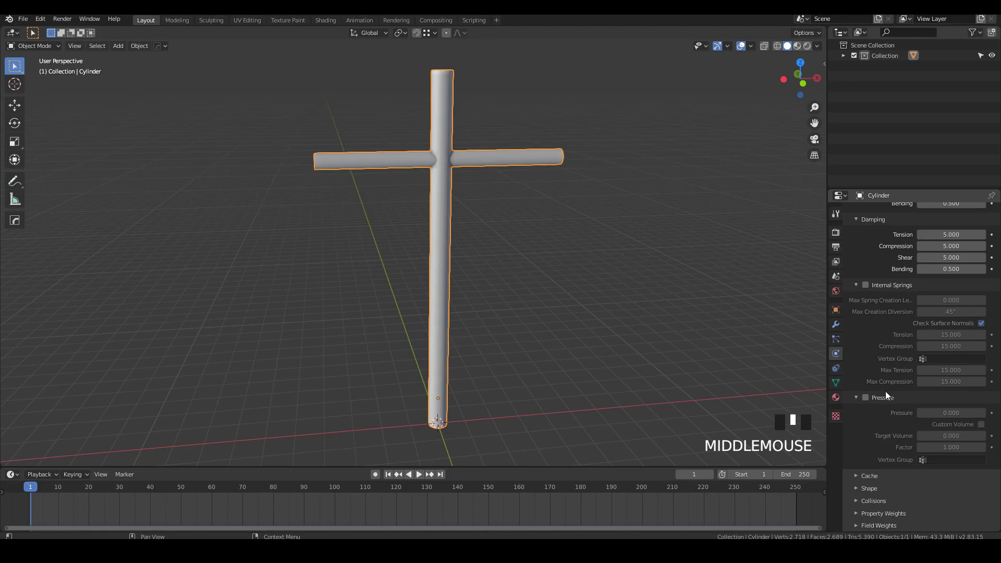
{"action": "left_click", "coordinate": [866, 398]}
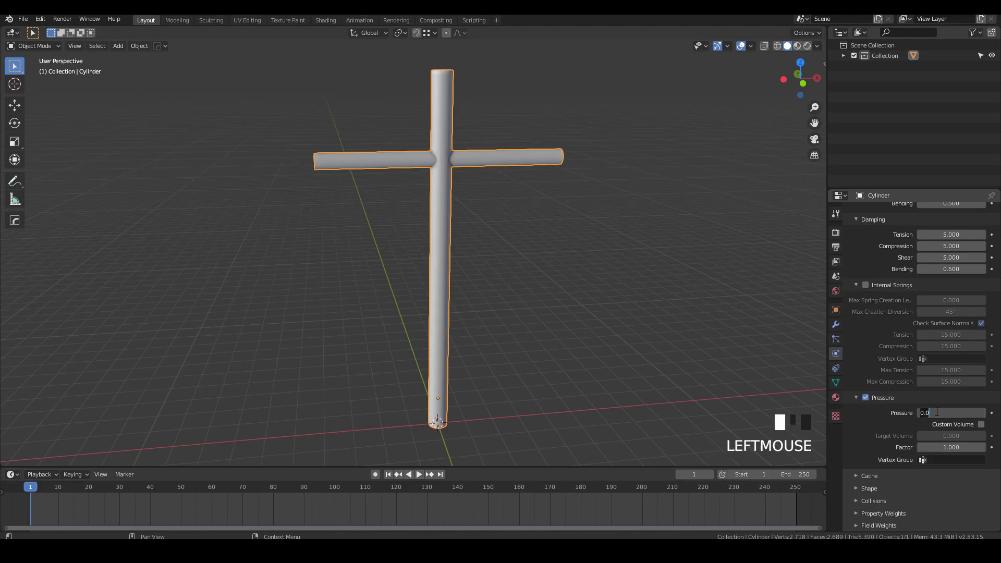
{"action": "left_click", "coordinate": [936, 413]}
{"action": "type", "text": "10"}
{"action": "key", "text": "KP_Enter"}
{"action": "middle_click_drag", "start_coordinate": [436, 313], "coordinate": [280, 82]}
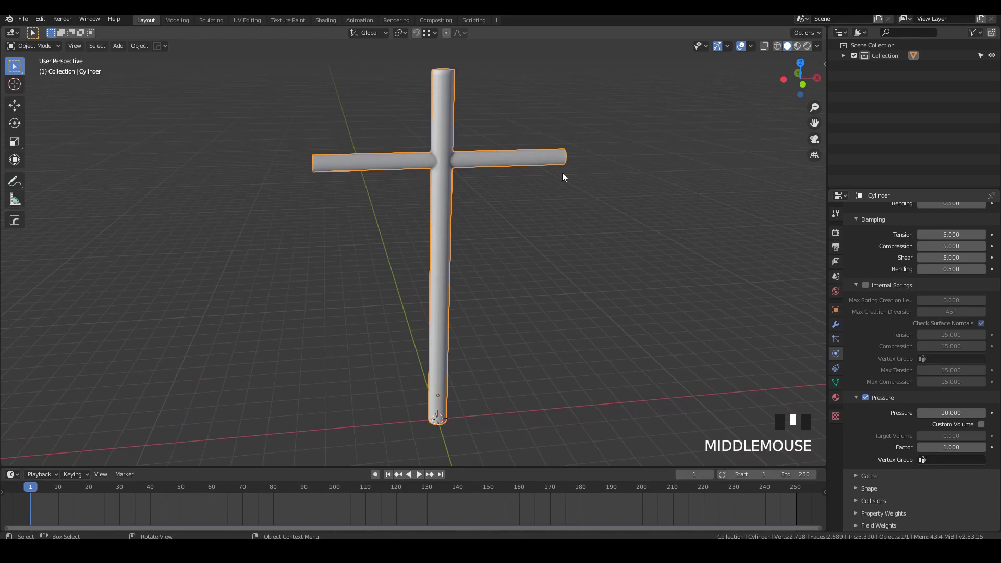
{"action": "scroll", "coordinate": [365, 503], "scroll_direction": "down", "scroll_amount": 1}
{"action": "scroll", "coordinate": [887, 444], "scroll_direction": "up", "scroll_amount": 1}
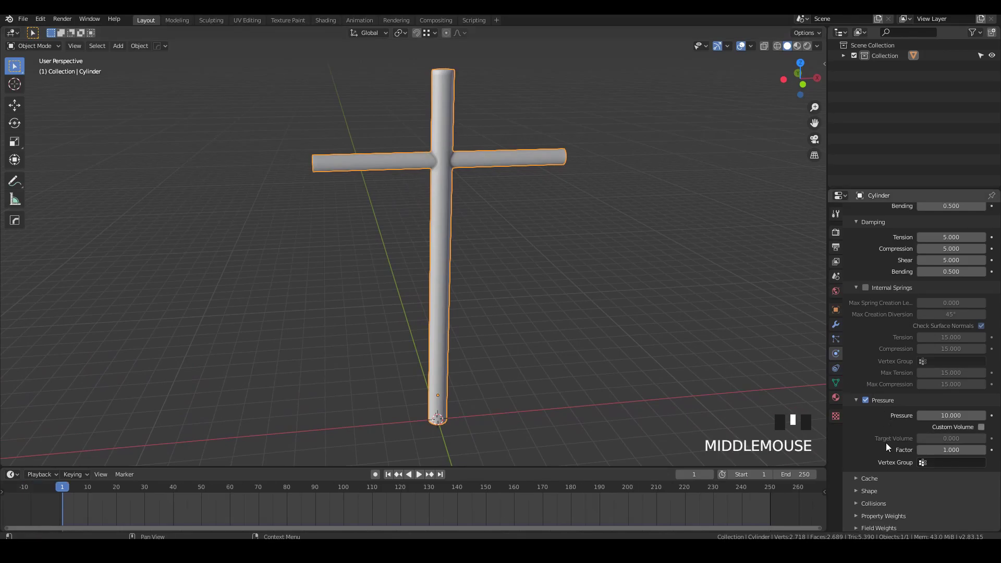
Step: Set the cloth cache end to frame 1600 and use 'Pin' as the Shape pin group
{"action": "left_click", "coordinate": [858, 480]}
{"action": "scroll", "coordinate": [923, 392], "scroll_direction": "down", "scroll_amount": 5}
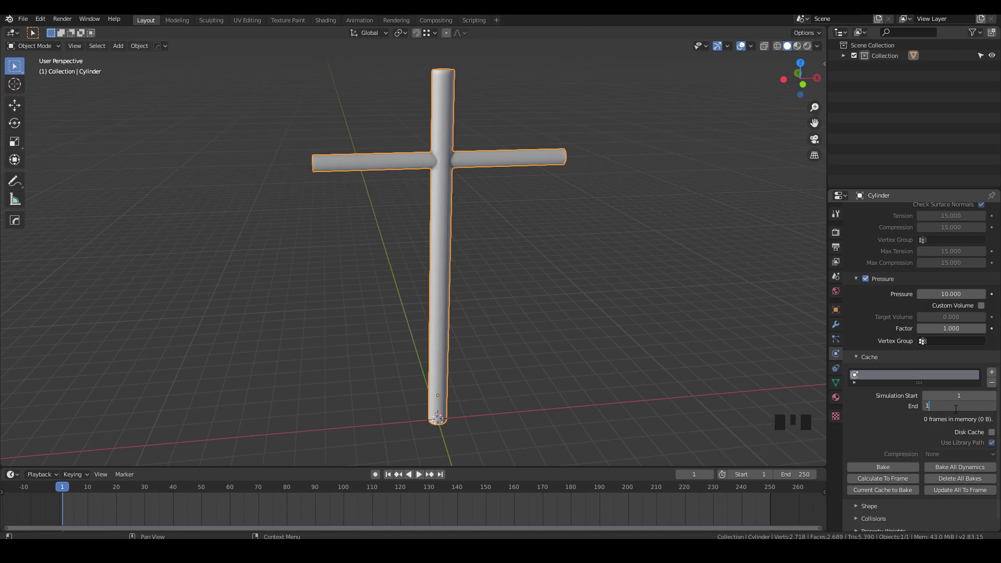
{"action": "left_click", "coordinate": [872, 492]}
{"action": "middle_click_drag", "start_coordinate": [872, 493], "coordinate": [887, 423]}
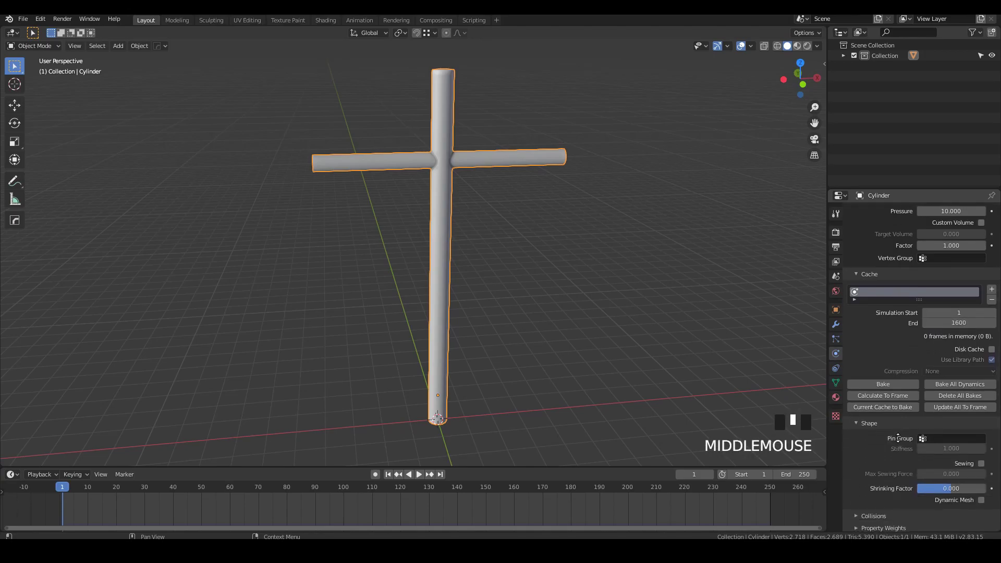
{"action": "left_click", "coordinate": [948, 439]}
{"action": "left_click", "coordinate": [914, 334]}
{"action": "middle_click_drag", "start_coordinate": [934, 527], "coordinate": [938, 394]}
Step: Set collision quality to 8 and enable self collisions, with both distances at 0.001 m
{"action": "left_click_drag", "start_coordinate": [942, 395], "coordinate": [942, 395]}
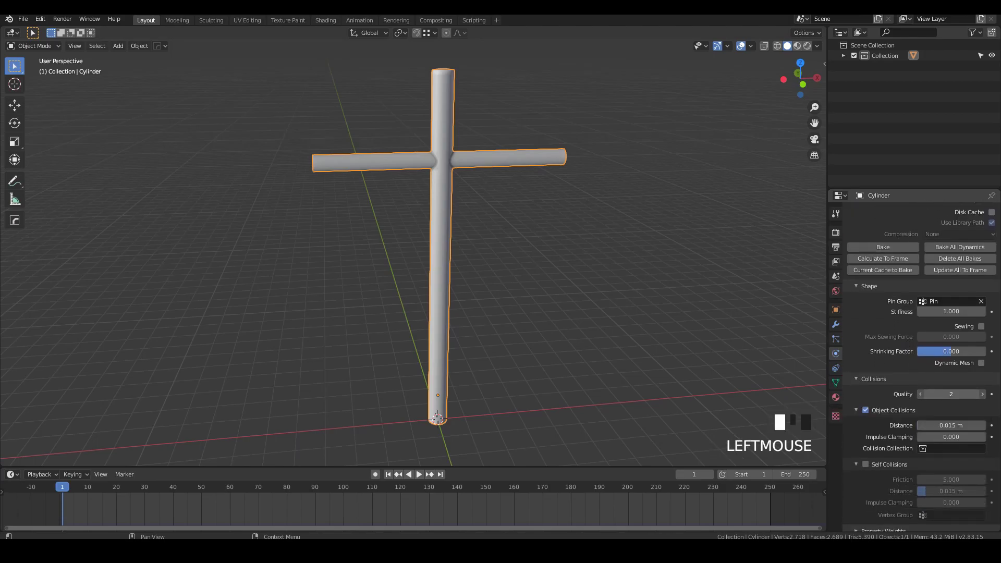
{"action": "type", "text": "6"}
{"action": "key", "text": "KP_Enter"}
{"action": "left_click", "coordinate": [947, 395]}
{"action": "type", "text": "8"}
{"action": "key", "text": "KP_Enter"}
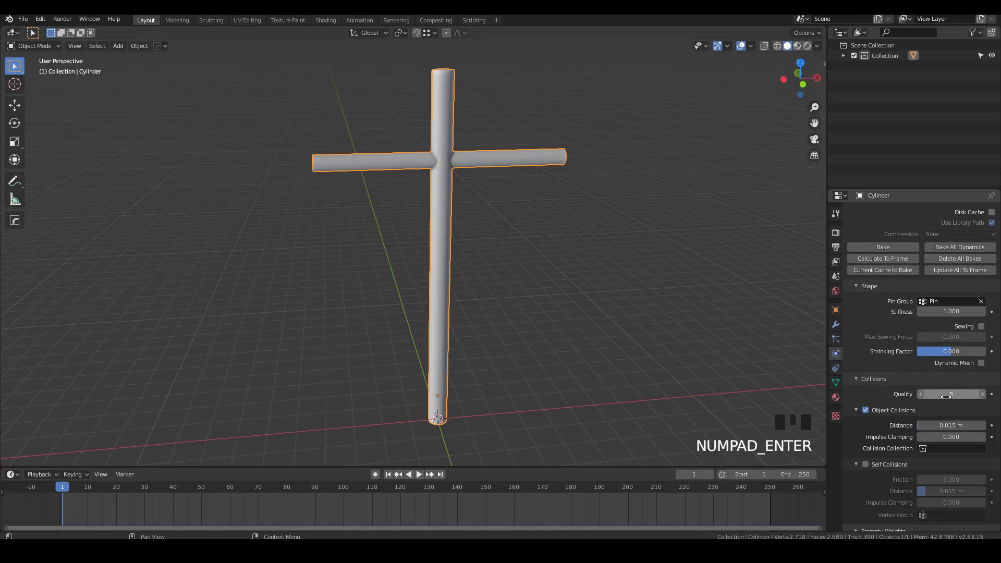
{"action": "middle_click_drag", "start_coordinate": [947, 397], "coordinate": [947, 379]}
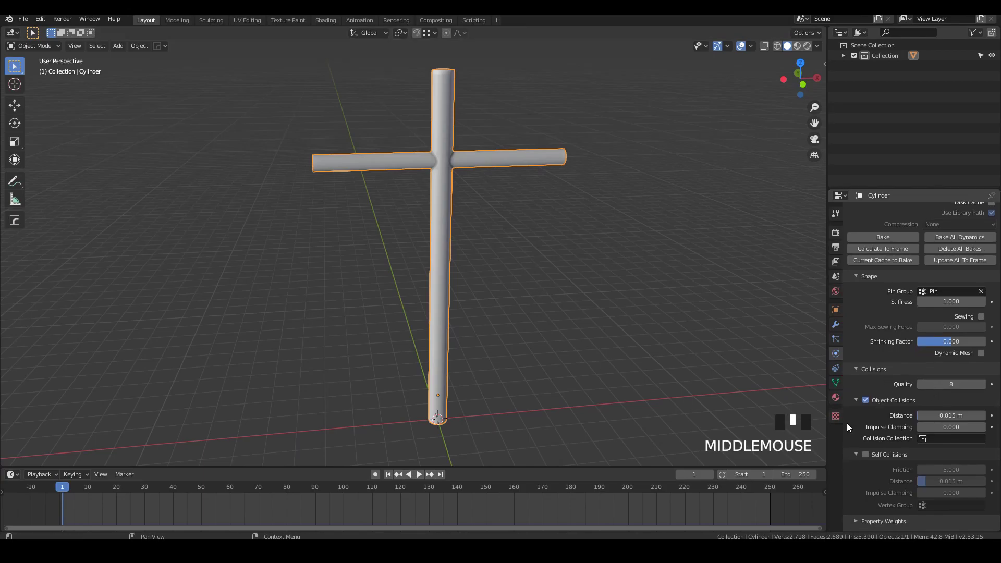
{"action": "left_click_drag", "start_coordinate": [962, 409], "coordinate": [912, 419]}
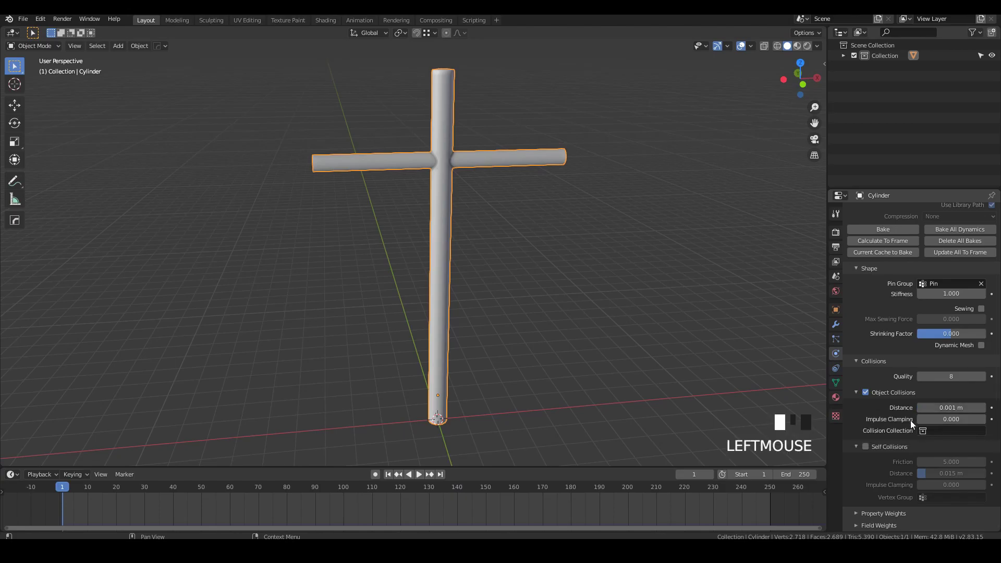
{"action": "left_click", "coordinate": [865, 447]}
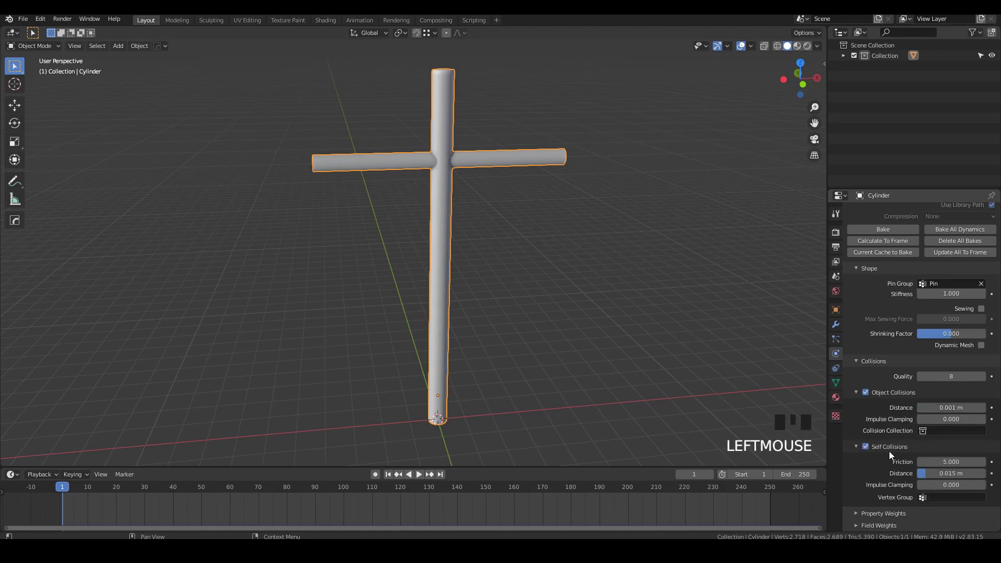
{"action": "left_click_drag", "start_coordinate": [953, 474], "coordinate": [875, 470]}
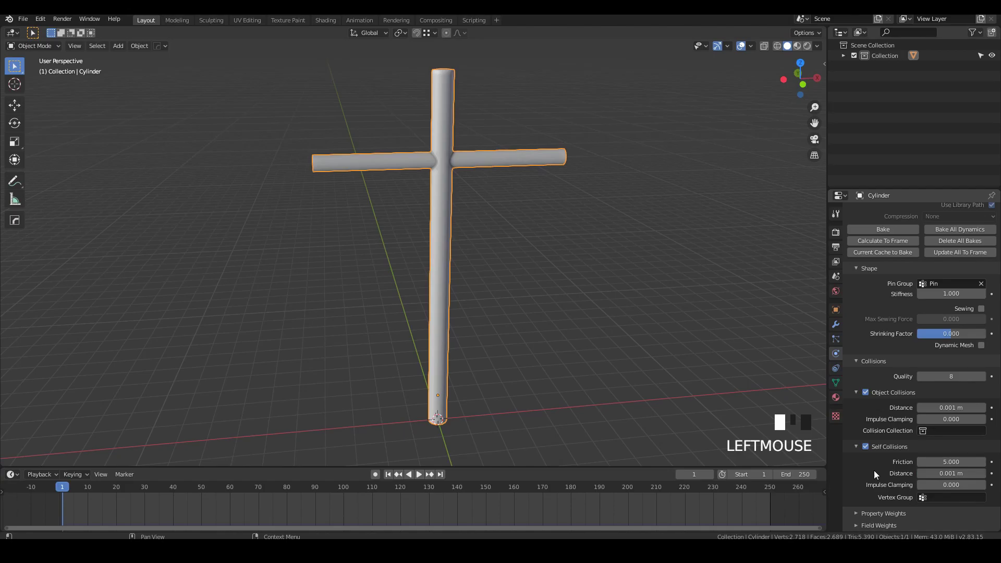
Step: Set the scene's end frame to 1600
{"action": "left_click", "coordinate": [799, 475]}
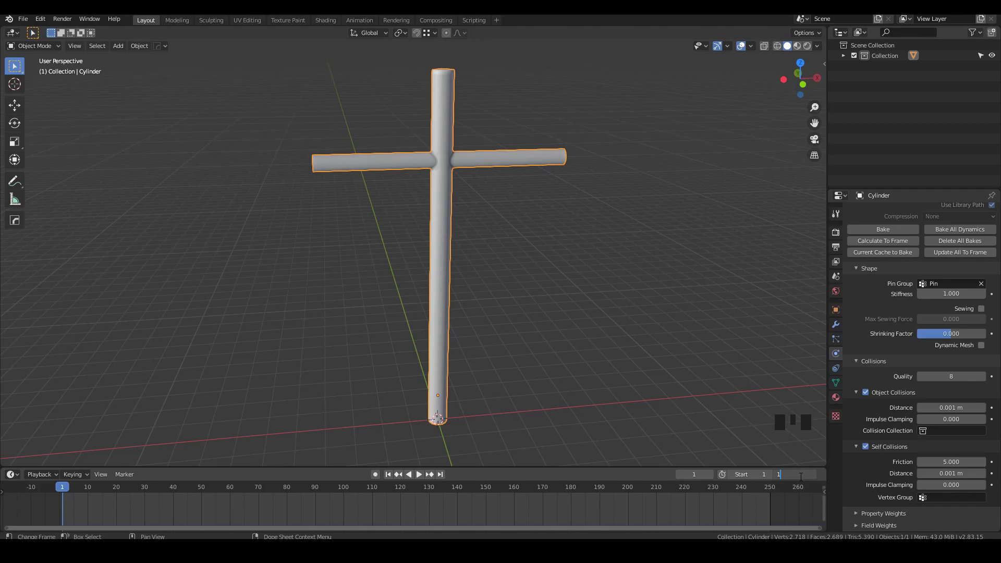
{"action": "key", "text": "KP_Enter"}
{"action": "scroll", "coordinate": [440, 502], "scroll_direction": "down", "scroll_amount": 4}
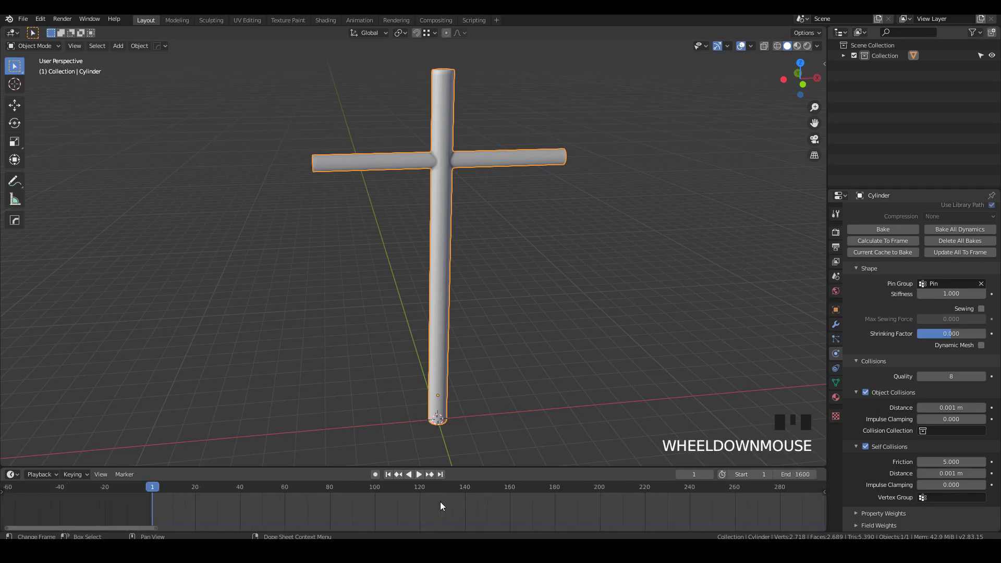
{"action": "scroll", "coordinate": [243, 503], "scroll_direction": "down", "scroll_amount": 6}
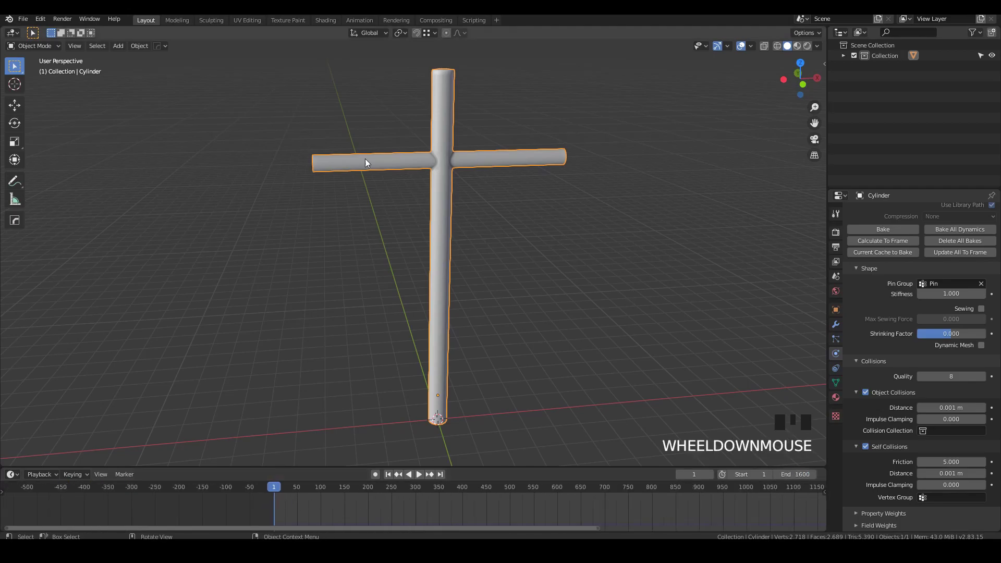
{"action": "middle_click_drag", "start_coordinate": [387, 265], "coordinate": [436, 393]}
Step: Test-play the cloth simulation, stop it, and rewind to frame 1
{"action": "key", "text": "space"}
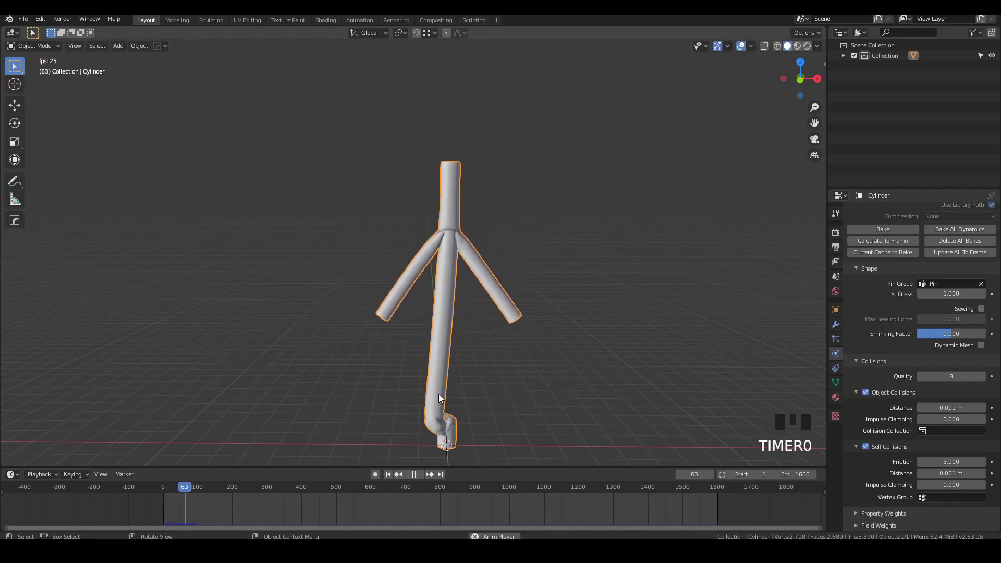
{"action": "middle_click_drag", "start_coordinate": [438, 383], "coordinate": [452, 196]}
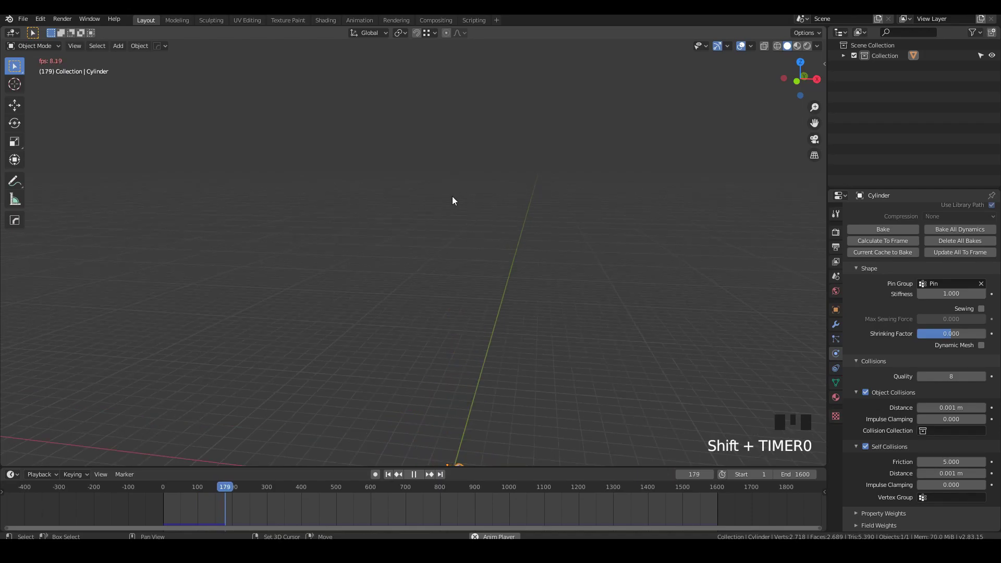
{"action": "key", "text": "space"}
{"action": "key", "text": "shift+Left"}
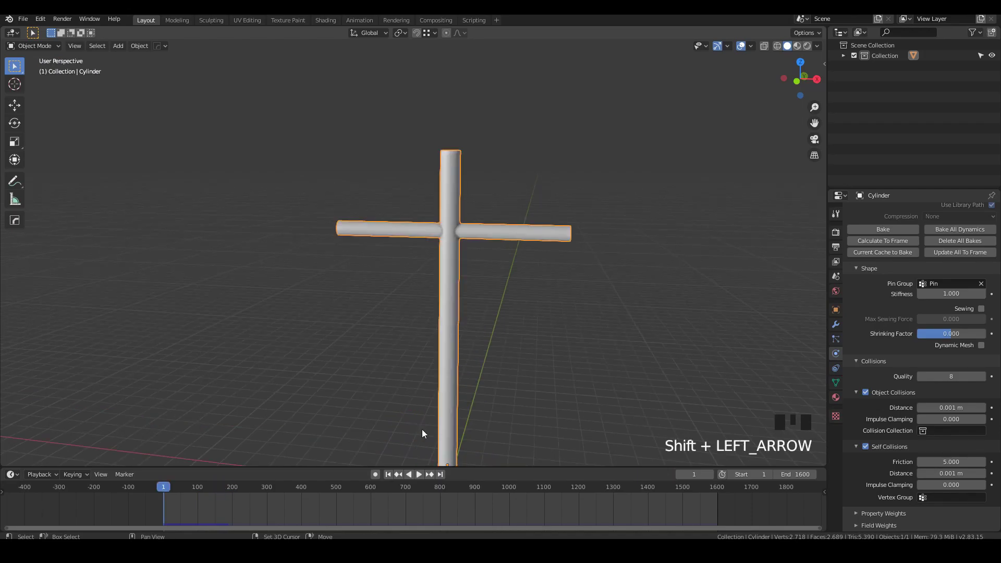
{"action": "middle_click_drag", "start_coordinate": [448, 386], "coordinate": [467, 365], "text": "shift"}
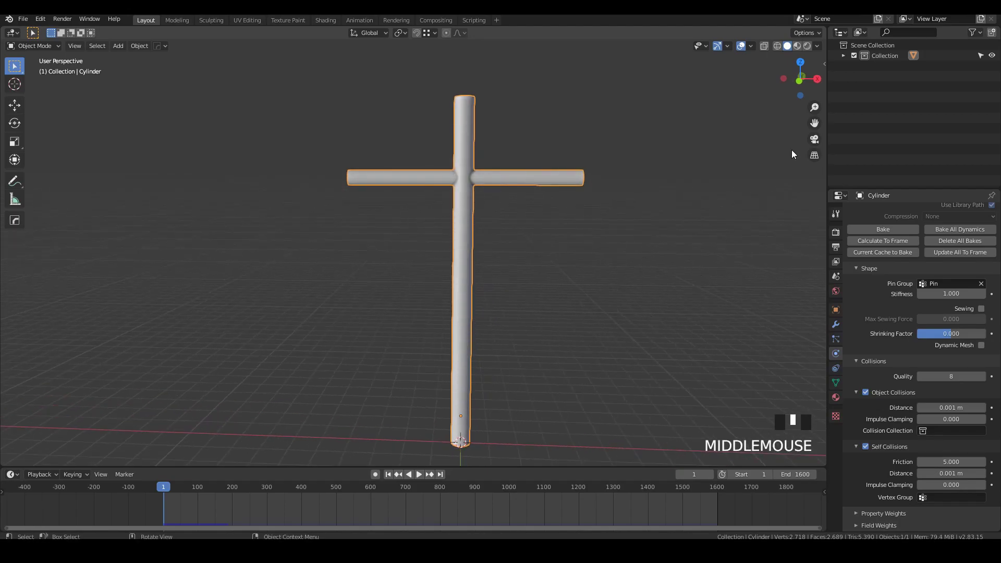
Step: Create a new collection named 'sky_dancer_forces'
{"action": "left_click", "coordinate": [992, 32]}
{"action": "double_click", "coordinate": [885, 65]}
{"action": "type", "text": "sky_dancer_forces"}
{"action": "key", "text": "Return"}
Step: Add a Wind force field at the pole's base and scale it down
{"action": "middle_click_drag", "start_coordinate": [449, 412], "coordinate": [434, 340], "text": "shift"}
{"action": "scroll", "coordinate": [443, 344], "scroll_direction": "up", "scroll_amount": 3}
{"action": "key", "text": "shift+a"}
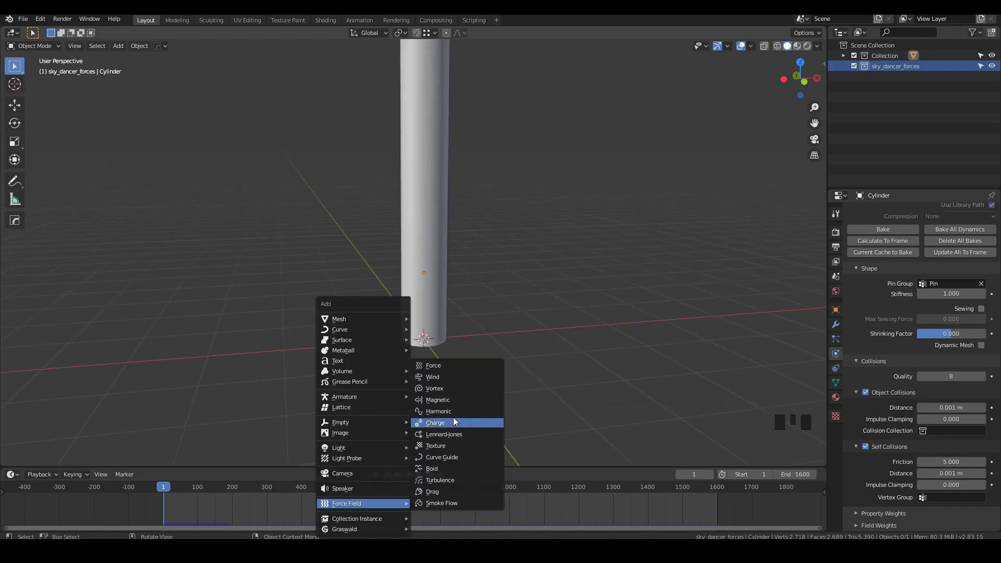
{"action": "left_click", "coordinate": [437, 373]}
{"action": "scroll", "coordinate": [437, 374], "scroll_direction": "up", "scroll_amount": 2}
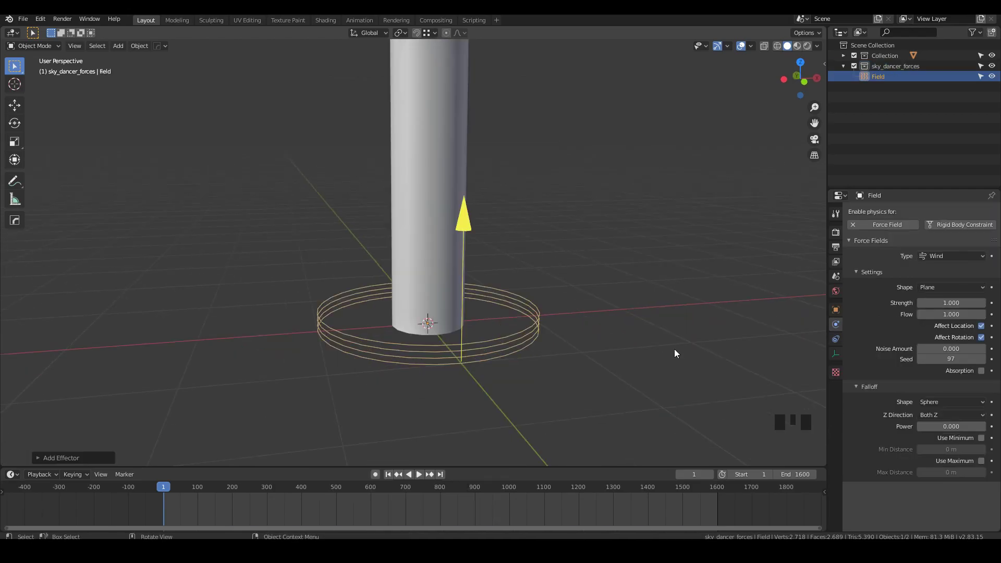
{"action": "key", "text": "s"}
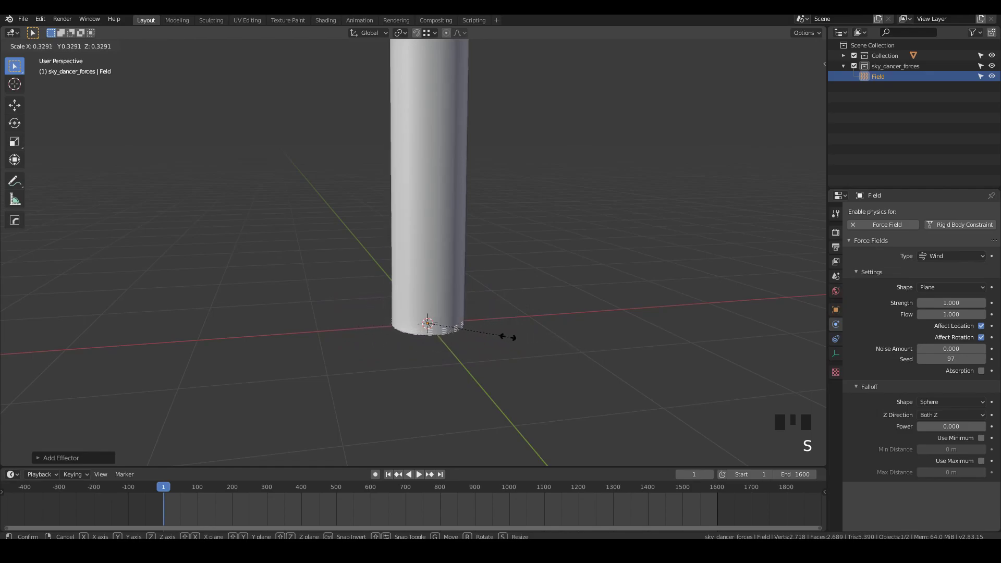
{"action": "left_click", "coordinate": [505, 337]}
{"action": "middle_click_drag", "start_coordinate": [452, 300], "coordinate": [469, 313]}
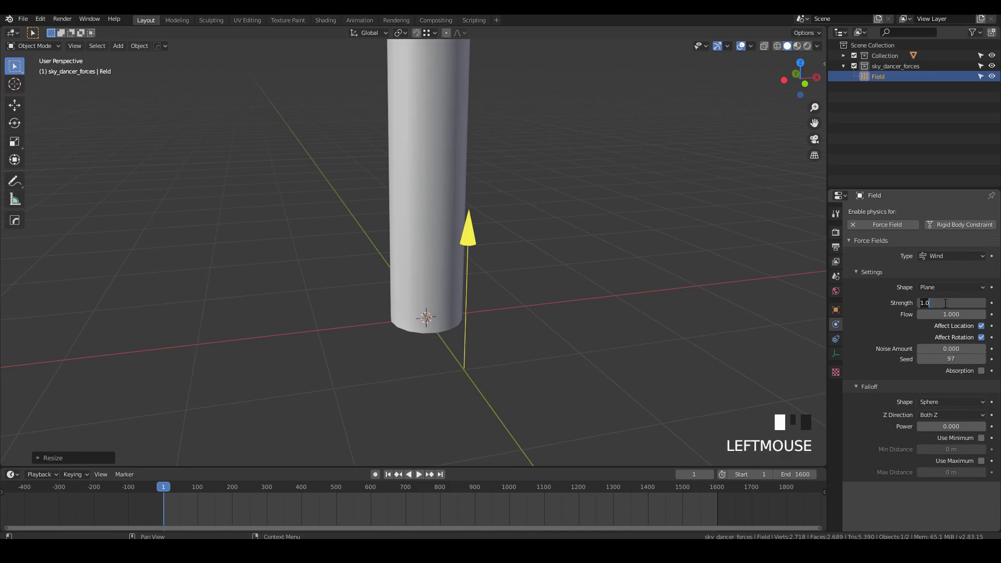
Step: Set the Wind strength to 400 and play the simulation to test it
{"action": "left_click", "coordinate": [953, 304]}
{"action": "type", "text": "400"}
{"action": "key", "text": "KP_Enter"}
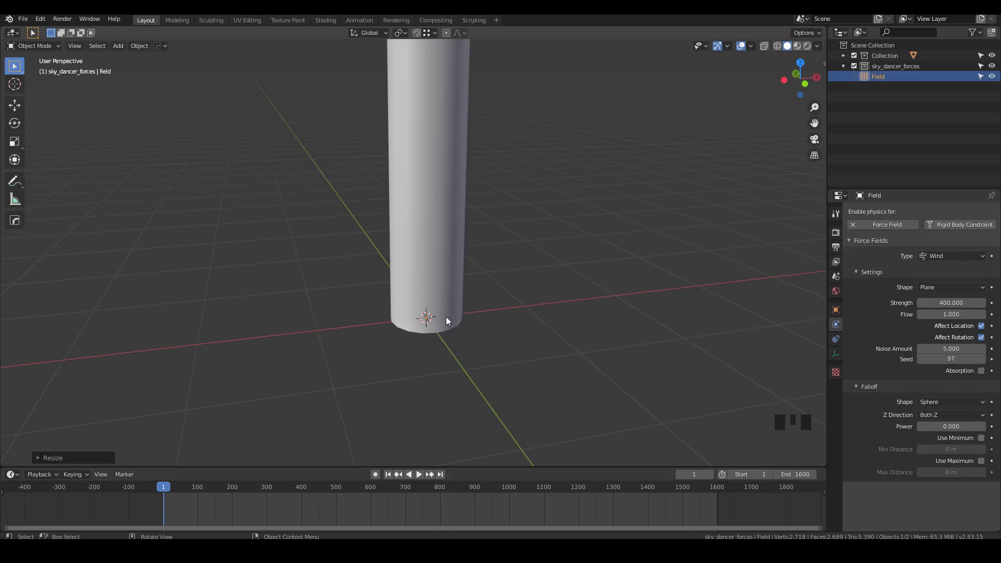
{"action": "scroll", "coordinate": [438, 345], "scroll_direction": "down", "scroll_amount": 5}
{"action": "scroll", "coordinate": [448, 233], "scroll_direction": "up", "scroll_amount": 2}
{"action": "key", "text": "space"}
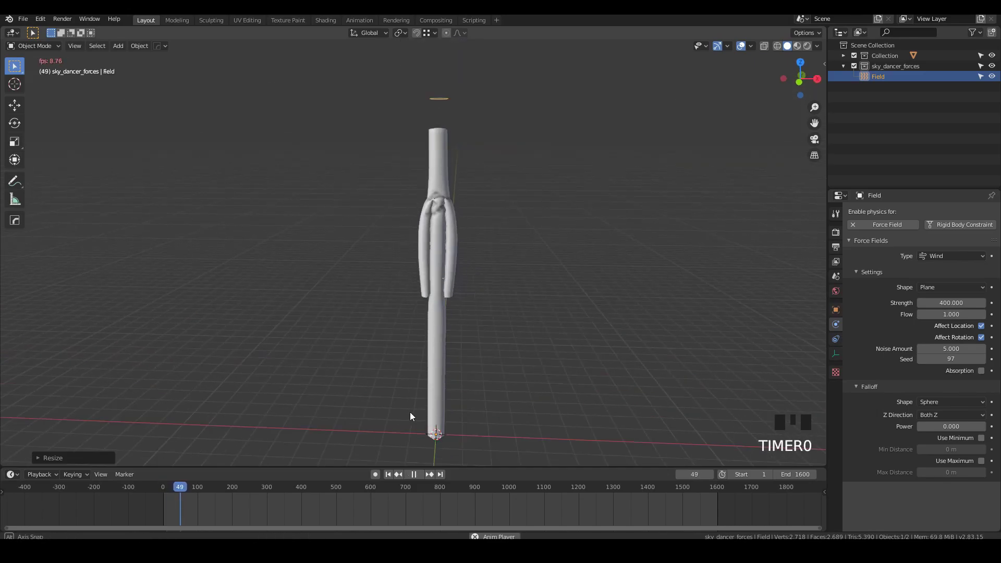
Step: Stop the test playback and raise the Wind strength to 600
{"action": "middle_click_drag", "start_coordinate": [413, 416], "coordinate": [428, 427]}
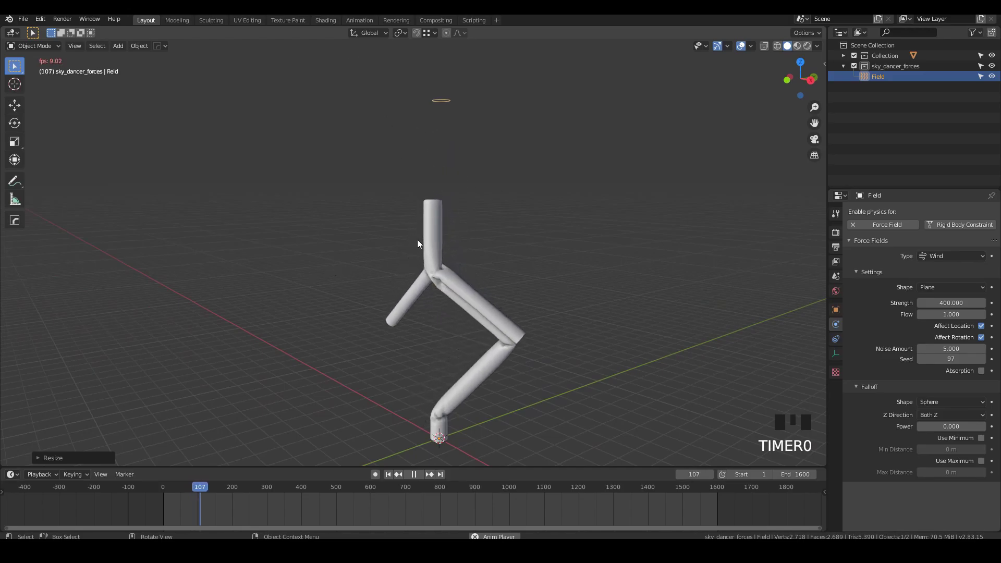
{"action": "key", "text": "Escape"}
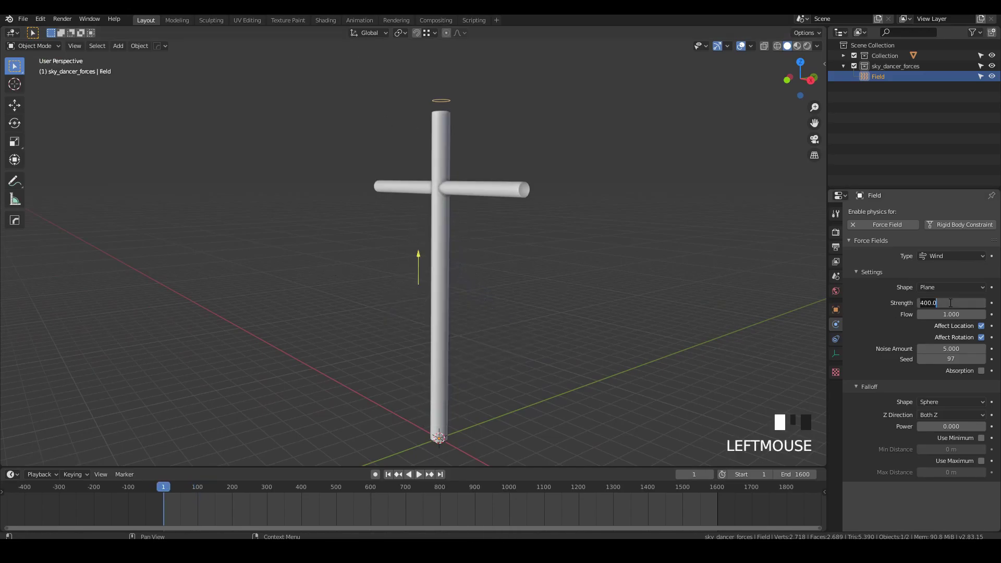
{"action": "type", "text": "600"}
{"action": "key", "text": "KP_Enter"}
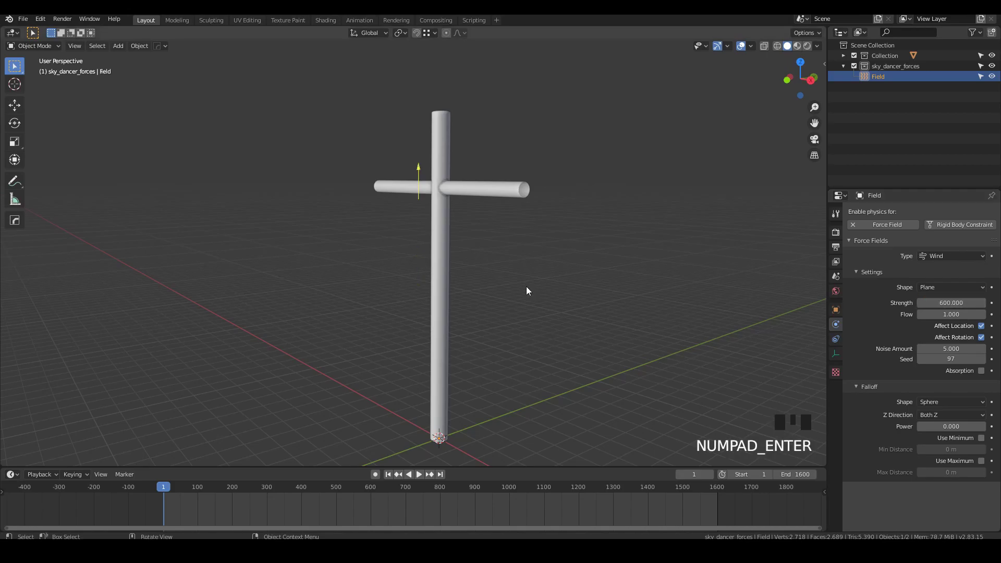
Step: Replay the simulation with the stronger wind, then stop and rewind to frame 1
{"action": "key", "text": "space"}
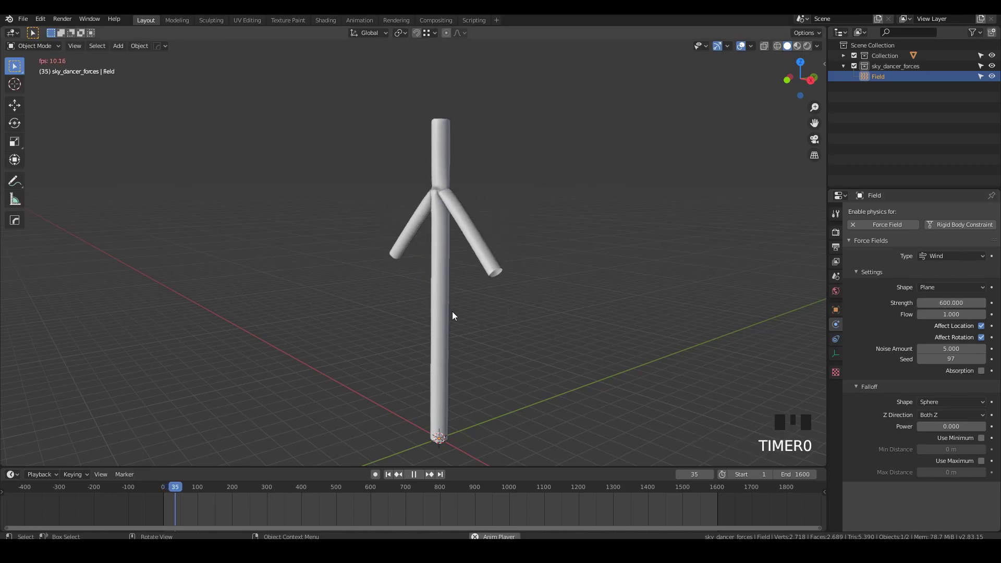
{"action": "middle_click_drag", "start_coordinate": [427, 307], "coordinate": [495, 304]}
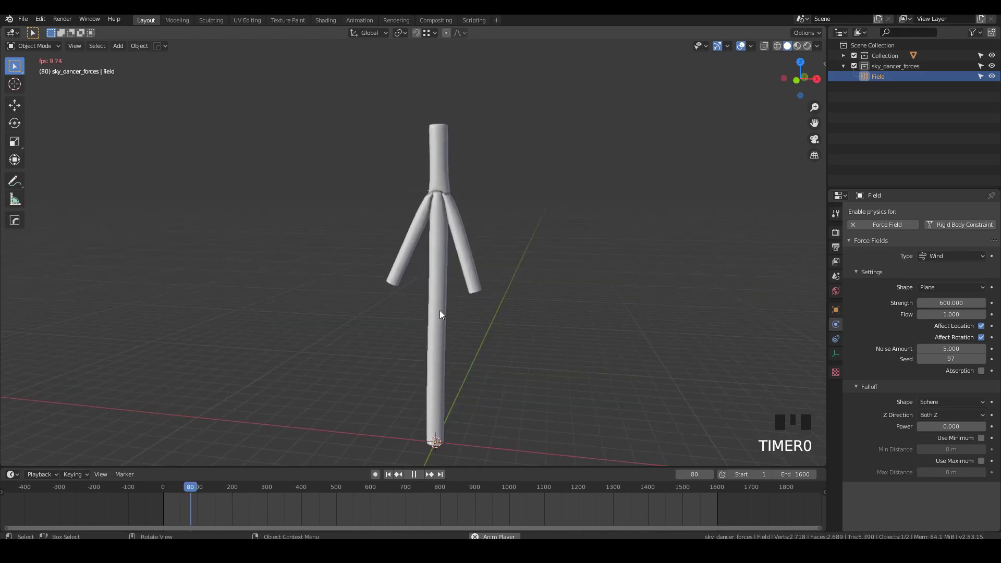
{"action": "mouse_move", "coordinate": [431, 309]}
{"action": "middle_mouse_down"}
{"action": "mouse_move", "coordinate": [446, 314]}
{"action": "mouse_move", "coordinate": [436, 320]}
{"action": "middle_mouse_up"}
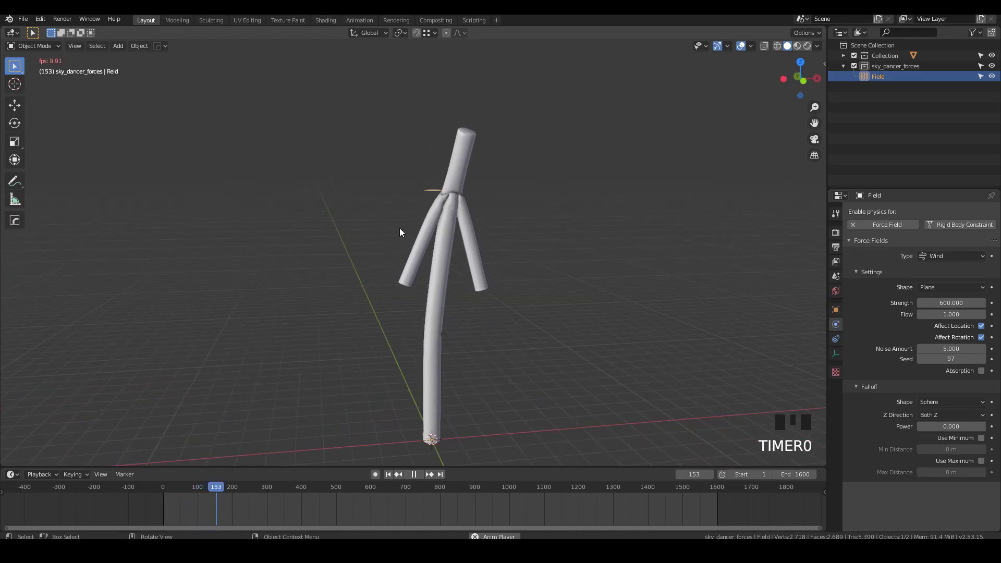
{"action": "key", "text": "Escape"}
{"action": "left_click", "coordinate": [444, 362]}
Step: Add a Harmonic force field and move it beside the pole
{"action": "key", "text": "shift+a"}
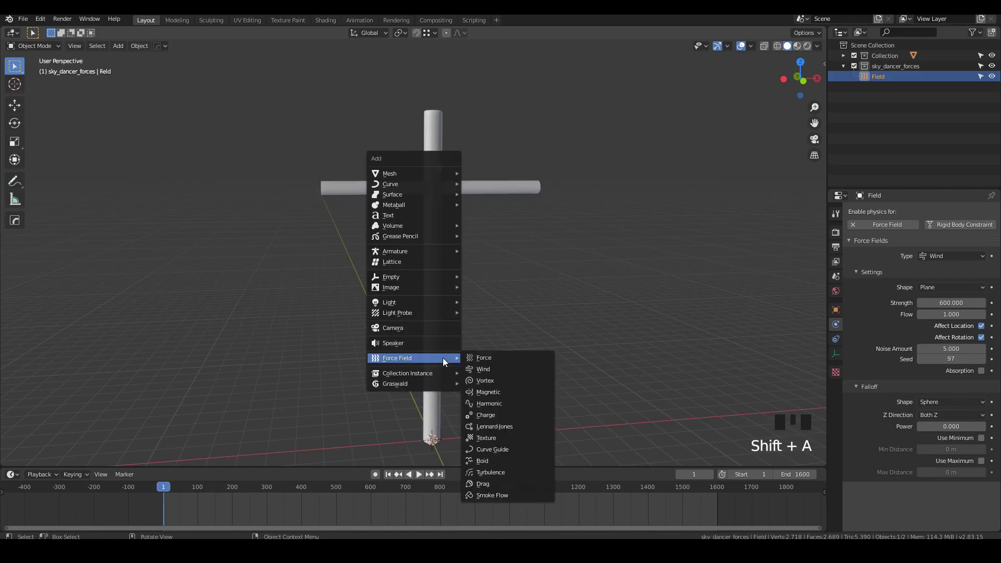
{"action": "left_click", "coordinate": [505, 404]}
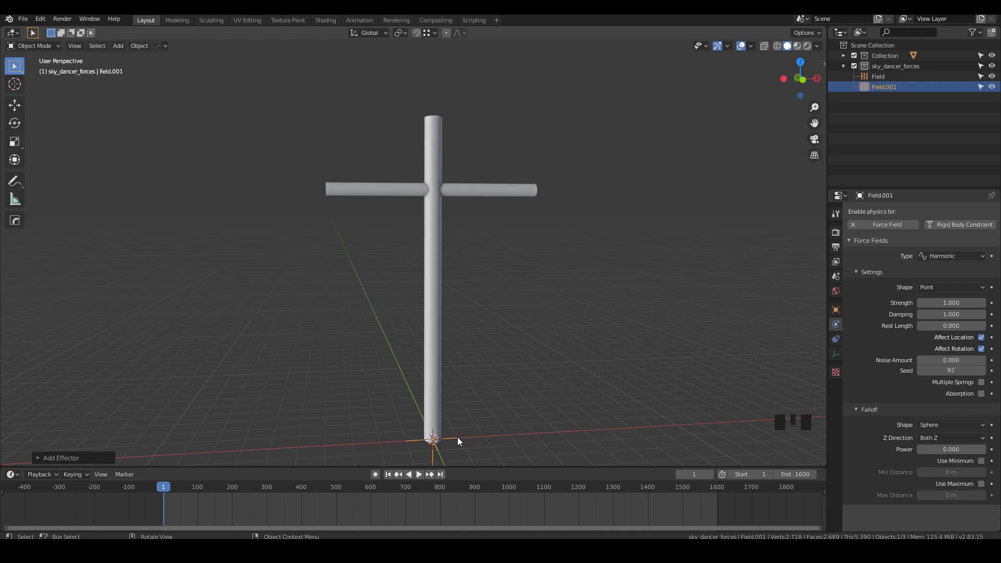
{"action": "key", "text": "g"}
{"action": "left_click", "coordinate": [455, 347]}
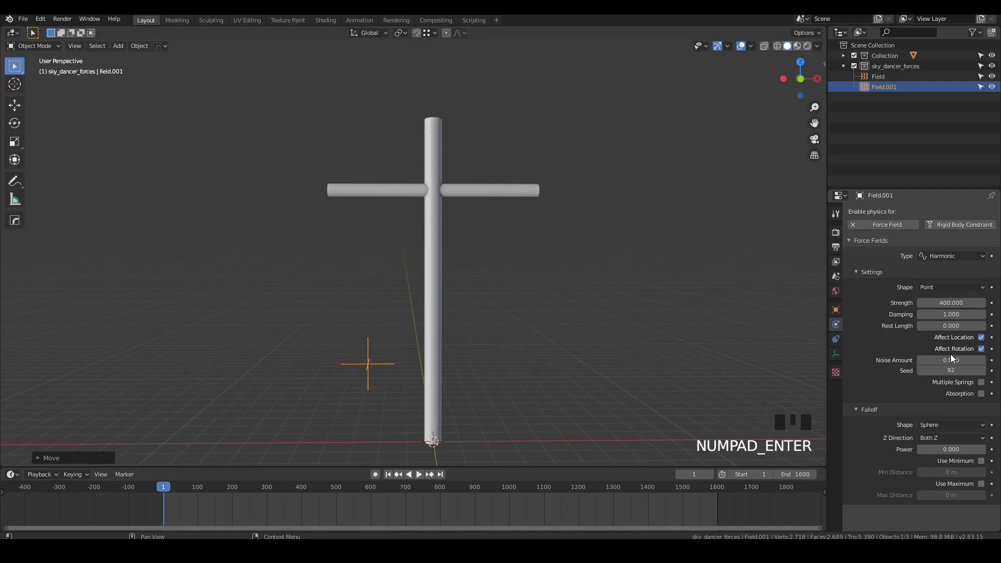
Step: Set the Harmonic field's noise amount to 5, raise it, and play both fields
{"action": "type", "text": "5"}
{"action": "key", "text": "Return"}
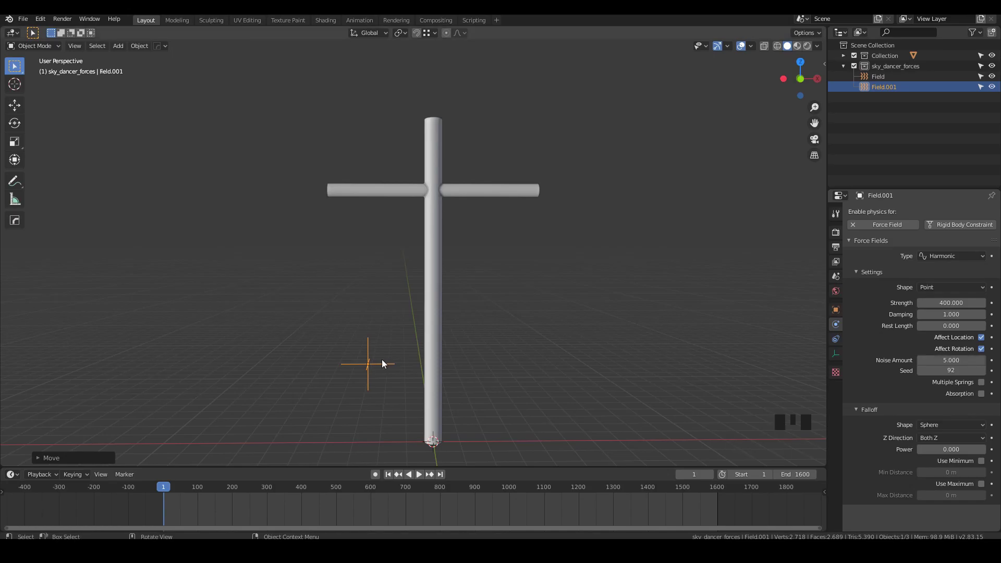
{"action": "key", "text": "g"}
{"action": "left_click", "coordinate": [387, 317]}
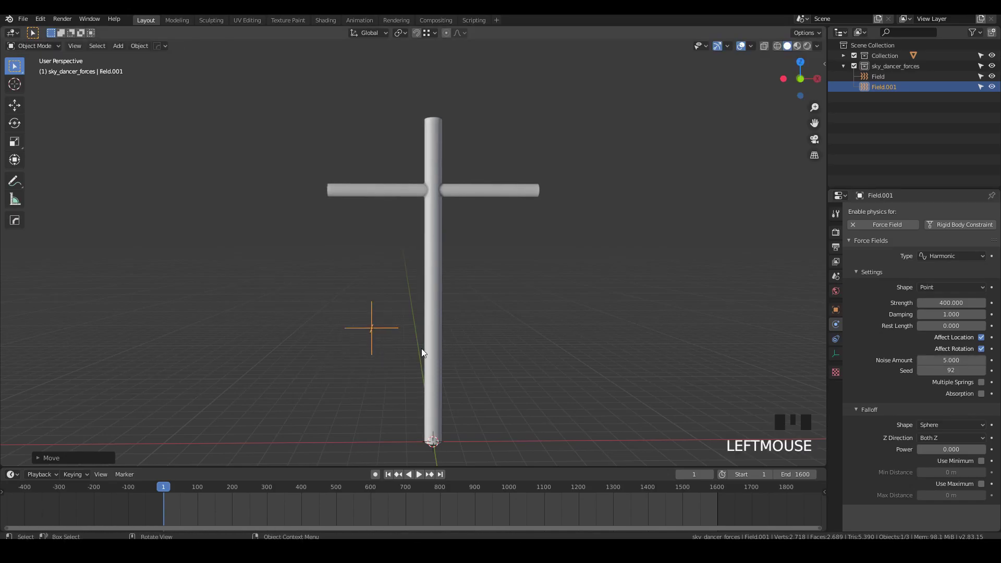
{"action": "middle_click", "coordinate": [422, 348]}
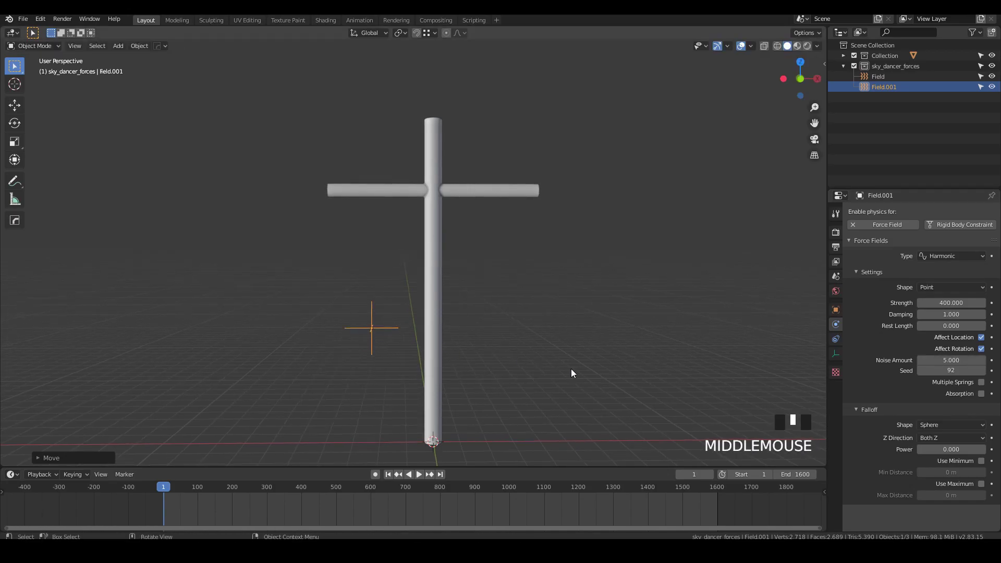
{"action": "key", "text": "space"}
Step: Place the Harmonic field above and left of the pole's top, then replay
{"action": "key", "text": "g"}
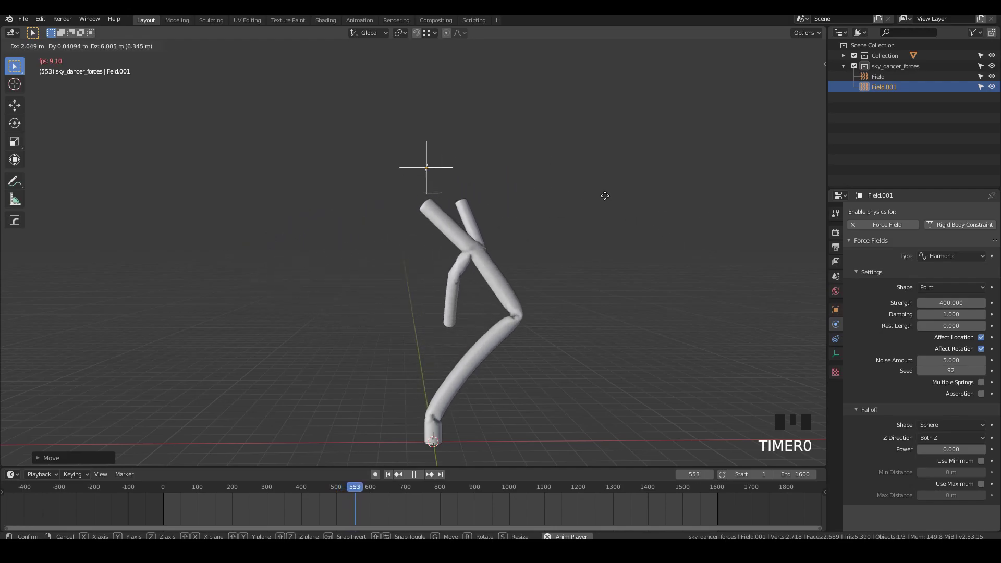
{"action": "key", "text": "Escape"}
{"action": "key", "text": "Escape"}
{"action": "middle_click_drag", "start_coordinate": [422, 387], "coordinate": [428, 385]}
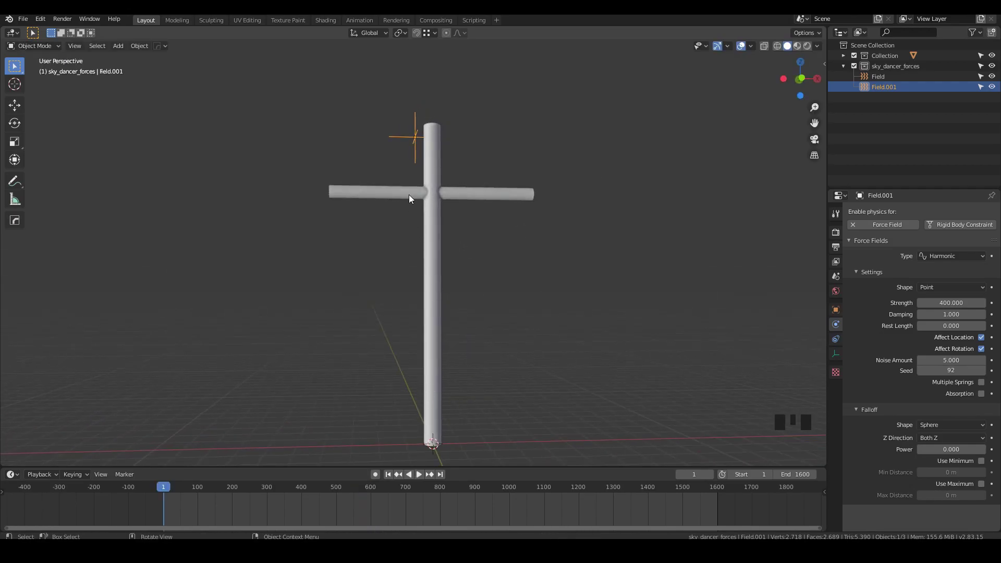
{"action": "key", "text": "g"}
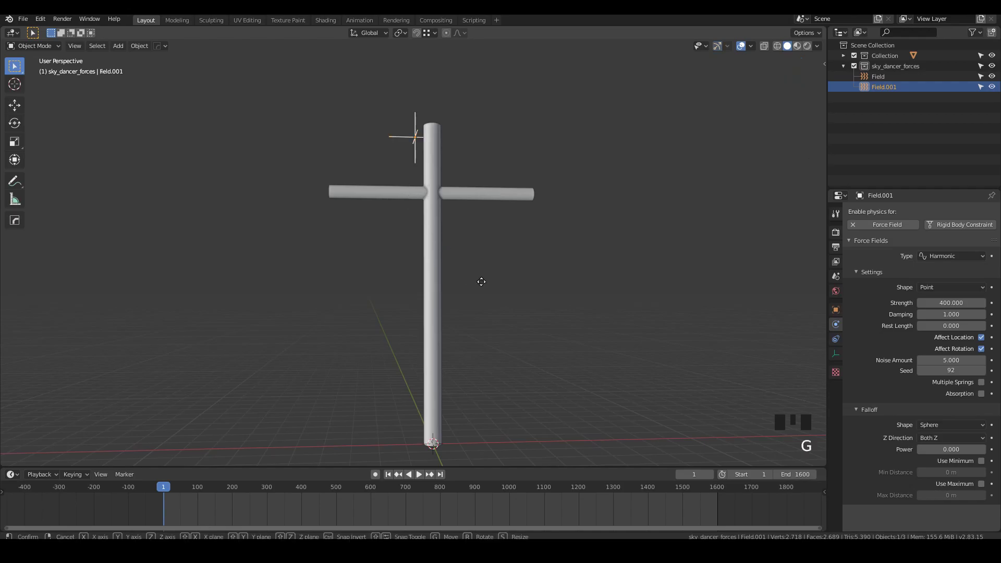
{"action": "left_click", "coordinate": [465, 286]}
{"action": "key", "text": "alt+a"}
Step: Cancel a live move of the field, rewind to frame 1, and restart playback
{"action": "key", "text": "g"}
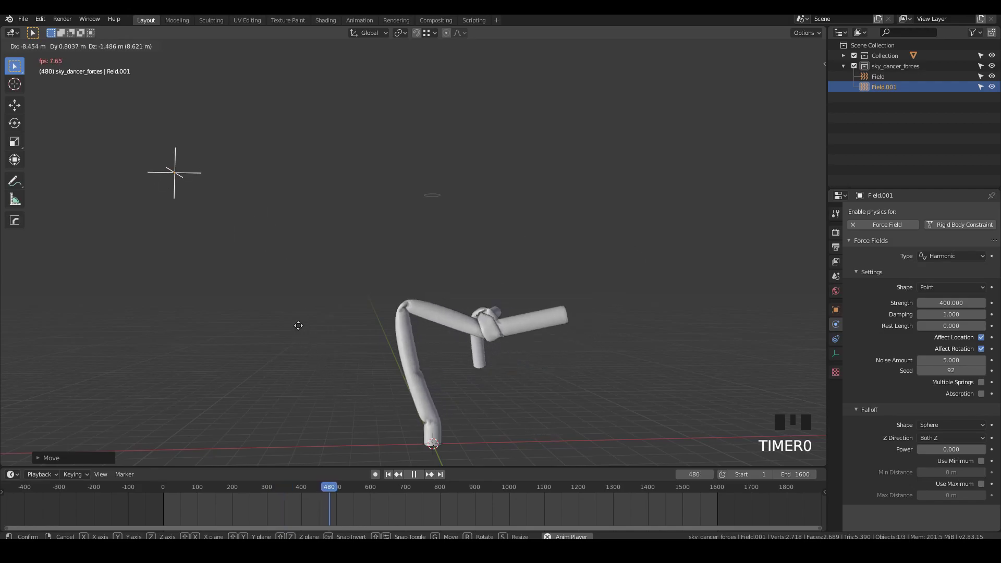
{"action": "key", "text": "Escape"}
{"action": "key", "text": "space"}
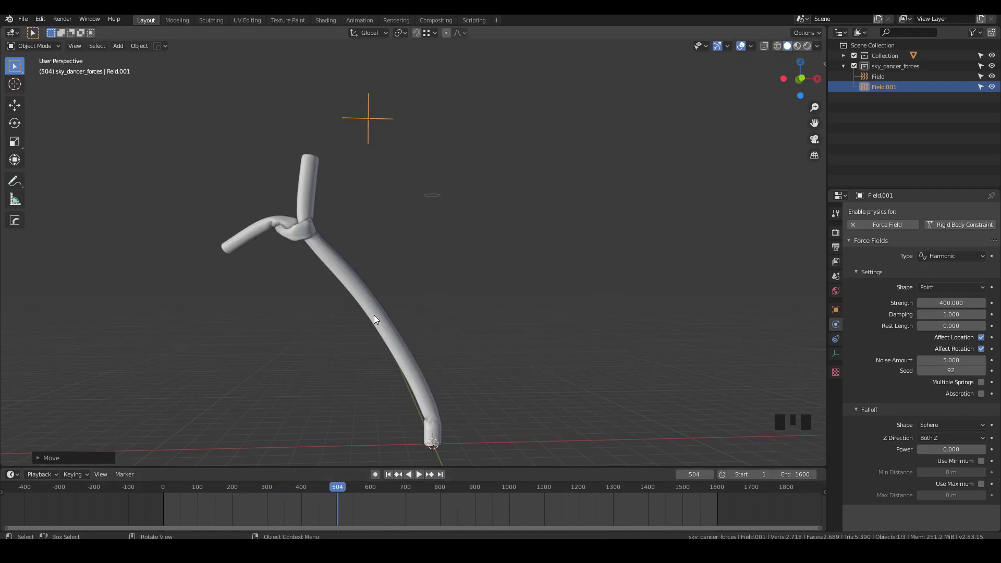
{"action": "key", "text": "shift+Left"}
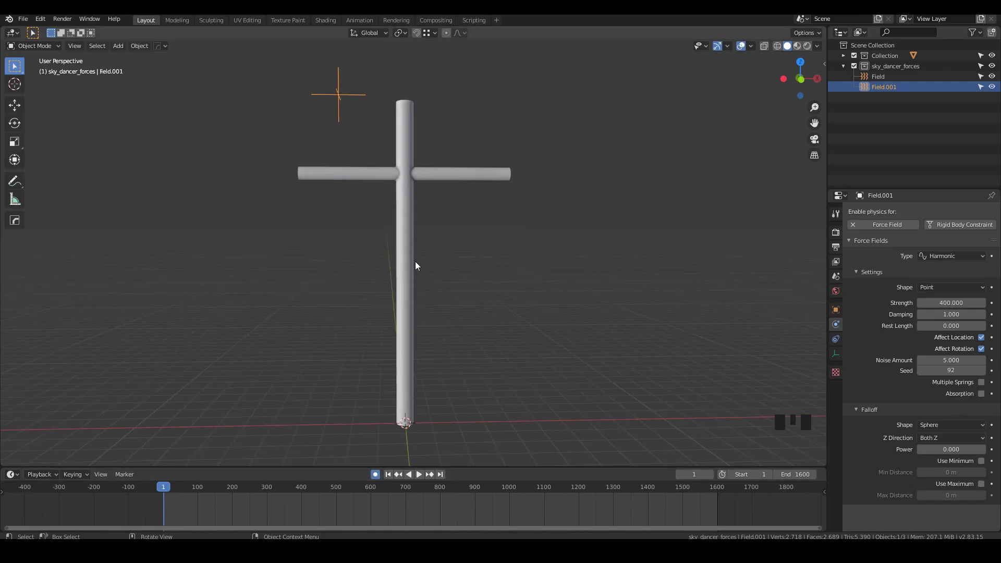
{"action": "key", "text": "space"}
Step: Keyframe the Harmonic field's wandering motion, turn Auto Keying off, and replay from frame 1
{"action": "key", "text": "g"}
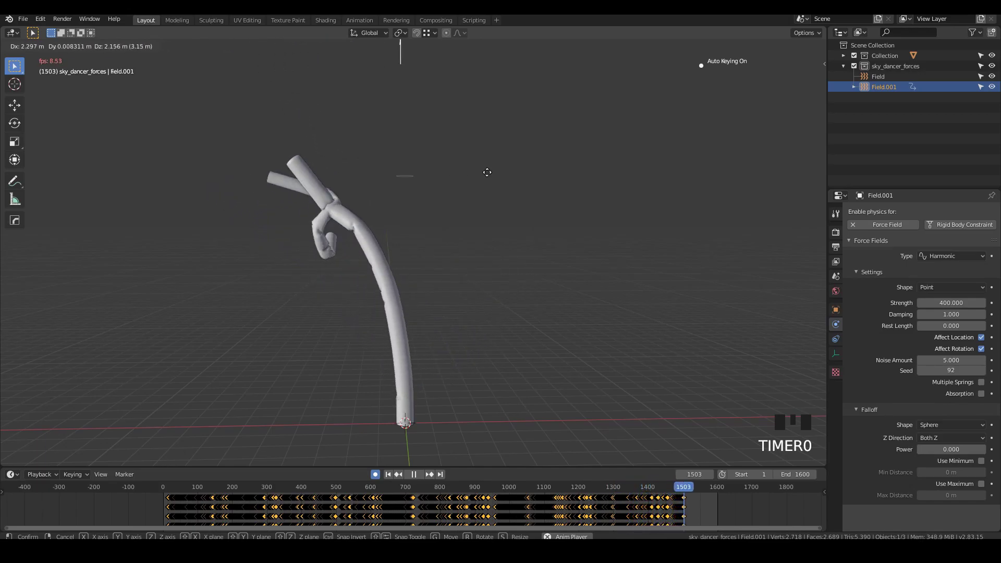
{"action": "left_click", "coordinate": [441, 244]}
{"action": "middle_click_drag", "start_coordinate": [441, 244], "coordinate": [269, 311]}
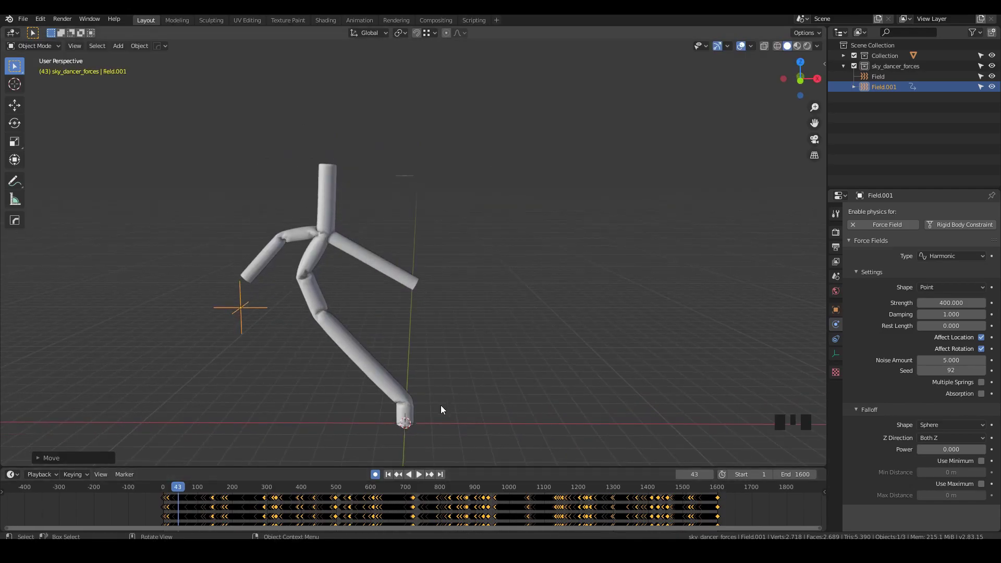
{"action": "left_click", "coordinate": [375, 474]}
{"action": "key", "text": "shift+Left"}
{"action": "key", "text": "space"}
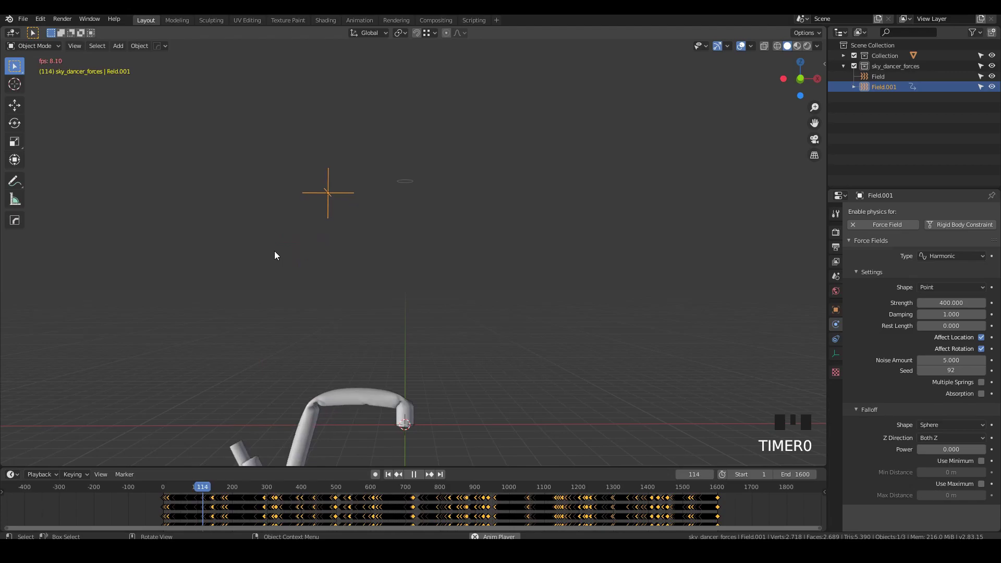
{"action": "key", "text": "space"}
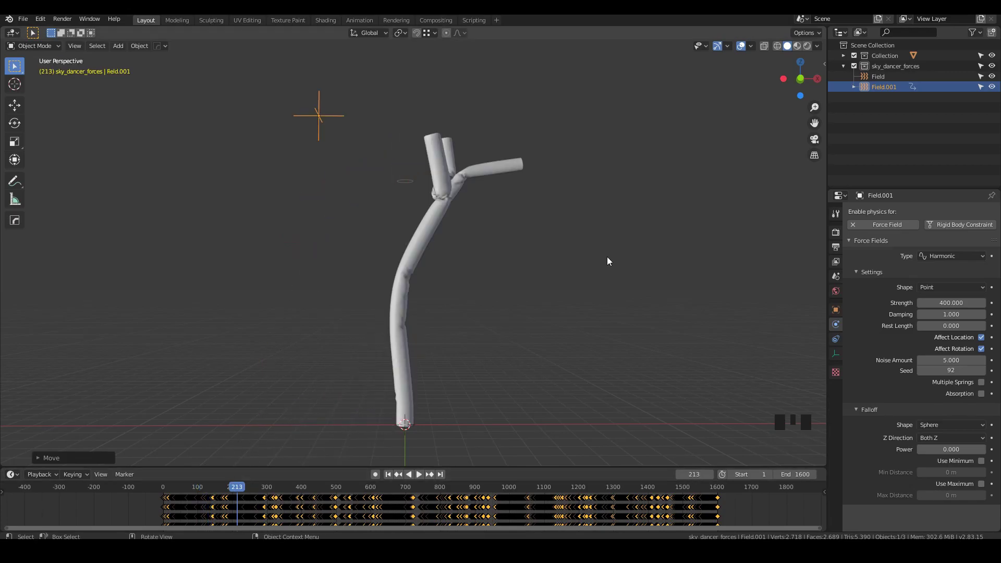
Step: Select the cloth cylinder and set its cloth collision quality to 16
{"action": "left_click", "coordinate": [430, 233]}
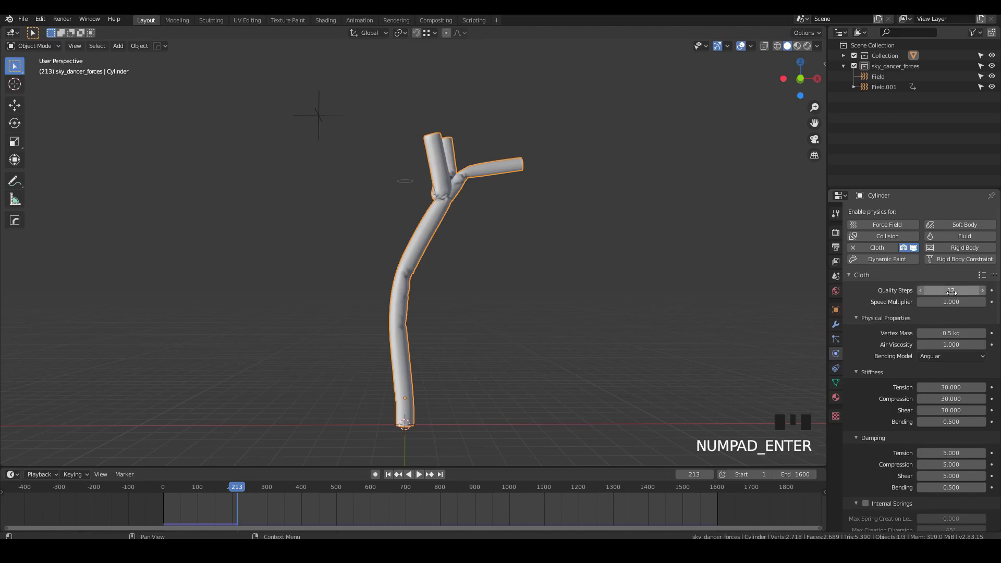
{"action": "middle_click_drag", "start_coordinate": [952, 292], "coordinate": [920, 362]}
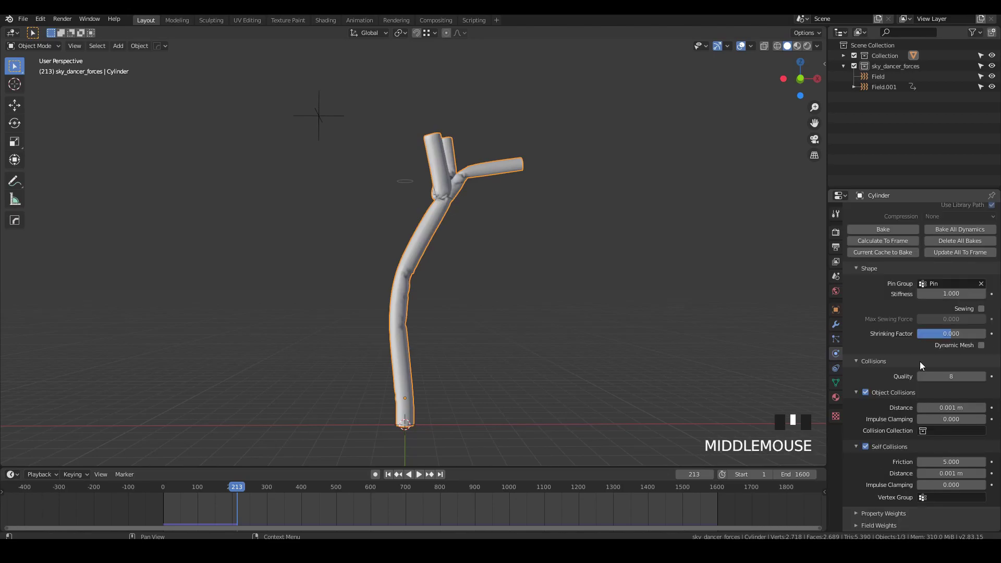
{"action": "left_click", "coordinate": [953, 376]}
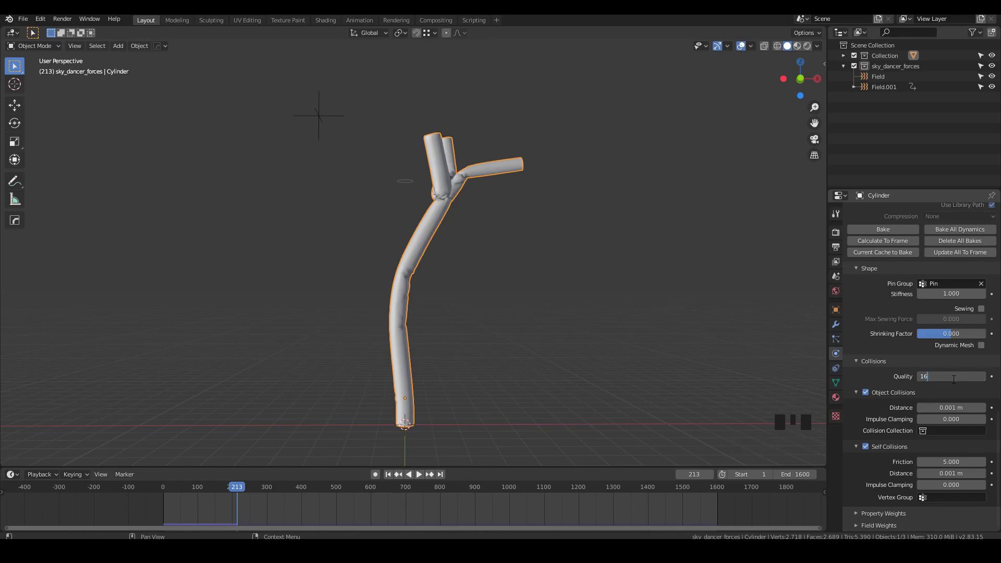
{"action": "middle_click_drag", "start_coordinate": [882, 289], "coordinate": [880, 411]}
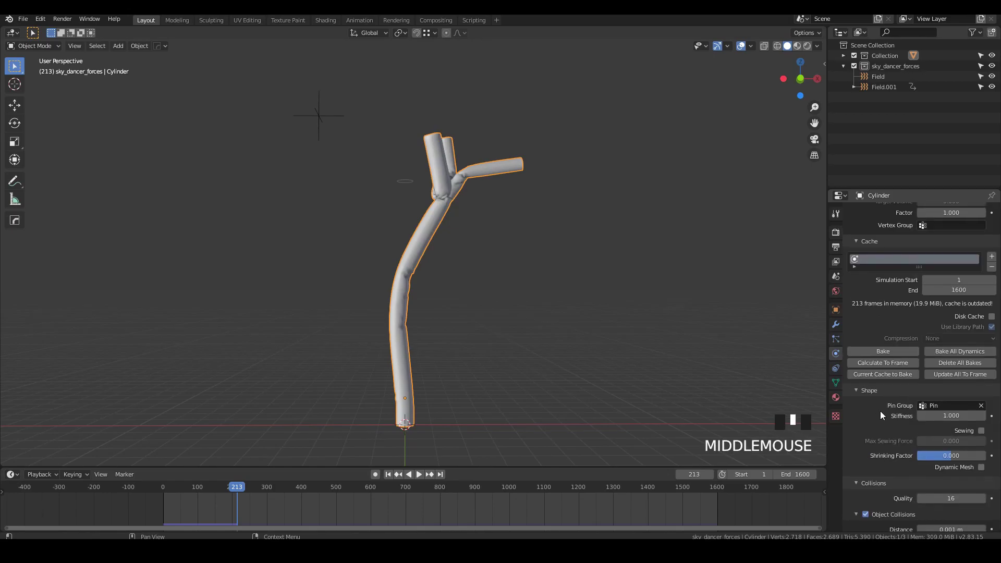
Step: Bake the cloth simulation for all 1,600 frames
{"action": "left_click", "coordinate": [889, 348]}
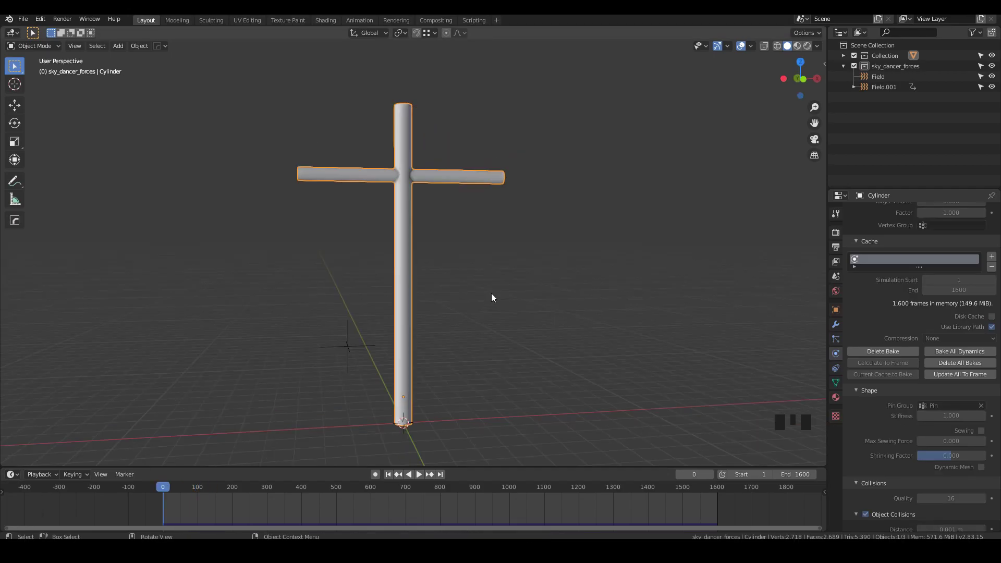
{"action": "middle_click_drag", "start_coordinate": [419, 321], "coordinate": [430, 399]}
Step: Play the baked cloth animation and scrub back to an earlier frame
{"action": "key", "text": "space"}
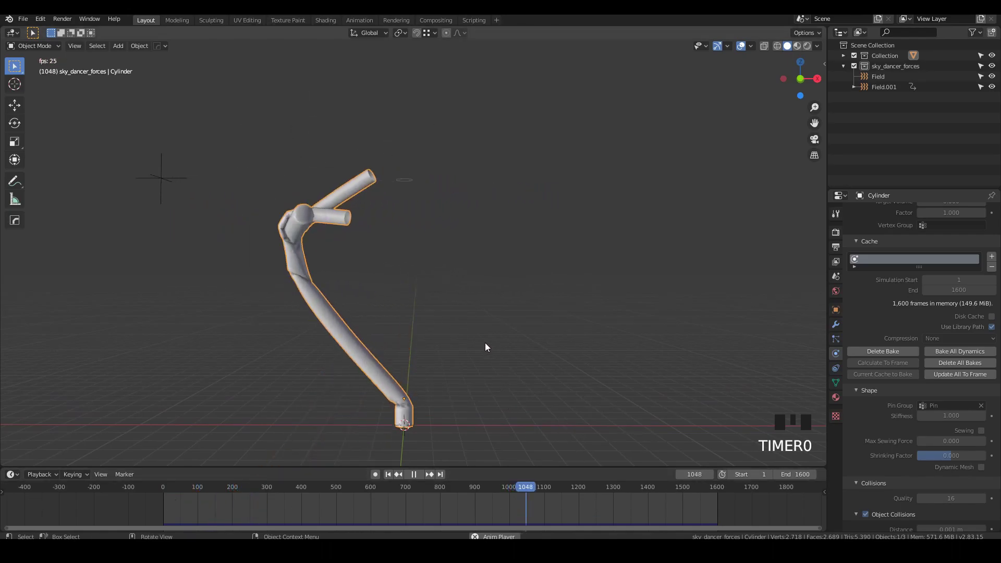
{"action": "left_click_drag", "start_coordinate": [584, 489], "coordinate": [462, 493]}
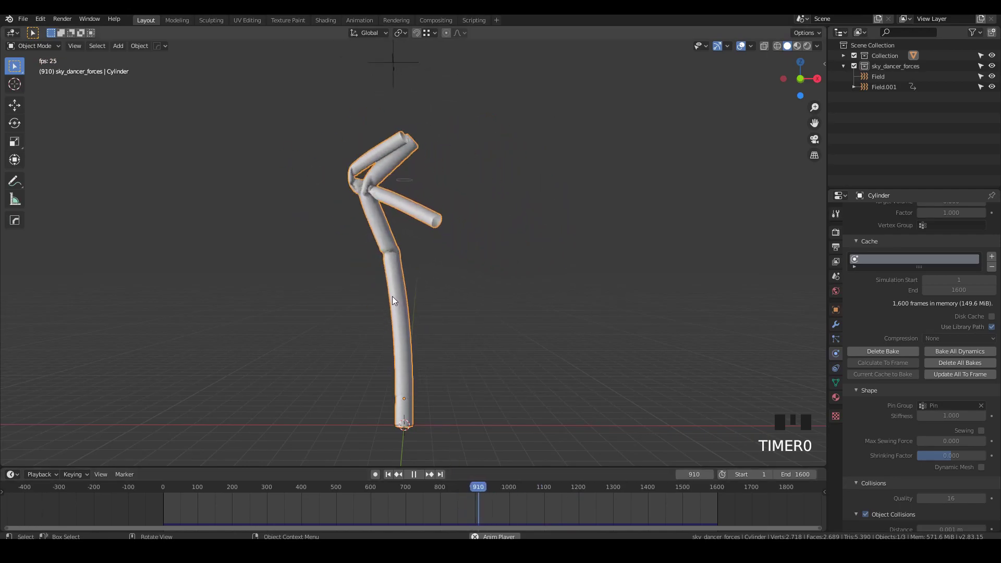
{"action": "scroll", "coordinate": [392, 301], "scroll_direction": "up", "scroll_amount": 3}
Step: Switch viewport lighting to MatCap with the orange matcap
{"action": "left_click", "coordinate": [818, 46]}
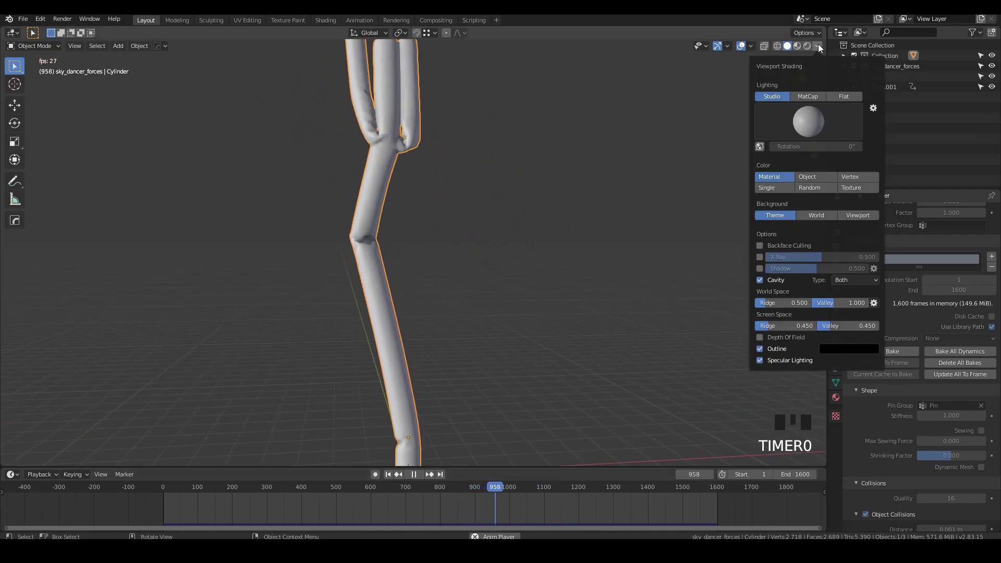
{"action": "left_click", "coordinate": [815, 96]}
{"action": "left_click", "coordinate": [818, 117]}
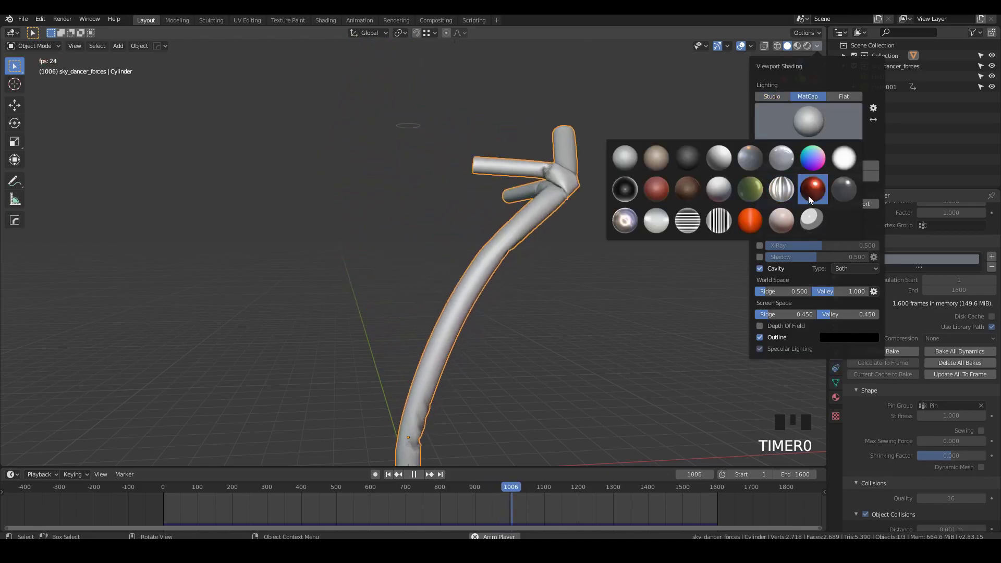
{"action": "left_click", "coordinate": [751, 220]}
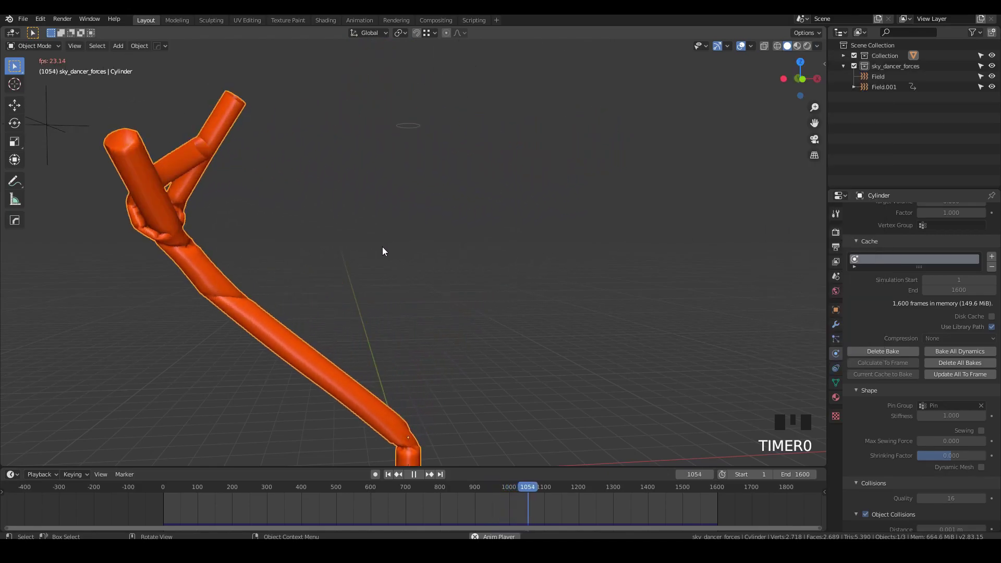
{"action": "middle_click_drag", "start_coordinate": [383, 252], "coordinate": [325, 285]}
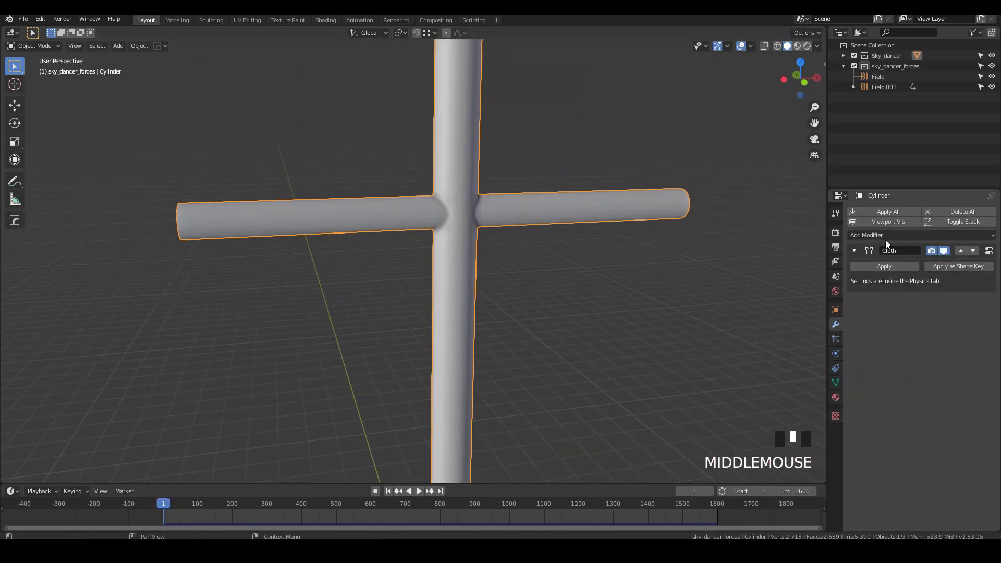
Step: Add a Subdivision Surface modifier after Cloth, untick Optimal Display, render level 1
{"action": "left_click", "coordinate": [884, 236]}
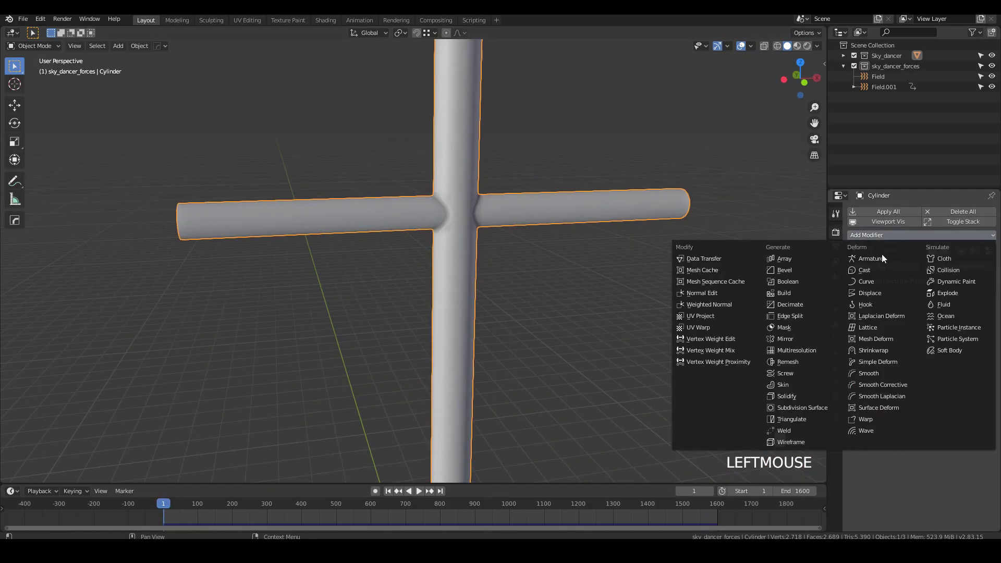
{"action": "left_click", "coordinate": [814, 406]}
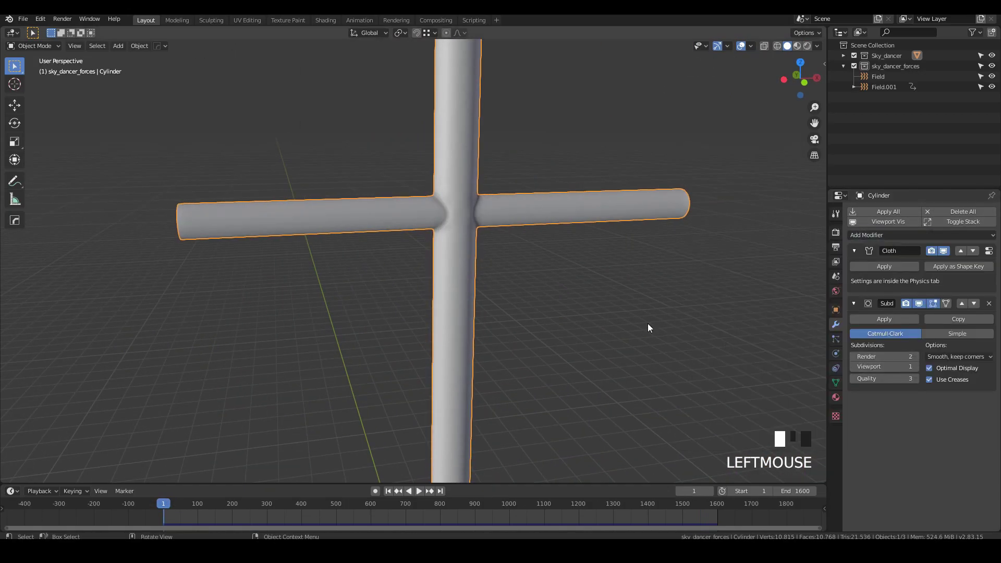
{"action": "key", "text": "z"}
{"action": "middle_click_drag", "start_coordinate": [461, 188], "coordinate": [460, 156], "text": "ctrl"}
{"action": "left_click", "coordinate": [950, 367]}
{"action": "left_click", "coordinate": [853, 356]}
{"action": "middle_click_drag", "start_coordinate": [495, 273], "coordinate": [446, 349], "text": "ctrl"}
{"action": "key", "text": "shift+z"}
Step: Test the subdivided cloth in playback, rewind to frame 1, and split the 3D view in two
{"action": "key", "text": "space"}
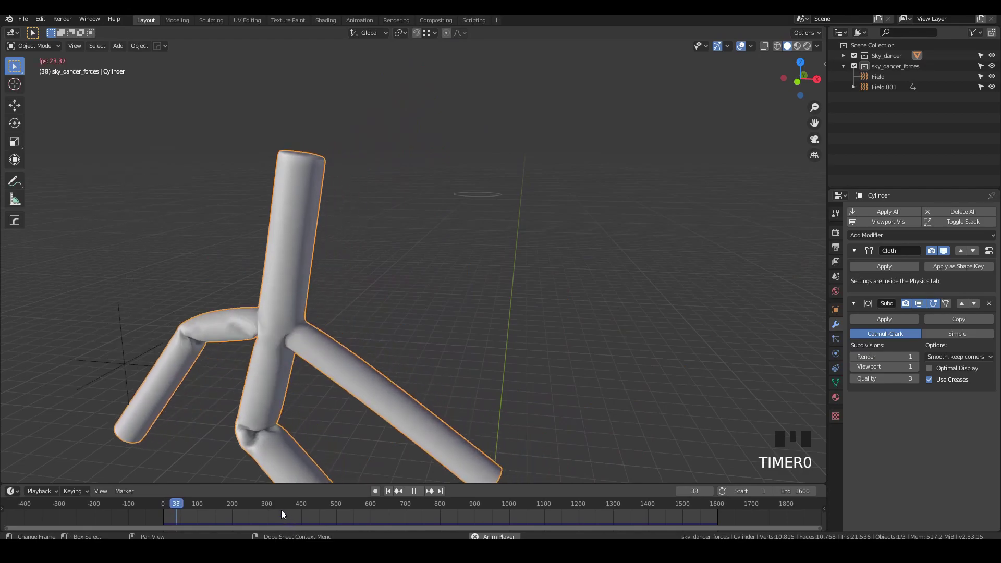
{"action": "key", "text": "space"}
{"action": "middle_click_drag", "start_coordinate": [135, 414], "coordinate": [286, 402]}
{"action": "left_click", "coordinate": [919, 303]}
{"action": "left_click", "coordinate": [920, 304]}
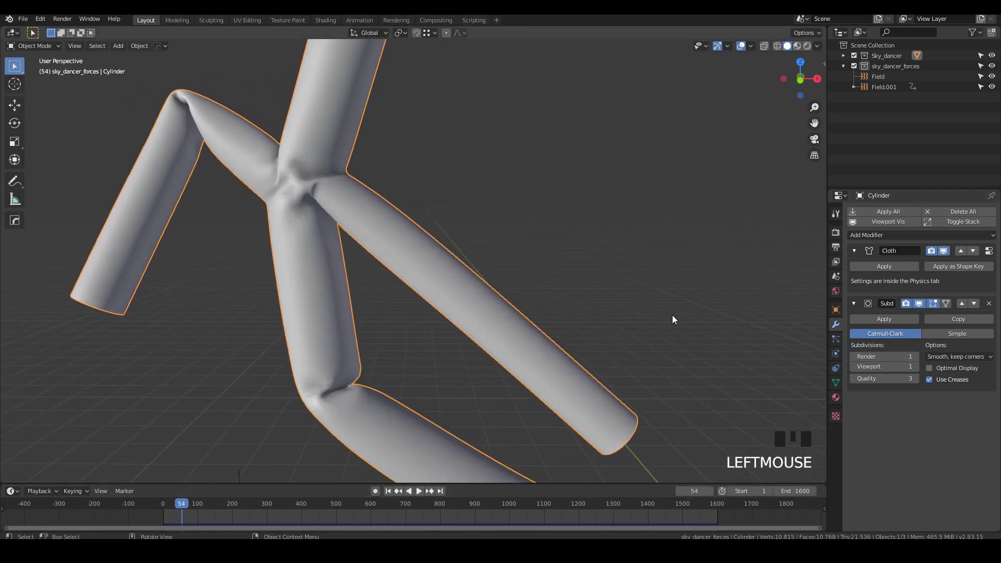
{"action": "scroll", "coordinate": [358, 327], "scroll_direction": "down", "scroll_amount": 5}
{"action": "key", "text": "space"}
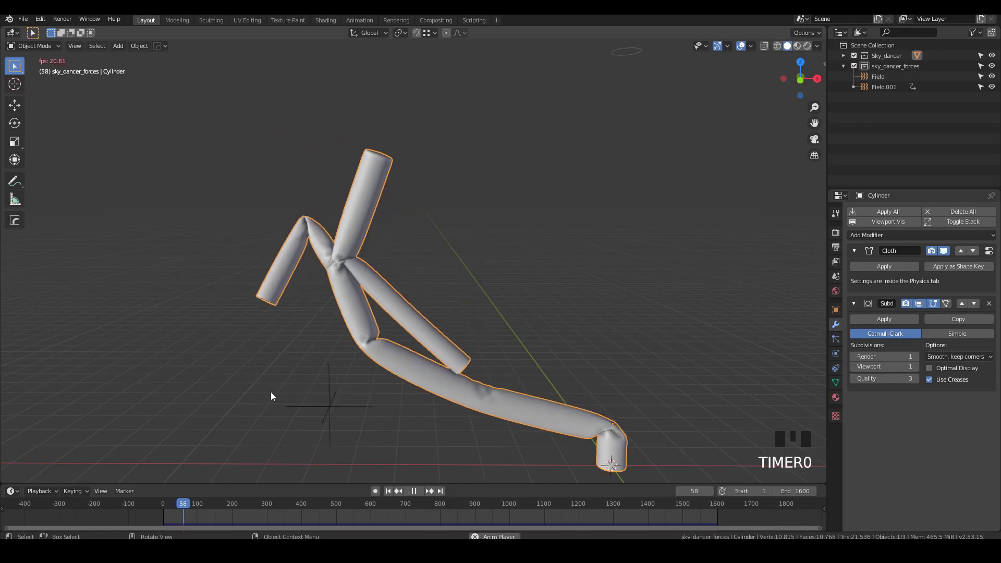
{"action": "left_click", "coordinate": [388, 491]}
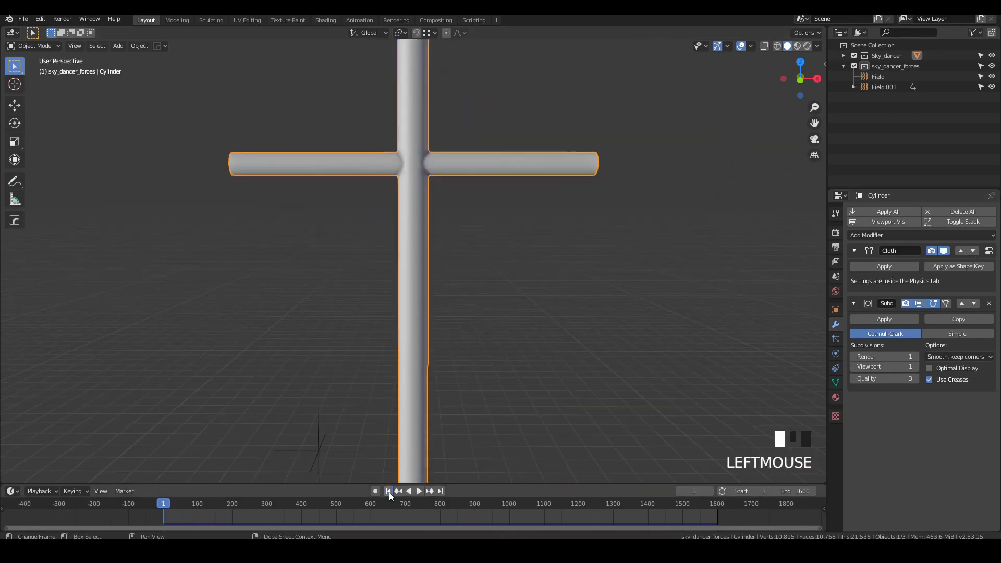
{"action": "middle_click_drag", "start_coordinate": [431, 205], "coordinate": [456, 259], "text": "shift"}
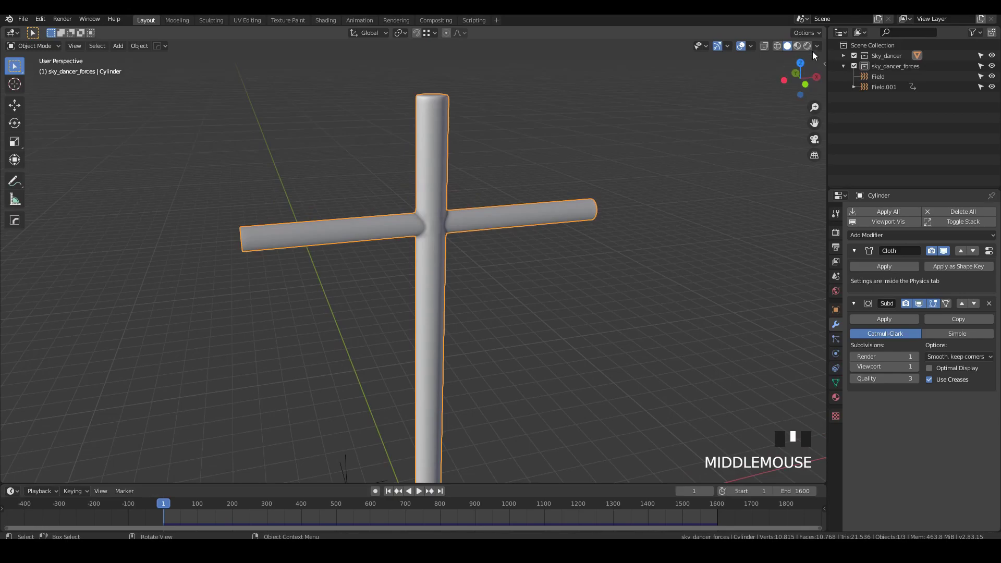
{"action": "left_click_drag", "start_coordinate": [822, 30], "coordinate": [474, 101]}
Step: Turn the right area into an Image Editor and enter edge-select Edit Mode on the cylinder
{"action": "left_click", "coordinate": [491, 33]}
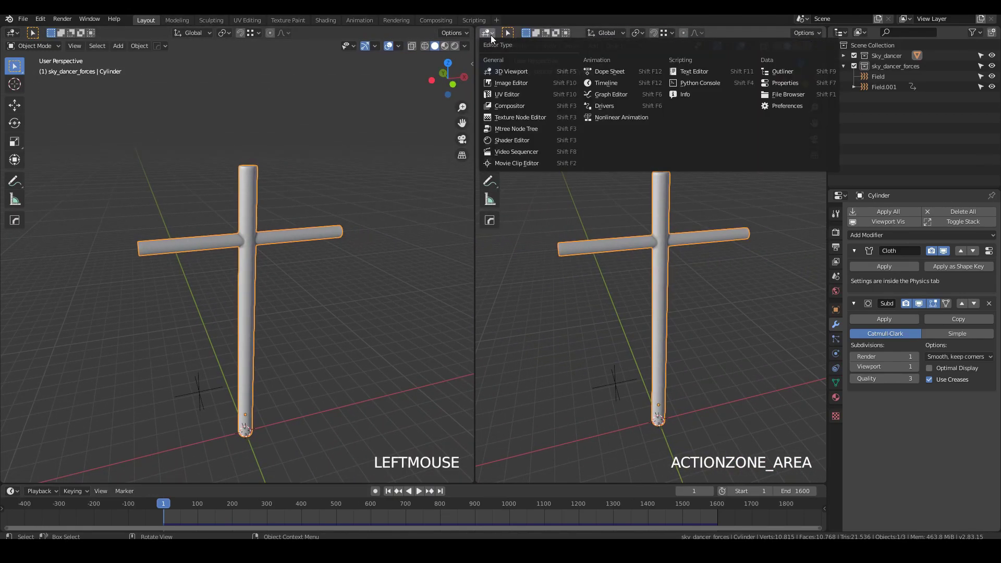
{"action": "left_click", "coordinate": [508, 83]}
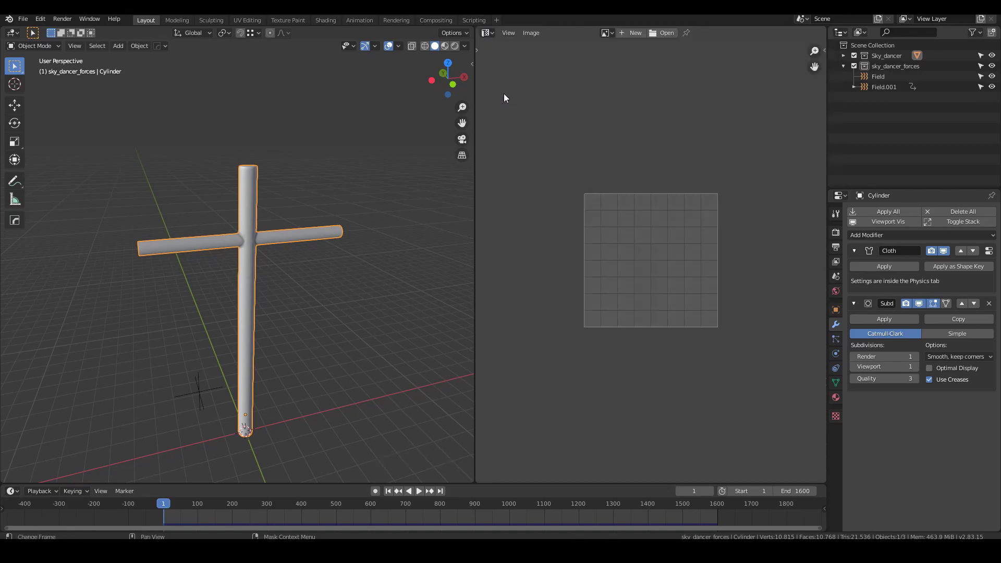
{"action": "key", "text": "Tab"}
{"action": "key", "text": "2"}
{"action": "scroll", "coordinate": [245, 252], "scroll_direction": "up", "scroll_amount": 8}
{"action": "middle_click_drag", "start_coordinate": [239, 242], "coordinate": [243, 242]}
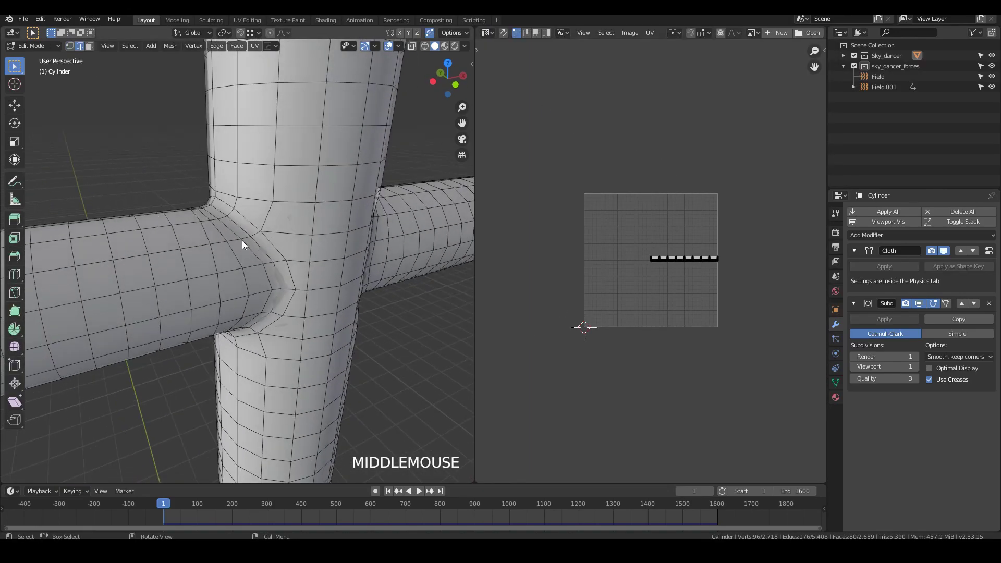
Step: Select the edge ring at the tube junction and the cylinder's top edge loop
{"action": "left_click", "coordinate": [238, 231], "text": "alt"}
{"action": "middle_click_drag", "start_coordinate": [315, 224], "coordinate": [289, 274], "text": "shift"}
{"action": "scroll", "coordinate": [292, 286], "scroll_direction": "down", "scroll_amount": 3}
{"action": "scroll", "coordinate": [251, 197], "scroll_direction": "up", "scroll_amount": 5}
{"action": "left_click", "coordinate": [276, 148], "text": "alt+shift"}
{"action": "scroll", "coordinate": [252, 302], "scroll_direction": "down", "scroll_amount": 4}
{"action": "middle_click_drag", "start_coordinate": [252, 302], "coordinate": [219, 289]}
{"action": "scroll", "coordinate": [247, 218], "scroll_direction": "up", "scroll_amount": 5}
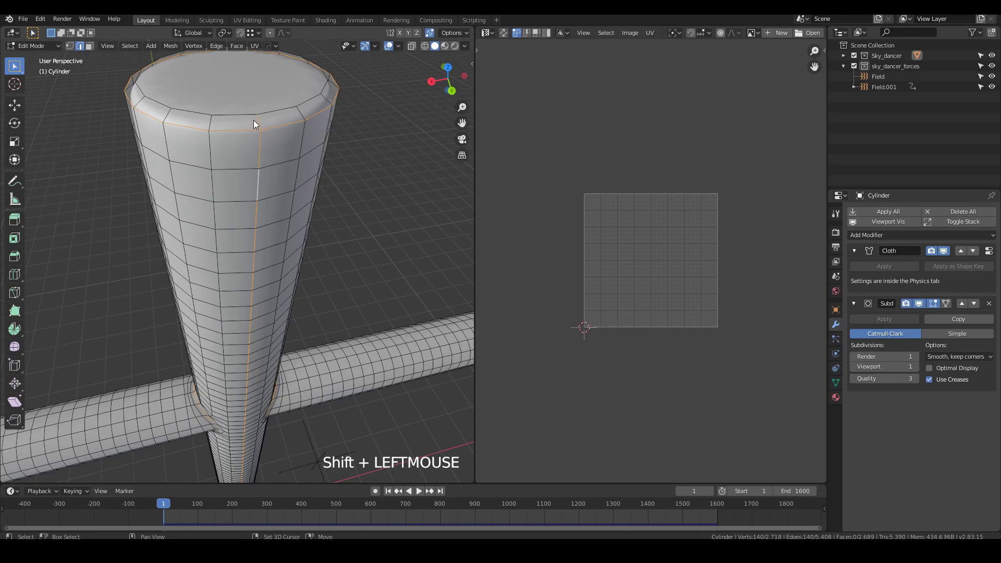
{"action": "scroll", "coordinate": [274, 161], "scroll_direction": "down", "scroll_amount": 4}
Step: Select the whole mesh and unwrap it into UV islands
{"action": "key", "text": "ctrl+e"}
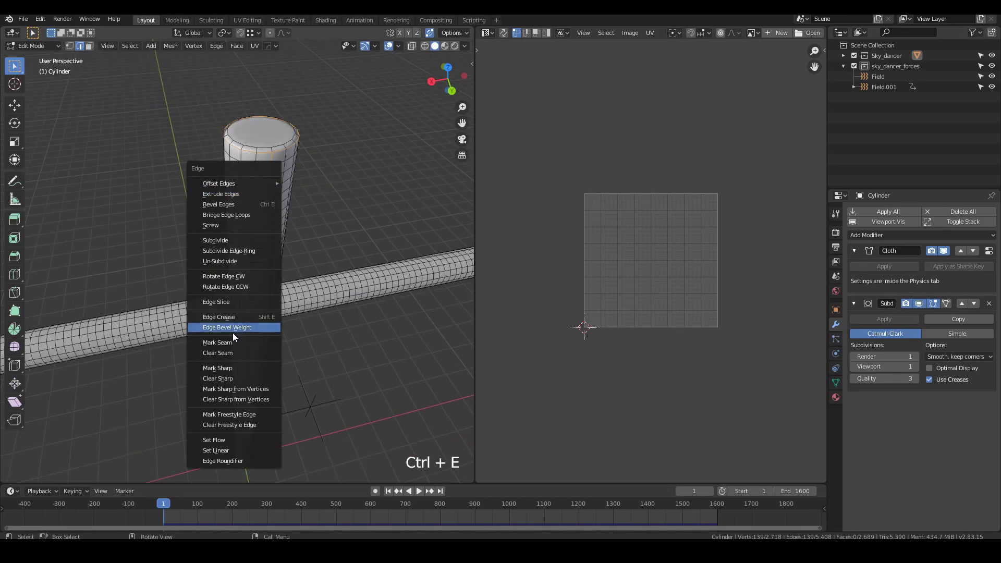
{"action": "key", "text": "Escape"}
{"action": "middle_click_drag", "start_coordinate": [230, 333], "coordinate": [246, 295]}
{"action": "key", "text": "a"}
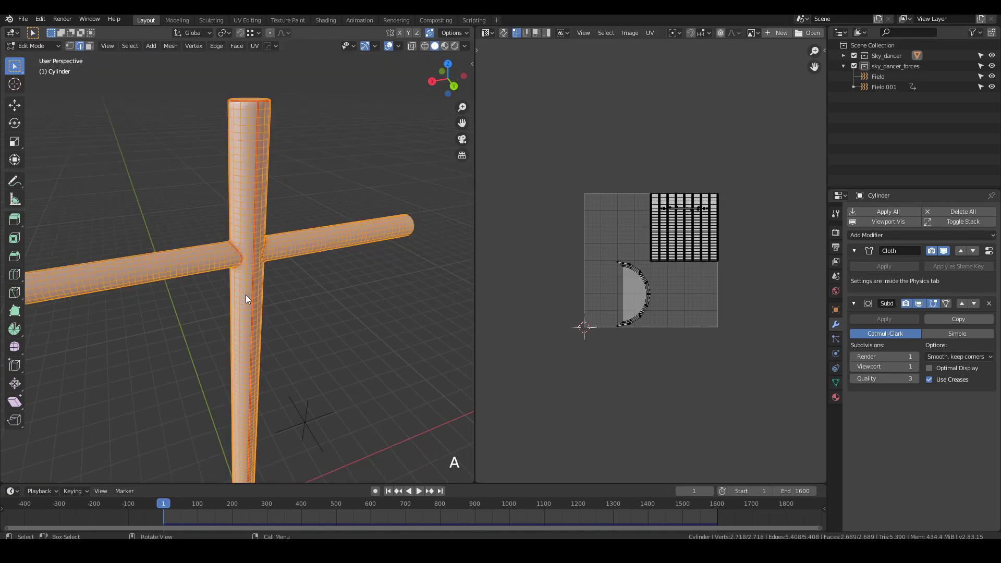
{"action": "key", "text": "u"}
{"action": "left_click", "coordinate": [246, 295]}
{"action": "scroll", "coordinate": [559, 296], "scroll_direction": "down", "scroll_amount": 3}
{"action": "scroll", "coordinate": [308, 308], "scroll_direction": "down", "scroll_amount": 2}
{"action": "middle_click_drag", "start_coordinate": [309, 307], "coordinate": [283, 311]}
{"action": "scroll", "coordinate": [342, 266], "scroll_direction": "up", "scroll_amount": 6}
{"action": "middle_click_drag", "start_coordinate": [334, 261], "coordinate": [126, 245]}
Step: Mark an edge path running along the tube as a seam, then select the whole mesh
{"action": "left_click", "coordinate": [330, 260]}
{"action": "scroll", "coordinate": [330, 260], "scroll_direction": "up", "scroll_amount": 3}
{"action": "left_click", "coordinate": [80, 243], "text": "ctrl"}
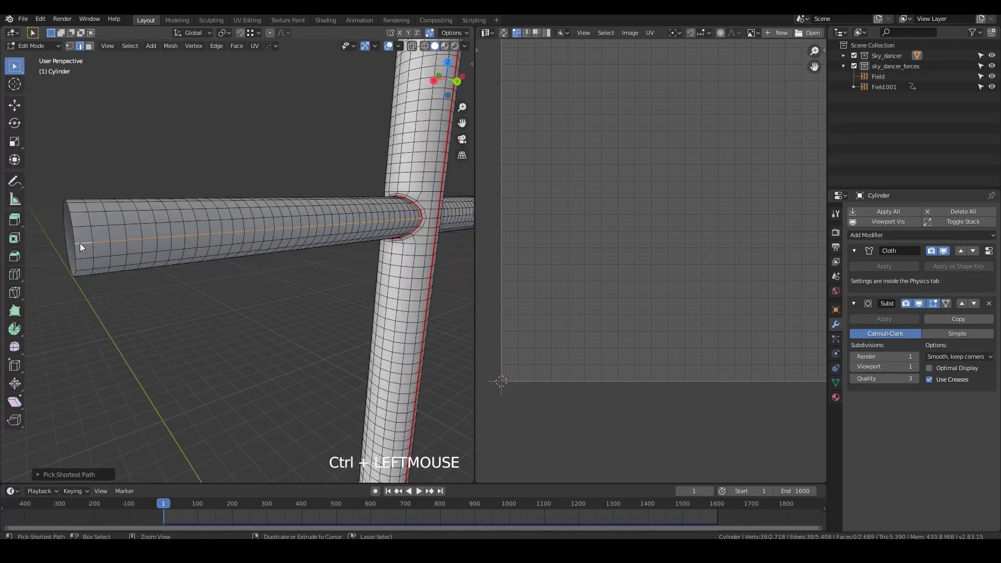
{"action": "middle_click_drag", "start_coordinate": [297, 231], "coordinate": [273, 233], "text": "shift"}
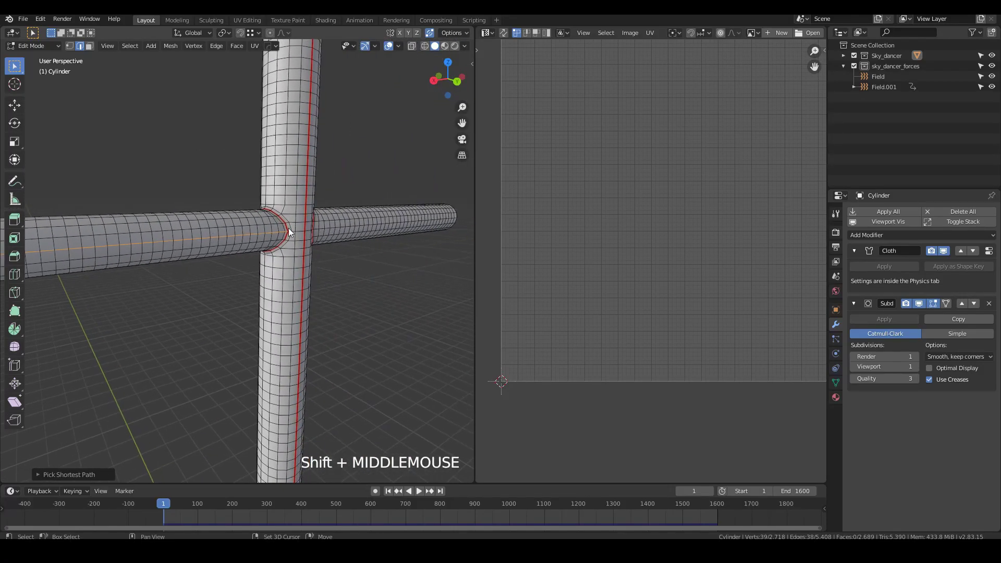
{"action": "scroll", "coordinate": [240, 242], "scroll_direction": "up", "scroll_amount": 5}
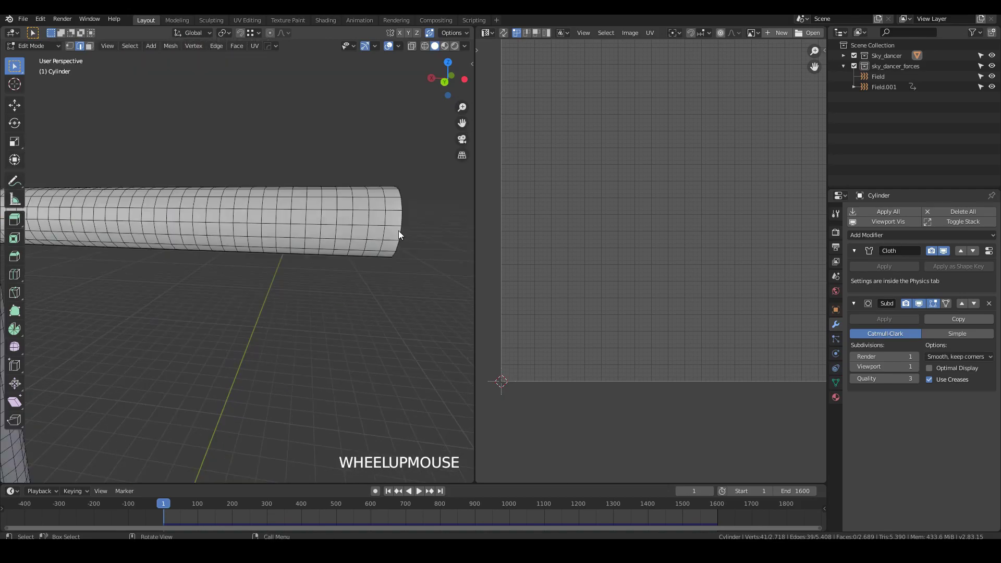
{"action": "middle_click_drag", "start_coordinate": [398, 231], "coordinate": [332, 236]}
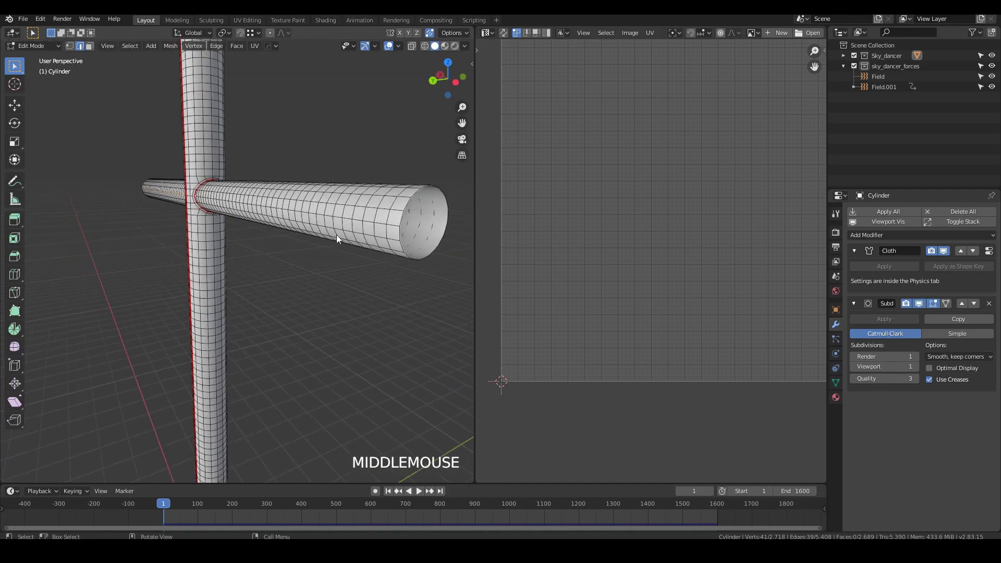
{"action": "key", "text": "ctrl+e"}
{"action": "left_click", "coordinate": [321, 300]}
{"action": "key", "text": "a"}
{"action": "scroll", "coordinate": [323, 292], "scroll_direction": "down", "scroll_amount": 2}
{"action": "middle_click_drag", "start_coordinate": [327, 283], "coordinate": [315, 277]}
Step: Unwrap the cross along its seams and rotate the UV islands upright
{"action": "key", "text": "u"}
{"action": "left_click", "coordinate": [315, 278]}
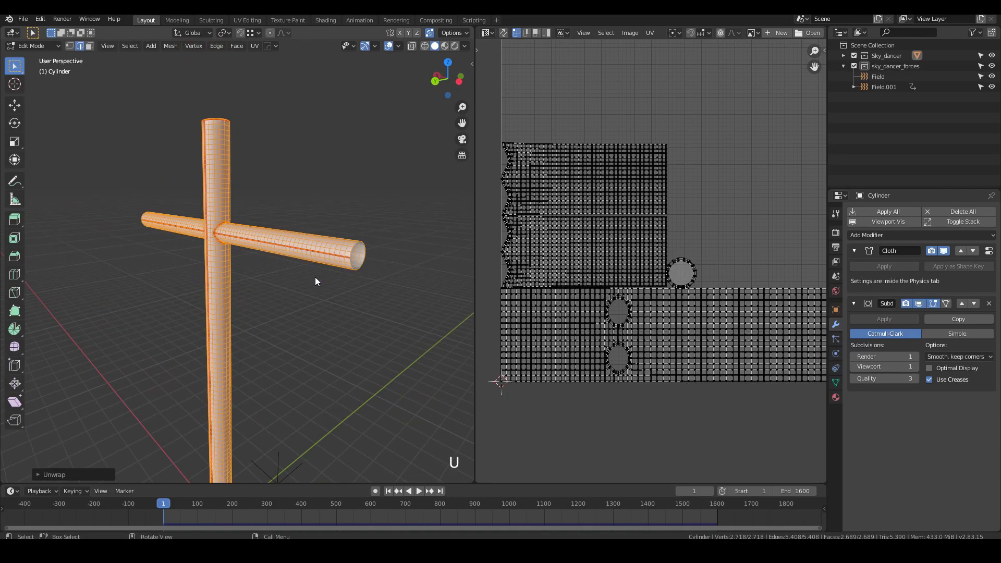
{"action": "scroll", "coordinate": [600, 282], "scroll_direction": "down", "scroll_amount": 2}
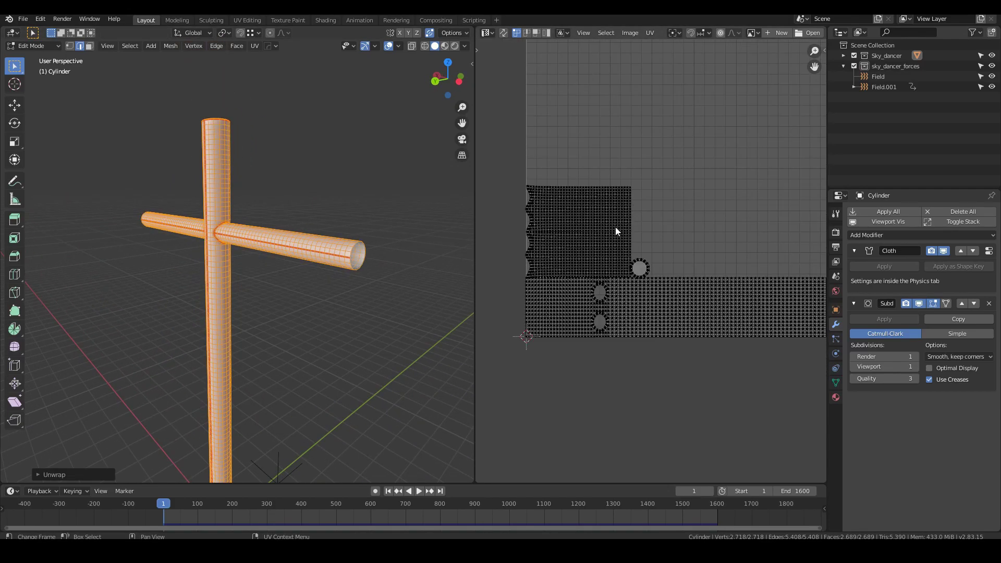
{"action": "key", "text": "a"}
{"action": "scroll", "coordinate": [605, 303], "scroll_direction": "down", "scroll_amount": 3}
{"action": "scroll", "coordinate": [631, 271], "scroll_direction": "up", "scroll_amount": 3}
{"action": "key", "text": "r"}
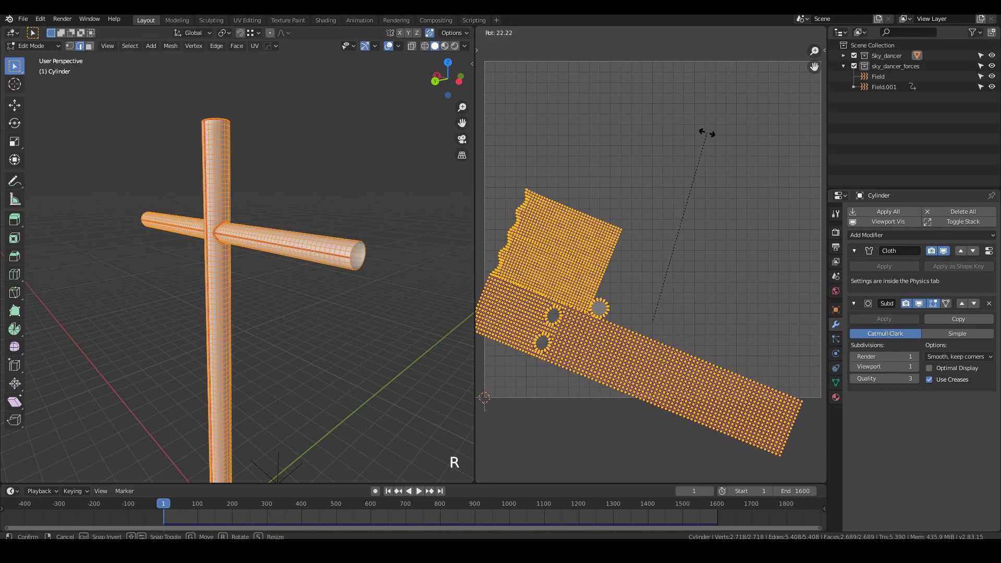
{"action": "key", "text": "KP_Enter"}
Step: Pack the UV islands into the square without rotating them
{"action": "left_click", "coordinate": [650, 33]}
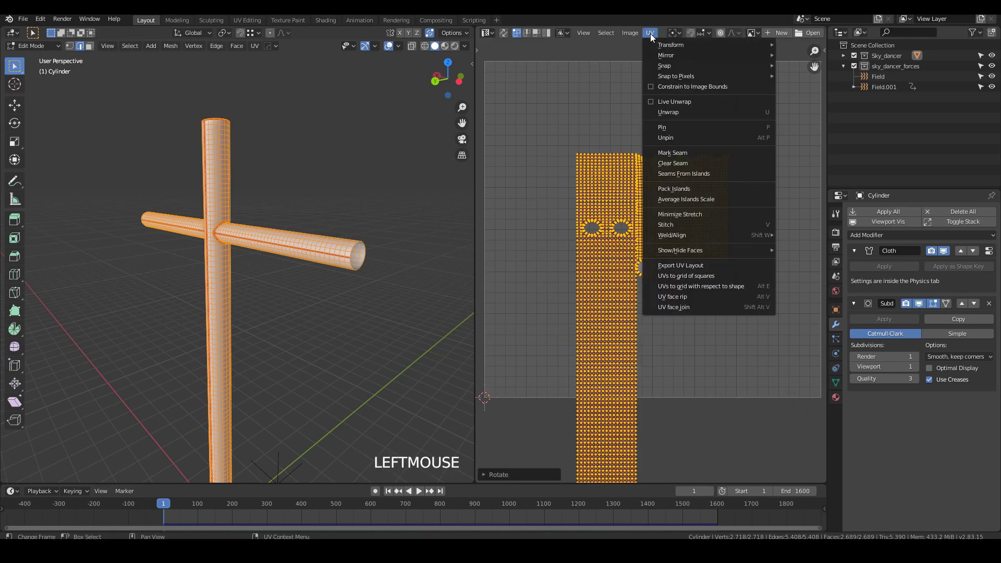
{"action": "left_click", "coordinate": [686, 190]}
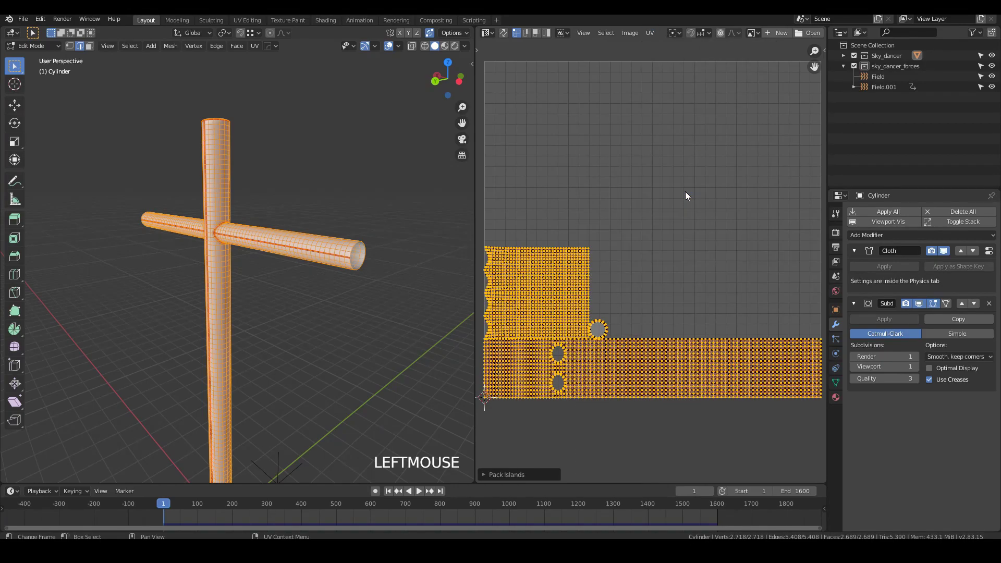
{"action": "left_click", "coordinate": [484, 474]}
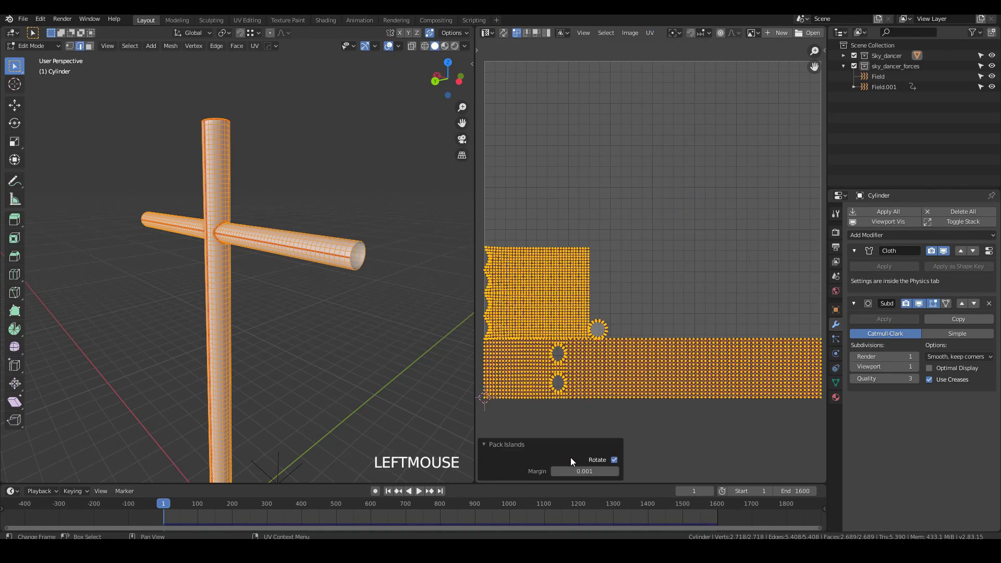
{"action": "left_click", "coordinate": [614, 460]}
Step: Mark a horizontal edge loop across the body as an extra seam
{"action": "scroll", "coordinate": [600, 208], "scroll_direction": "up", "scroll_amount": 2}
{"action": "key", "text": "l"}
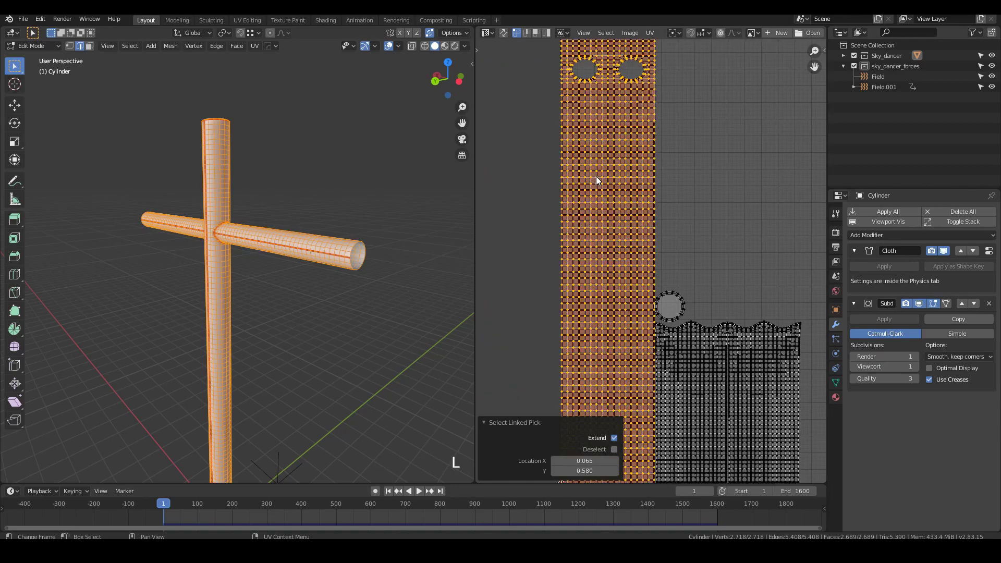
{"action": "key", "text": "a"}
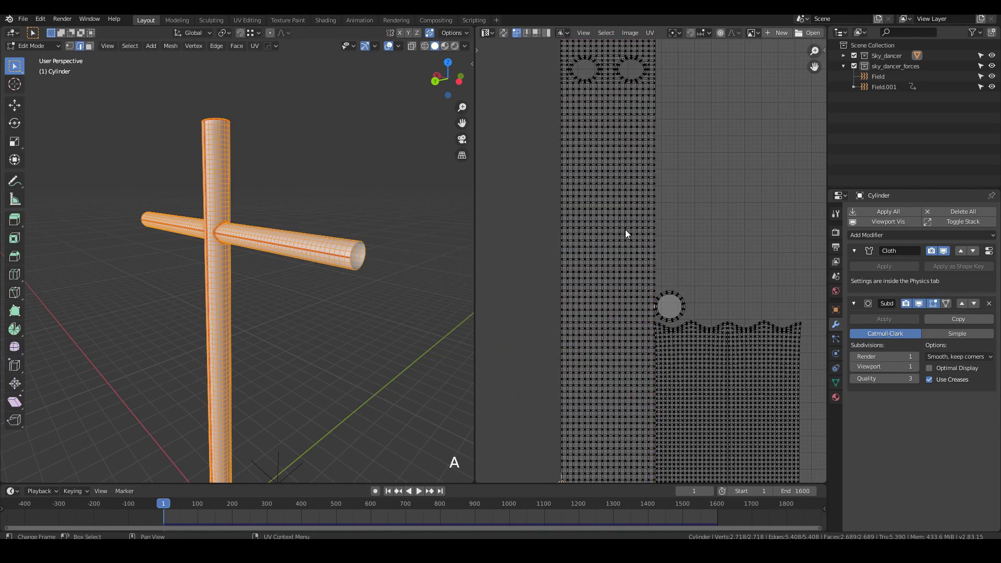
{"action": "scroll", "coordinate": [614, 230], "scroll_direction": "down", "scroll_amount": 3}
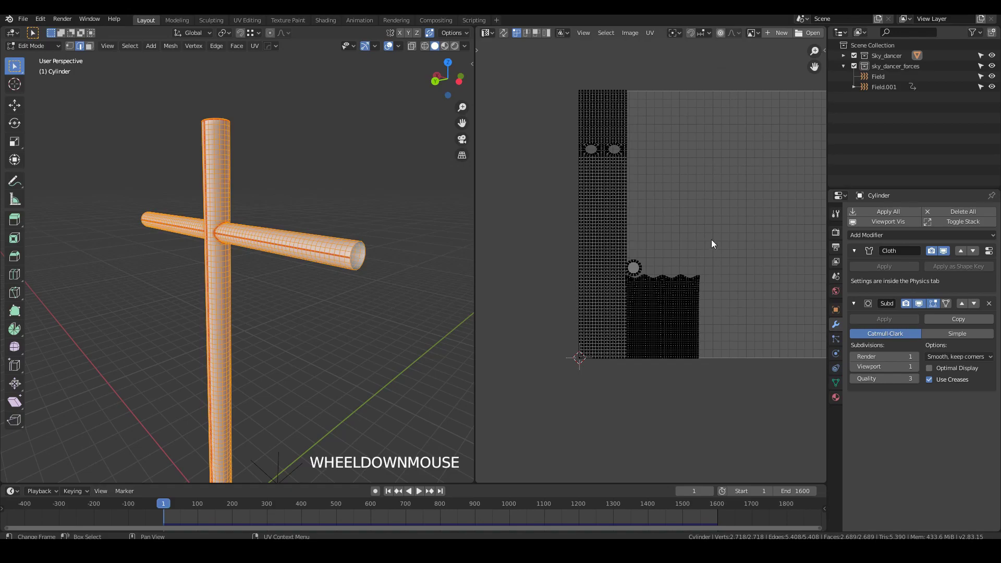
{"action": "scroll", "coordinate": [605, 255], "scroll_direction": "up", "scroll_amount": 5}
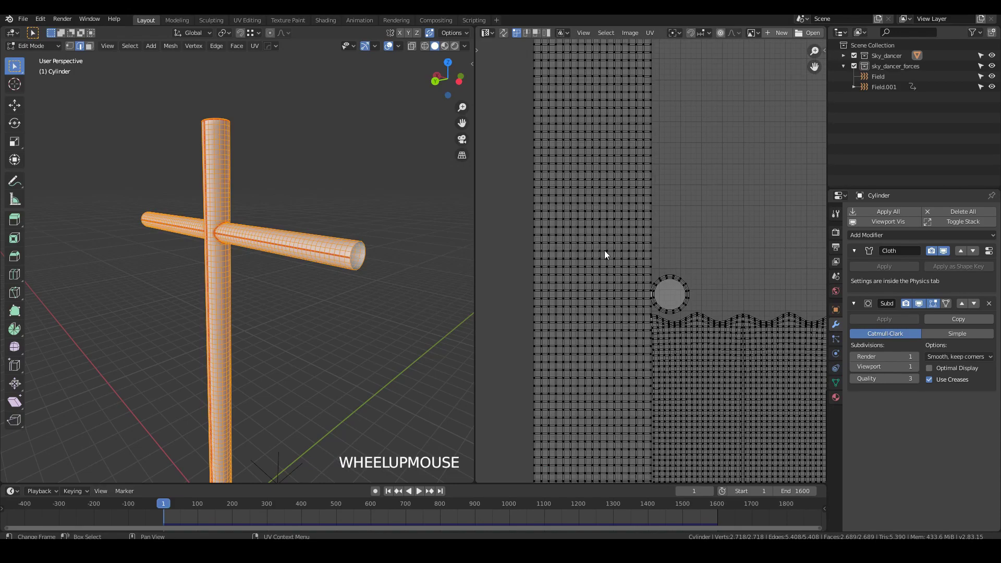
{"action": "left_click", "coordinate": [573, 212], "text": "alt"}
{"action": "scroll", "coordinate": [579, 222], "scroll_direction": "up", "scroll_amount": 1}
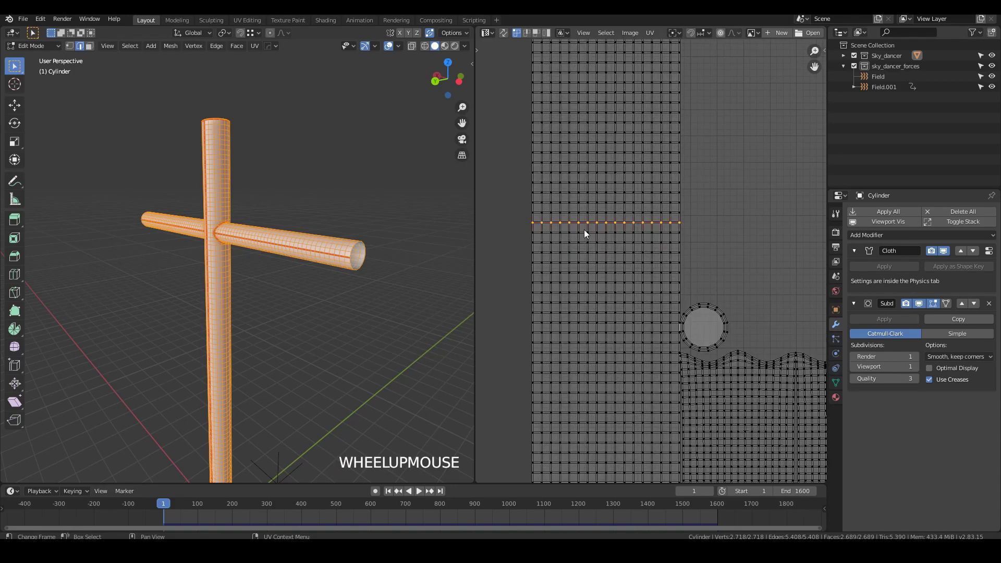
{"action": "key", "text": "ctrl+e"}
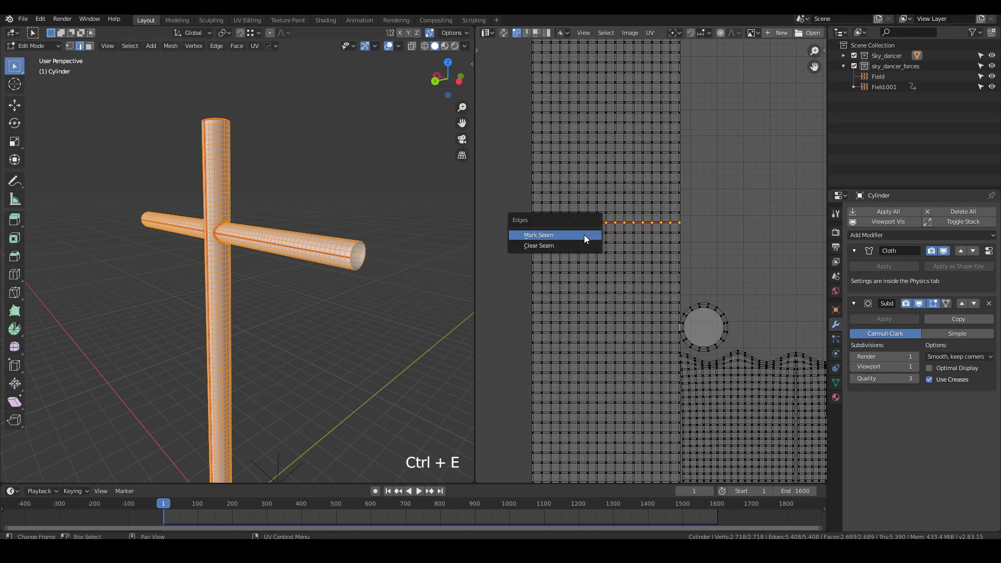
{"action": "left_click", "coordinate": [584, 235]}
Step: Re-unwrap with the new seam and rotate the bottom island 90°
{"action": "key", "text": "a"}
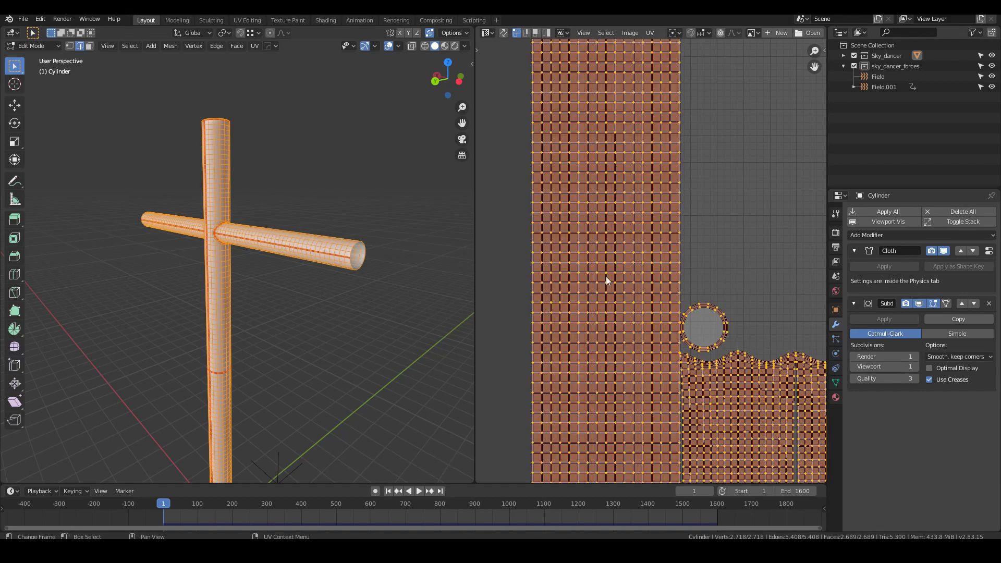
{"action": "scroll", "coordinate": [659, 252], "scroll_direction": "down", "scroll_amount": 3}
{"action": "key", "text": "u"}
{"action": "left_click", "coordinate": [624, 249]}
{"action": "key", "text": "alt+a"}
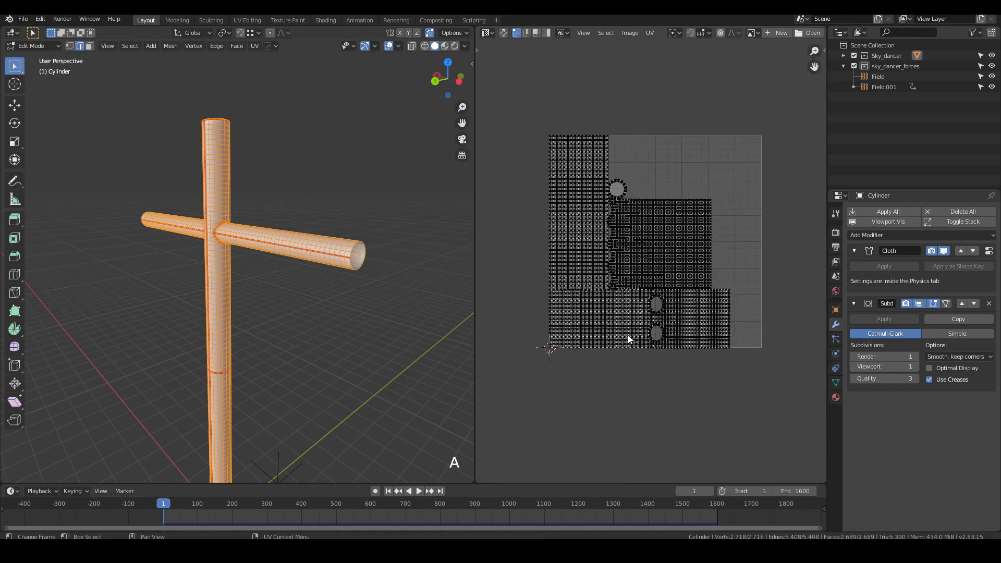
{"action": "key", "text": "l"}
{"action": "key", "text": "l"}
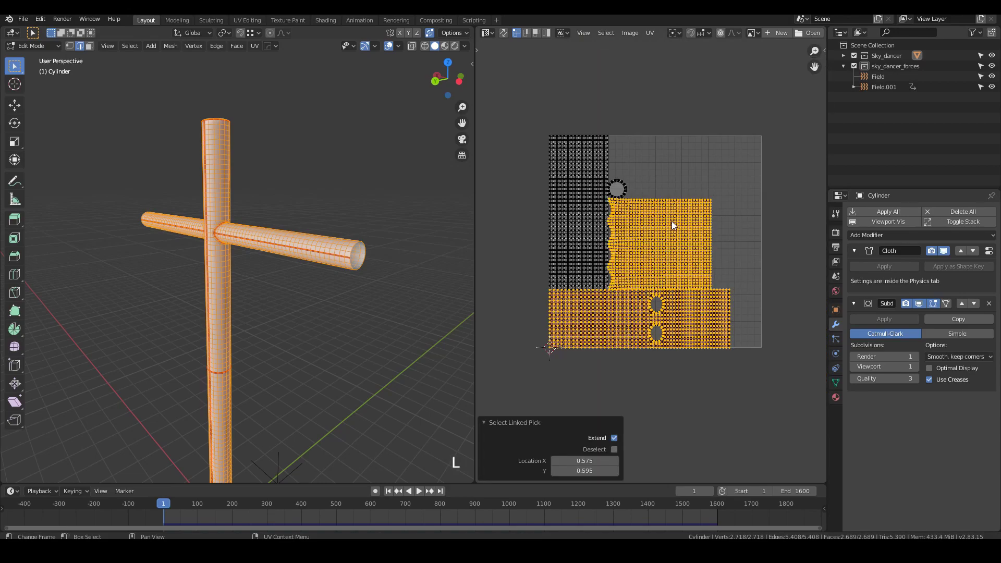
{"action": "type", "text": "90"}
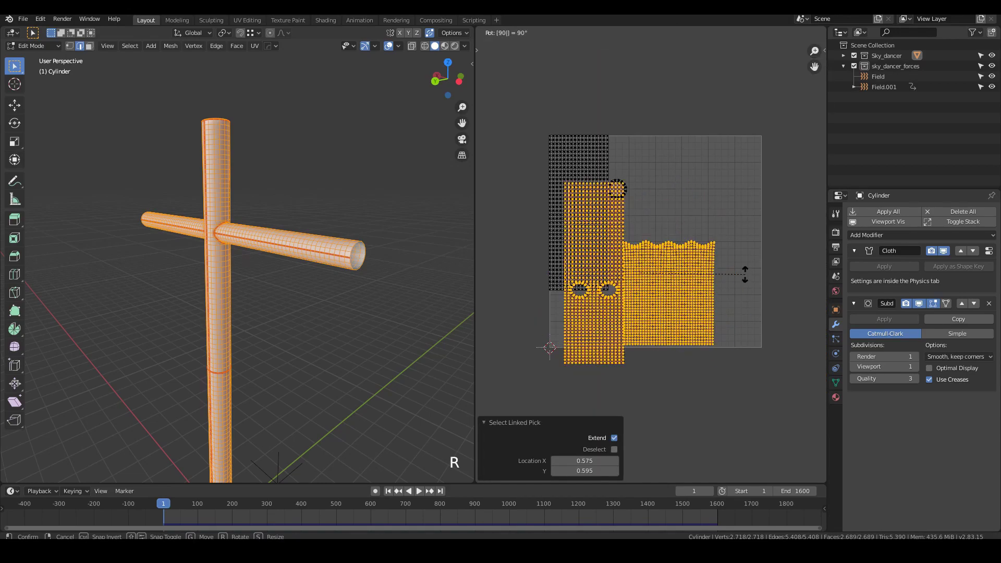
{"action": "key", "text": "Return"}
Step: Repack all UV islands into the square and return to Object Mode
{"action": "key", "text": "alt+a"}
{"action": "key", "text": "a"}
{"action": "left_click", "coordinate": [650, 33]}
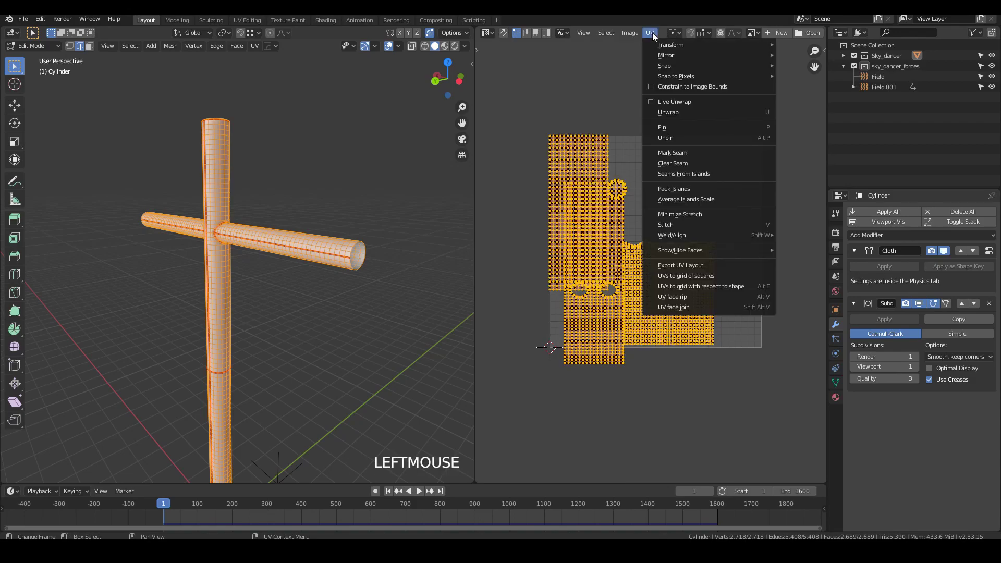
{"action": "left_click", "coordinate": [674, 189]}
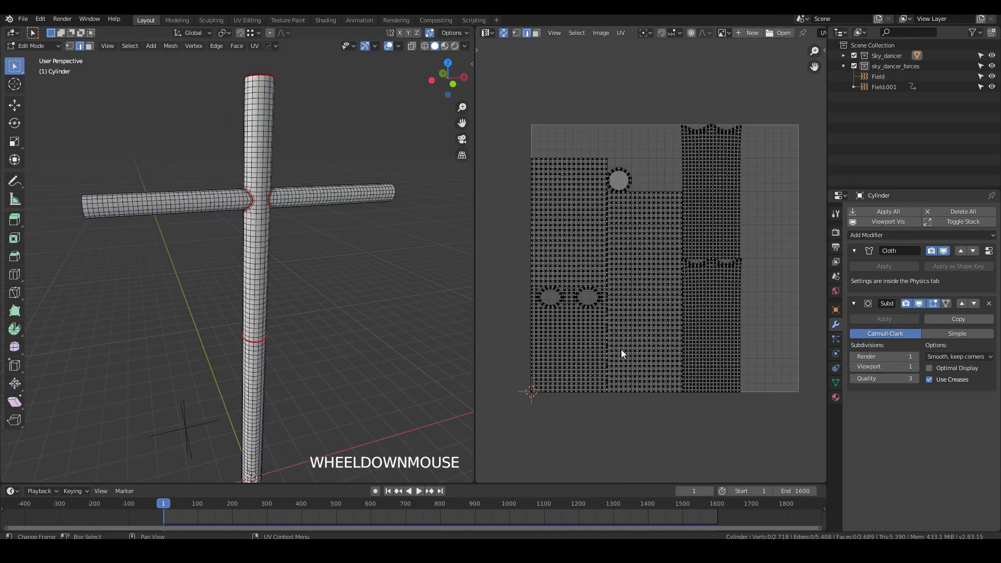
{"action": "key", "text": "Tab"}
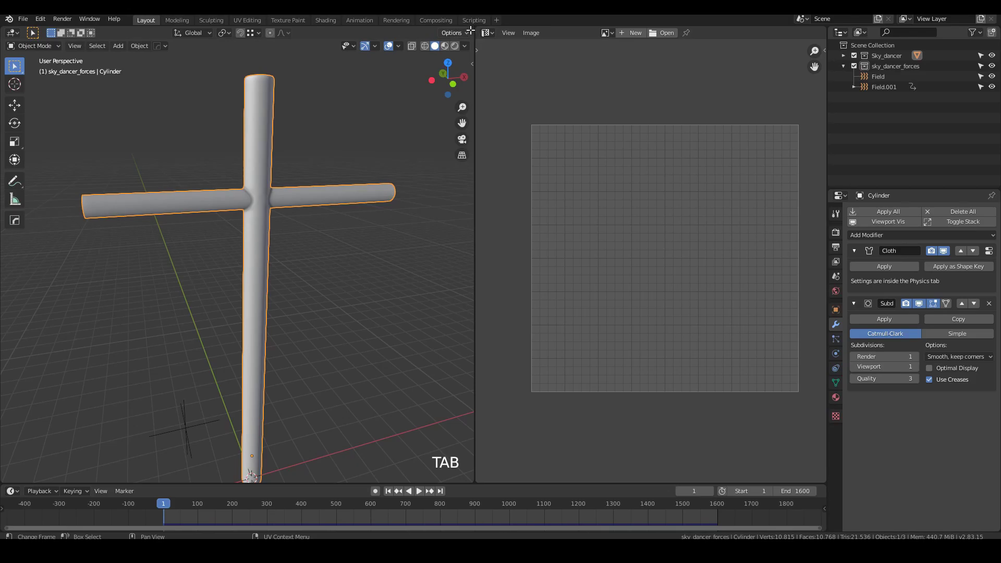
Step: Merge the UV editor into the 3D view and switch to the Texture Paint workspace
{"action": "left_click_drag", "start_coordinate": [471, 31], "coordinate": [524, 79]}
{"action": "middle_click_drag", "start_coordinate": [524, 80], "coordinate": [486, 123], "text": "shift"}
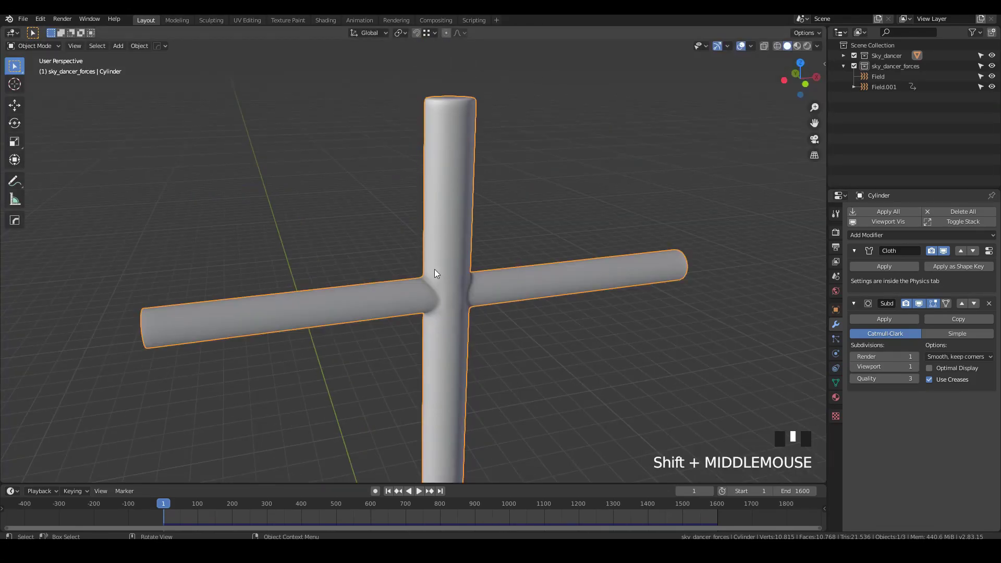
{"action": "middle_click_drag", "start_coordinate": [463, 165], "coordinate": [463, 282]}
{"action": "scroll", "coordinate": [453, 302], "scroll_direction": "up", "scroll_amount": 4}
{"action": "scroll", "coordinate": [454, 307], "scroll_direction": "down", "scroll_amount": 2}
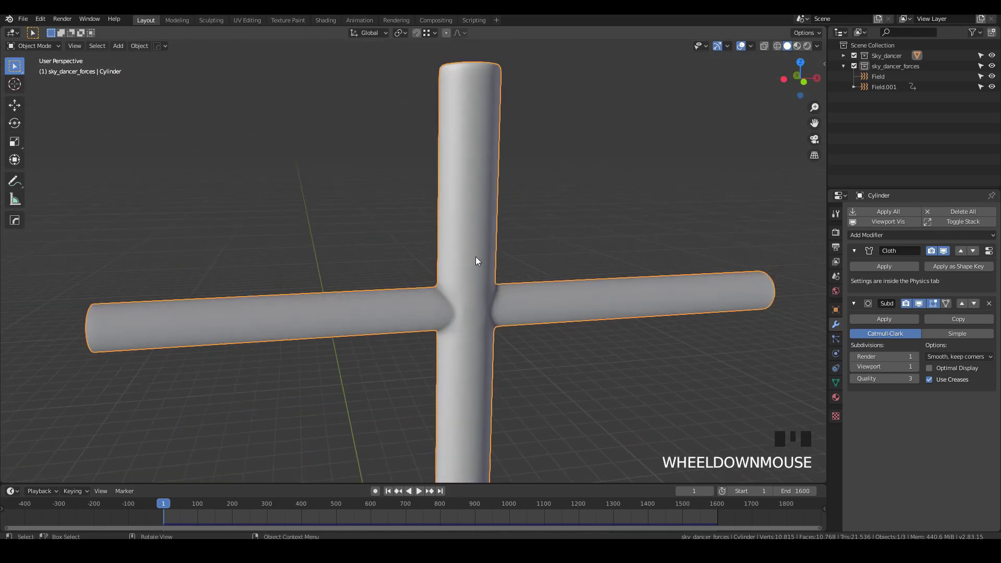
{"action": "left_click", "coordinate": [279, 20]}
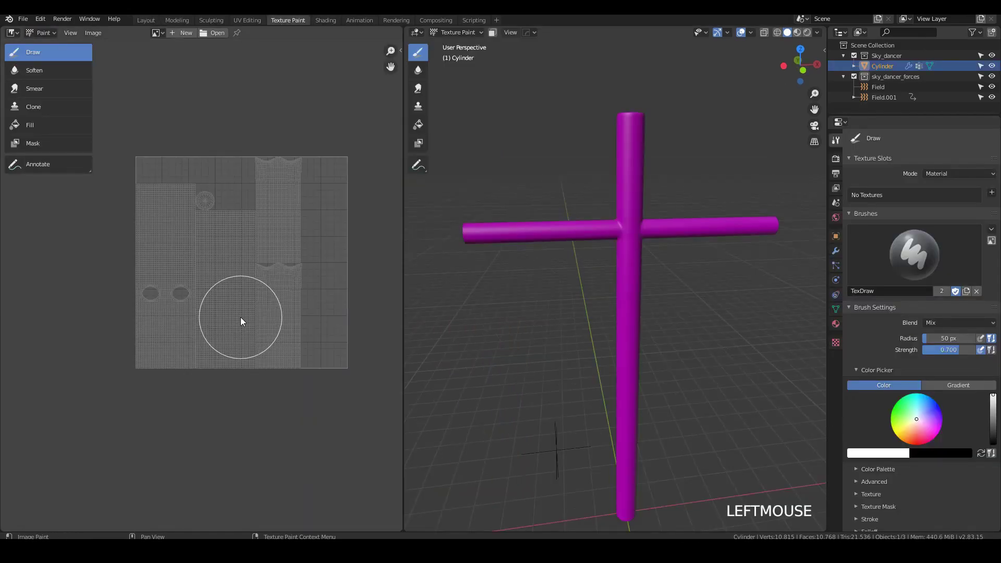
{"action": "scroll", "coordinate": [241, 319], "scroll_direction": "up", "scroll_amount": 3}
{"action": "mouse_move", "coordinate": [624, 246]}
{"action": "middle_mouse_down"}
{"action": "mouse_move", "coordinate": [616, 243]}
{"action": "mouse_move", "coordinate": [637, 252]}
{"action": "middle_mouse_up"}
Step: Set the texture slot mode to Single Image
{"action": "left_click", "coordinate": [940, 176]}
{"action": "left_click", "coordinate": [929, 176]}
{"action": "left_click", "coordinate": [937, 178]}
{"action": "left_click", "coordinate": [934, 195]}
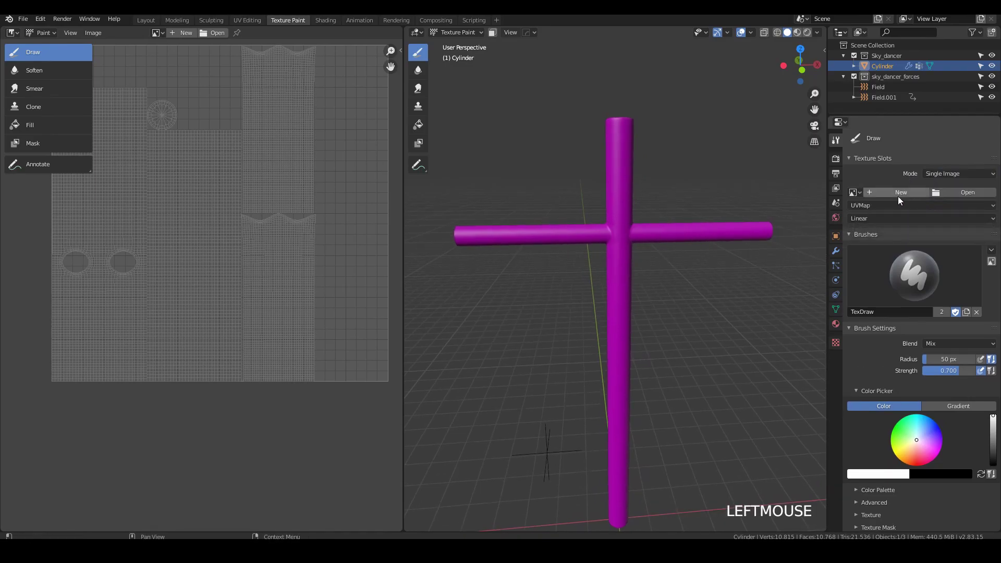
Step: Create a new 1024 px image named sky?dancer filled with orange
{"action": "left_click", "coordinate": [885, 195]}
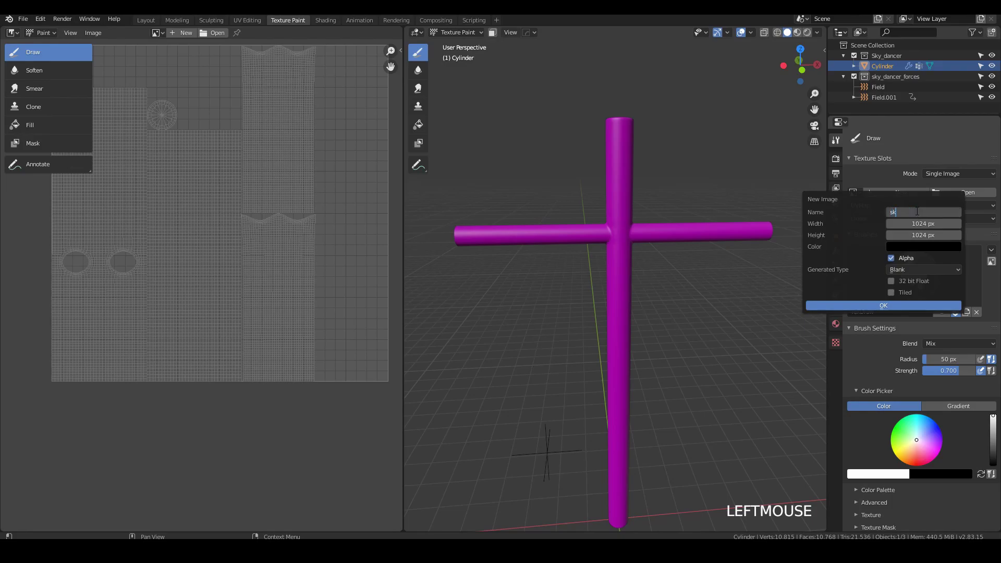
{"action": "key", "text": "Return"}
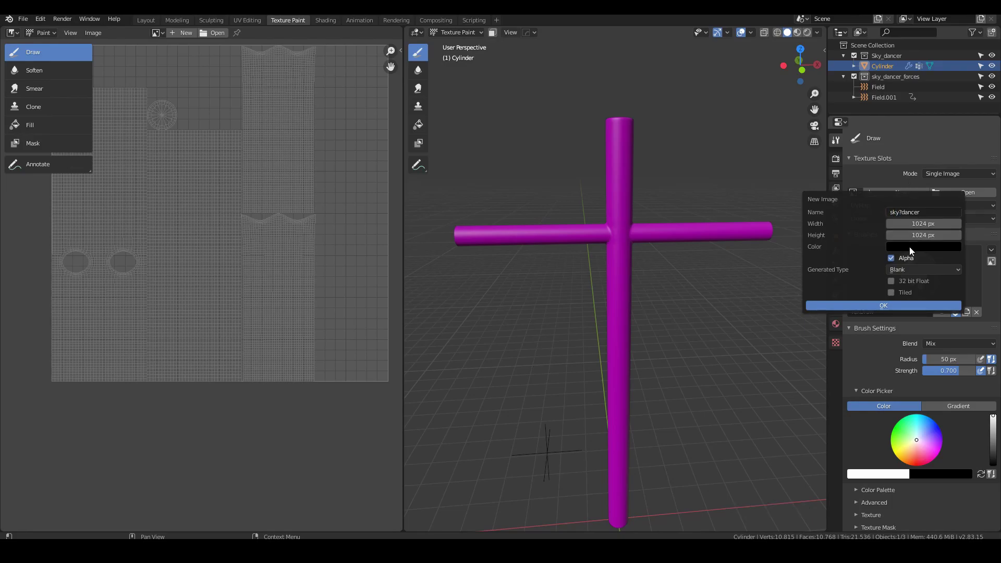
{"action": "left_click", "coordinate": [910, 246]}
{"action": "left_click", "coordinate": [954, 101]}
{"action": "left_click", "coordinate": [900, 155]}
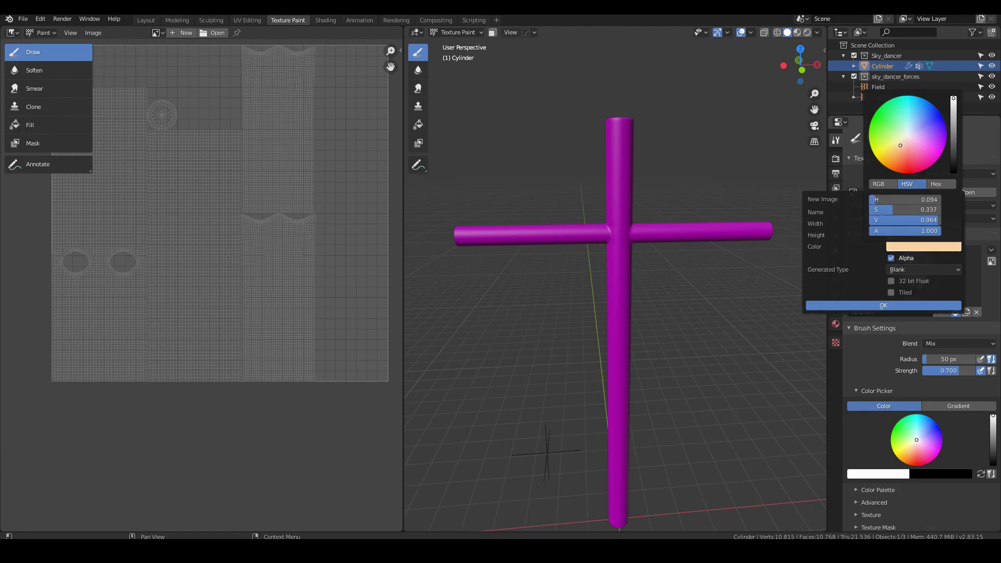
{"action": "left_click_drag", "start_coordinate": [900, 155], "coordinate": [900, 160]}
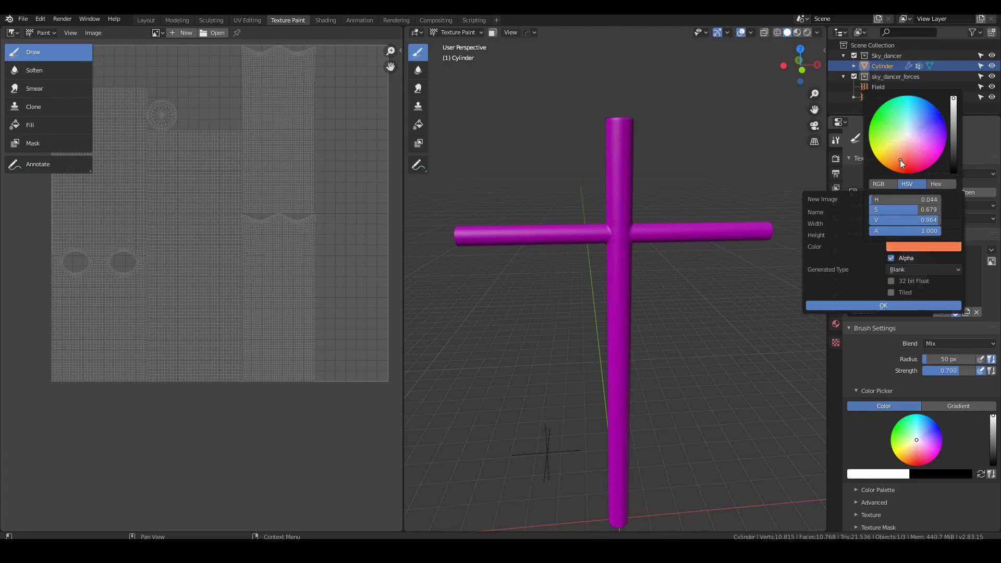
{"action": "left_click", "coordinate": [901, 305]}
{"action": "mouse_move", "coordinate": [621, 307]}
{"action": "middle_mouse_down"}
{"action": "mouse_move", "coordinate": [600, 295]}
{"action": "mouse_move", "coordinate": [579, 182]}
{"action": "mouse_move", "coordinate": [600, 249]}
{"action": "middle_mouse_up"}
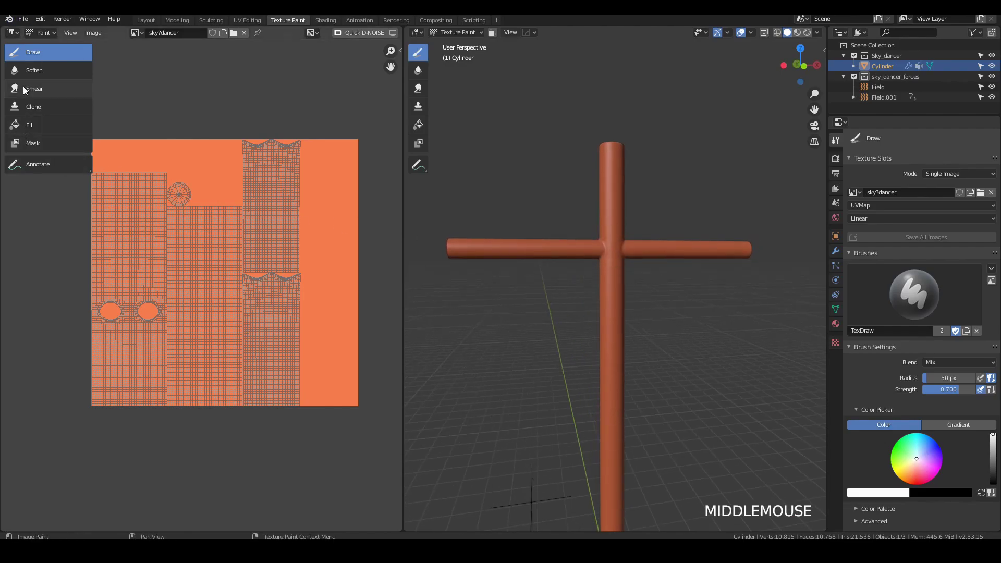
Step: Fill the whole cross with yellow-orange at strength 1.000
{"action": "left_click", "coordinate": [32, 125]}
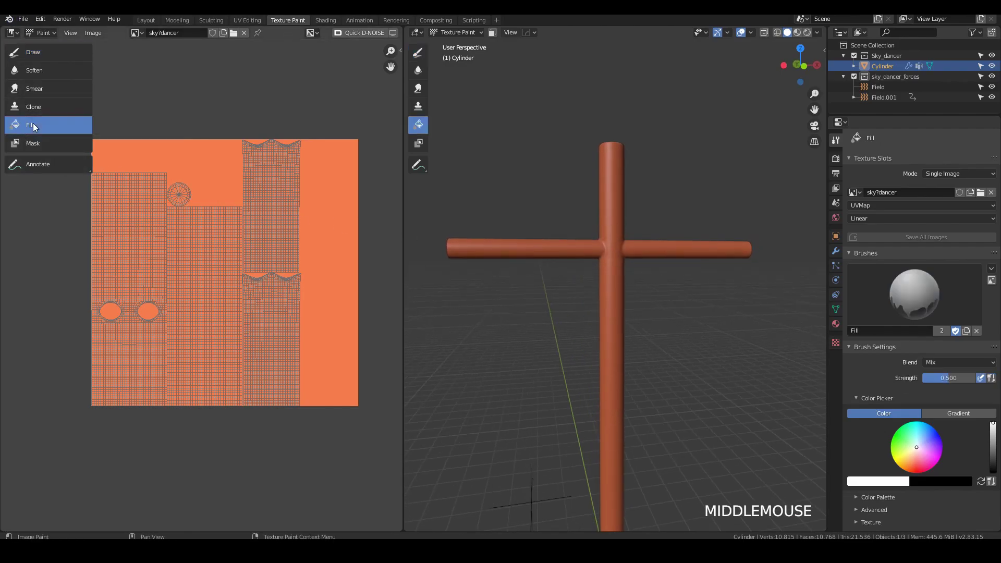
{"action": "left_click_drag", "start_coordinate": [946, 377], "coordinate": [978, 378]}
{"action": "left_click", "coordinate": [619, 211]}
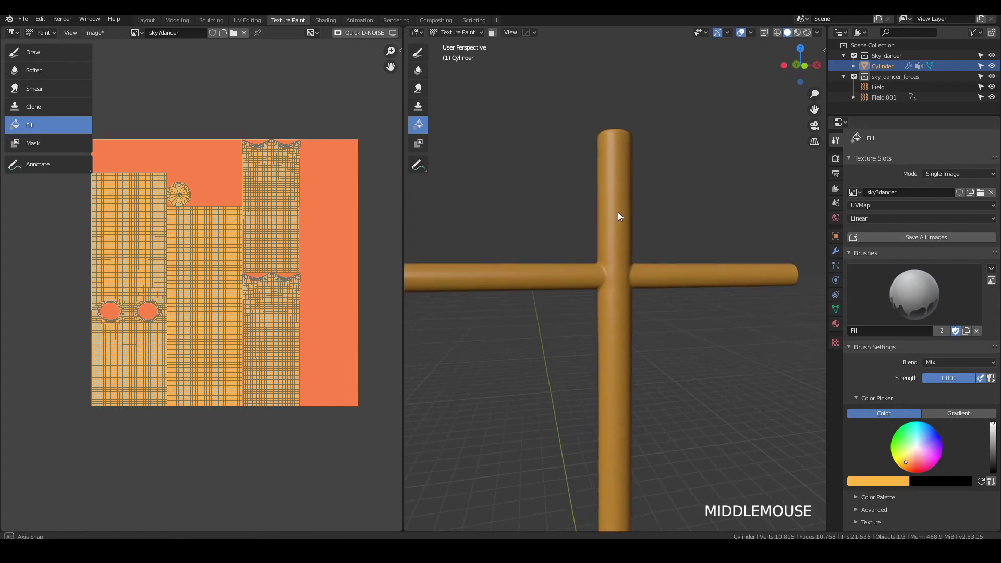
{"action": "scroll", "coordinate": [612, 201], "scroll_direction": "up", "scroll_amount": 3}
Step: Paint black eyes and a smile on the head
{"action": "left_click", "coordinate": [32, 52]}
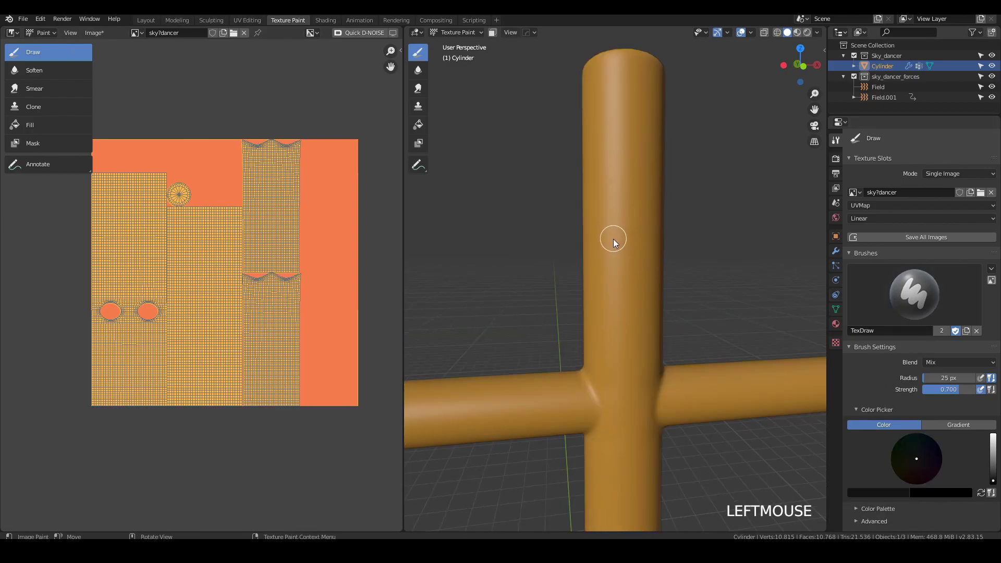
{"action": "left_click", "coordinate": [613, 239]}
{"action": "scroll", "coordinate": [605, 209], "scroll_direction": "up", "scroll_amount": 3}
{"action": "mouse_move", "coordinate": [597, 175]}
{"action": "middle_mouse_down"}
{"action": "mouse_move", "coordinate": [620, 202]}
{"action": "mouse_move", "coordinate": [668, 197]}
{"action": "middle_mouse_up"}
{"action": "left_click_drag", "start_coordinate": [595, 208], "coordinate": [659, 261]}
{"action": "mouse_move", "coordinate": [659, 261]}
{"action": "middle_mouse_down"}
{"action": "mouse_move", "coordinate": [627, 322]}
{"action": "mouse_move", "coordinate": [615, 317]}
{"action": "middle_mouse_up"}
{"action": "scroll", "coordinate": [615, 317], "scroll_direction": "down", "scroll_amount": 3}
{"action": "scroll", "coordinate": [253, 392], "scroll_direction": "up", "scroll_amount": 4}
Step: Paint the arm ends and the body below the joint black
{"action": "left_click_drag", "start_coordinate": [252, 392], "coordinate": [250, 359]}
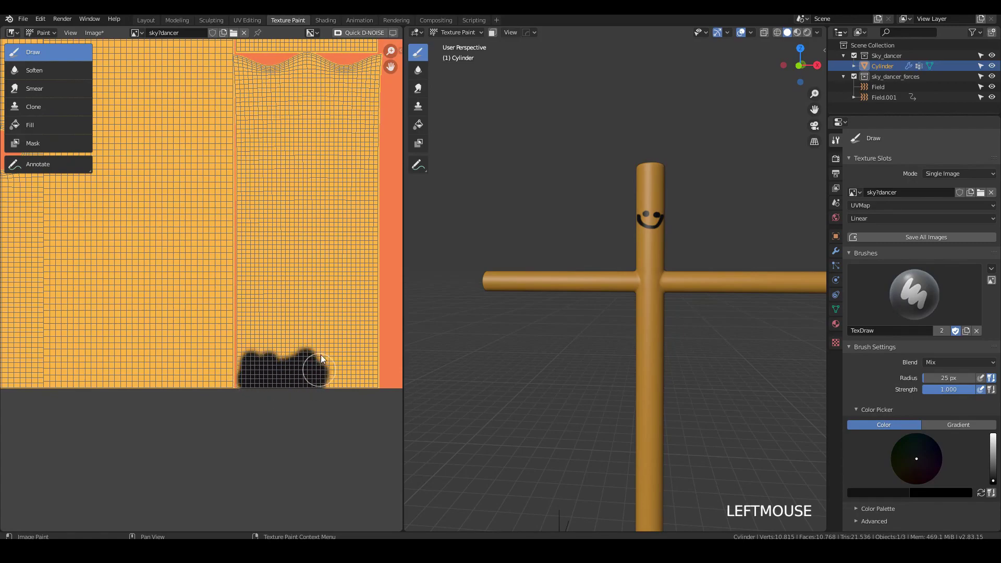
{"action": "scroll", "coordinate": [345, 377], "scroll_direction": "up", "scroll_amount": 3}
{"action": "left_click_drag", "start_coordinate": [292, 308], "coordinate": [306, 317]}
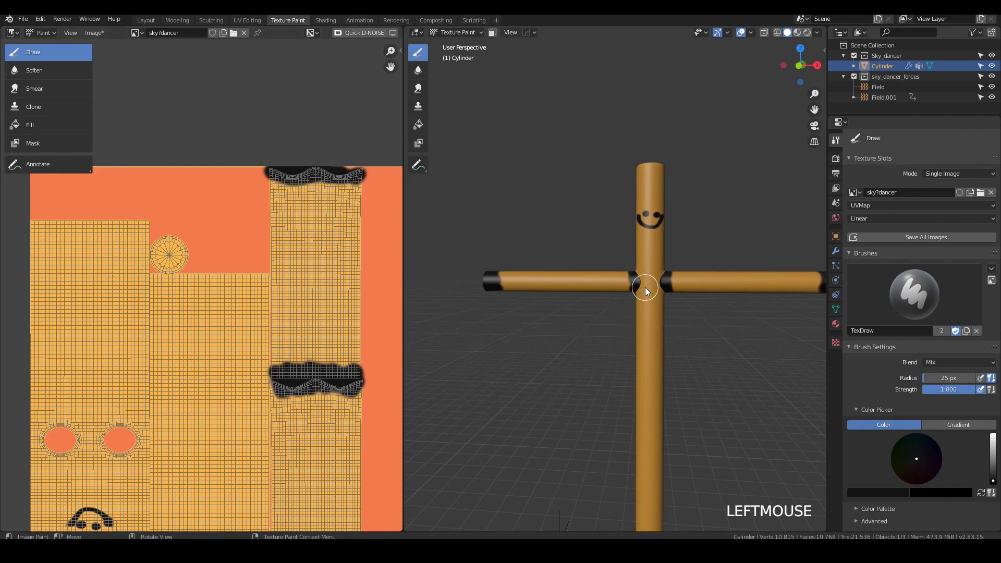
{"action": "middle_click_drag", "start_coordinate": [644, 286], "coordinate": [657, 303]}
{"action": "scroll", "coordinate": [634, 291], "scroll_direction": "up", "scroll_amount": 4}
{"action": "mouse_move", "coordinate": [611, 123]}
{"action": "middle_mouse_down"}
{"action": "mouse_move", "coordinate": [630, 231]}
{"action": "mouse_move", "coordinate": [671, 245]}
{"action": "middle_mouse_up"}
{"action": "left_click_drag", "start_coordinate": [671, 246], "coordinate": [674, 280]}
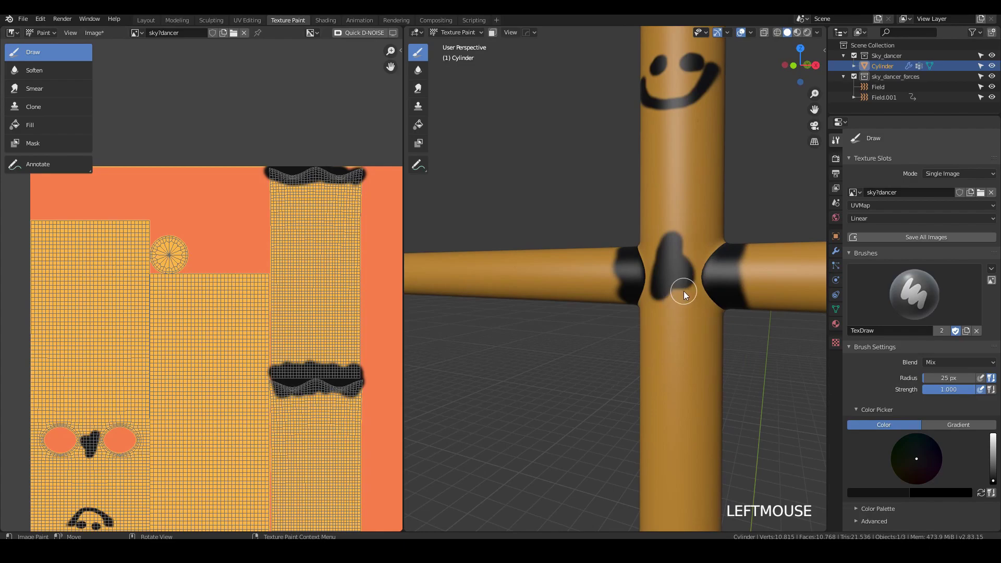
{"action": "scroll", "coordinate": [638, 279], "scroll_direction": "down", "scroll_amount": 4}
{"action": "middle_click_drag", "start_coordinate": [637, 278], "coordinate": [656, 91]}
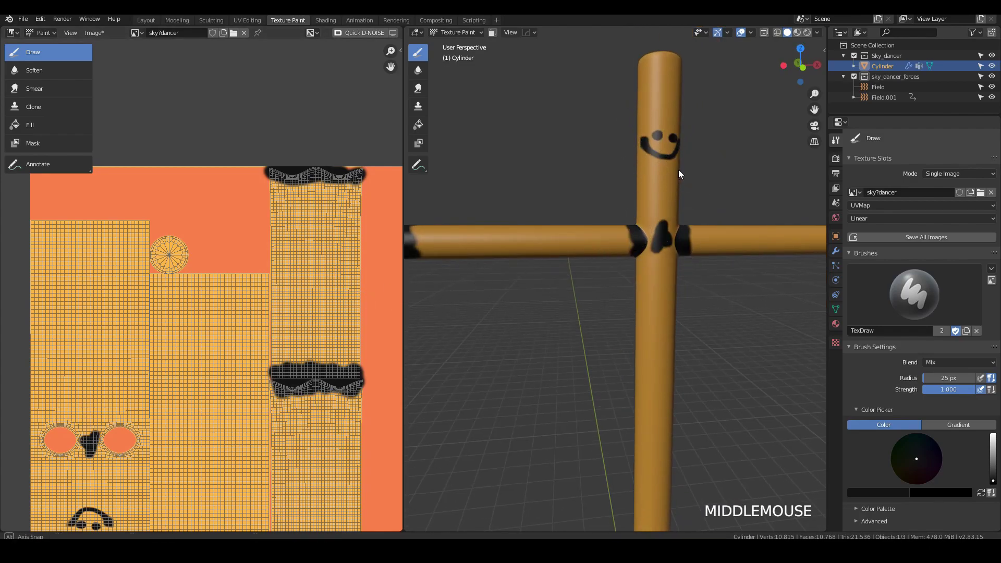
{"action": "scroll", "coordinate": [678, 172], "scroll_direction": "down", "scroll_amount": 3}
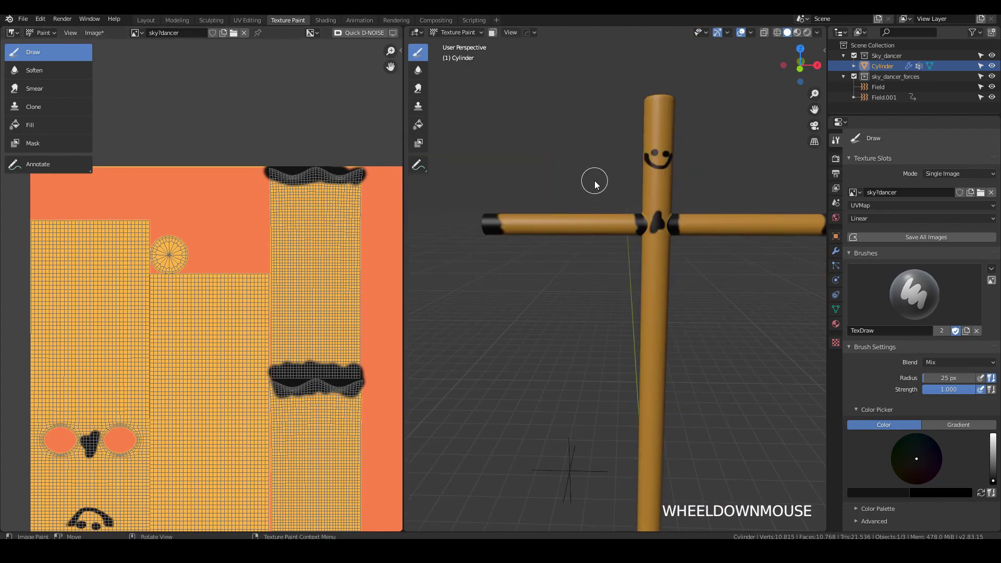
Step: Save the painted sky_dancer image and return to the Layout workspace
{"action": "left_click", "coordinate": [923, 237]}
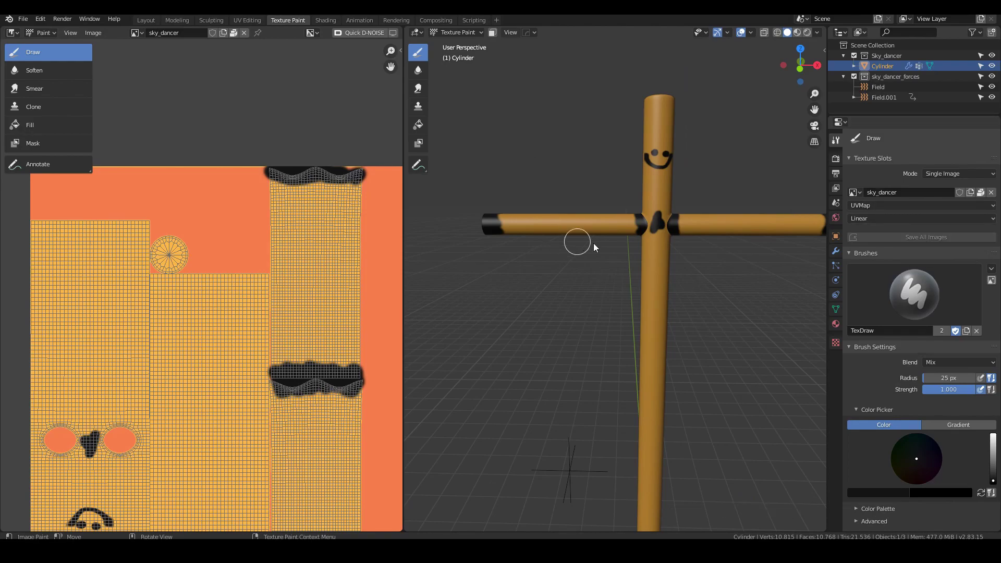
{"action": "middle_click_drag", "start_coordinate": [584, 245], "coordinate": [630, 196]}
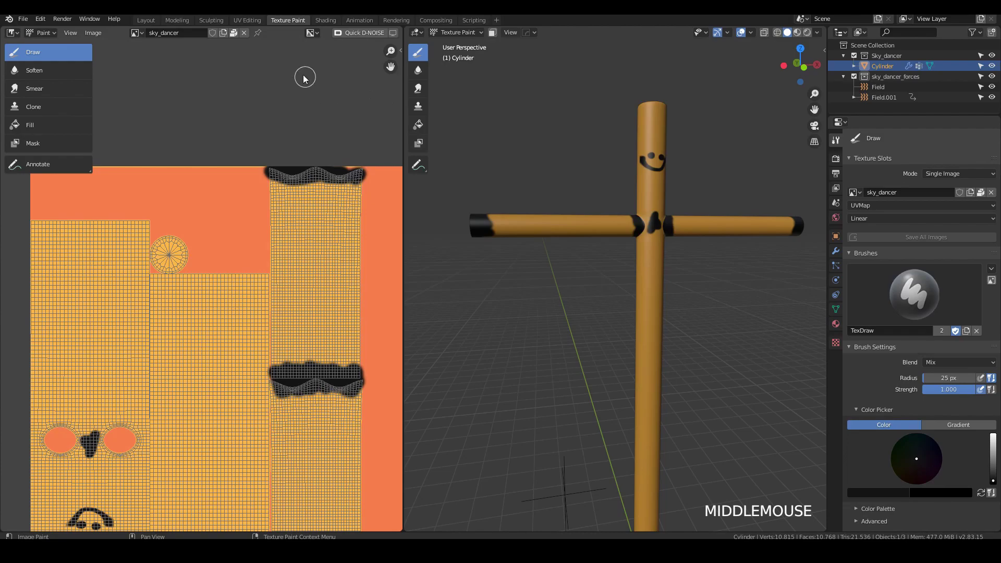
{"action": "left_click", "coordinate": [146, 20]}
Step: Split the 3D view and turn the right area into the Shader Editor
{"action": "scroll", "coordinate": [440, 226], "scroll_direction": "down", "scroll_amount": 2}
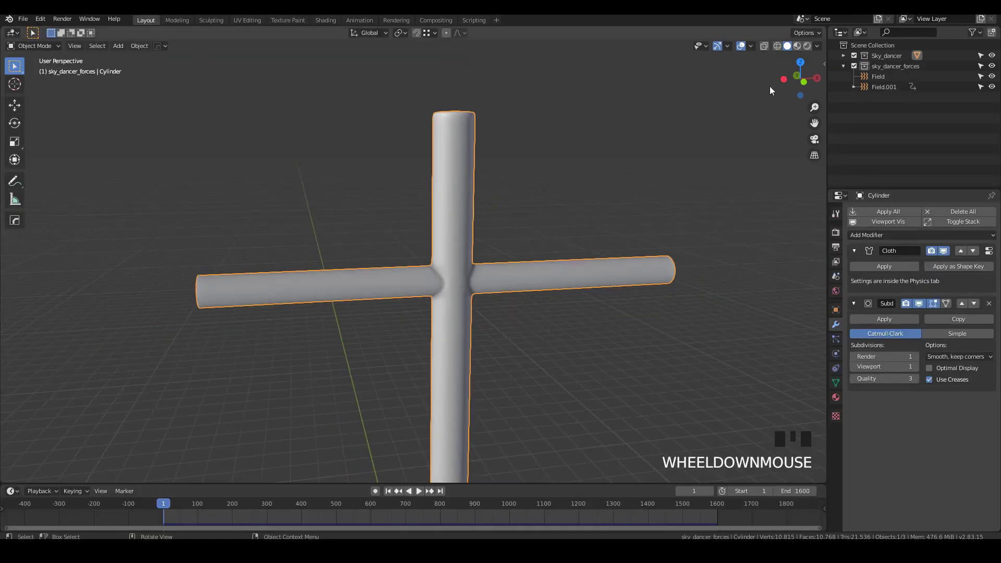
{"action": "left_click_drag", "start_coordinate": [826, 26], "coordinate": [435, 63]}
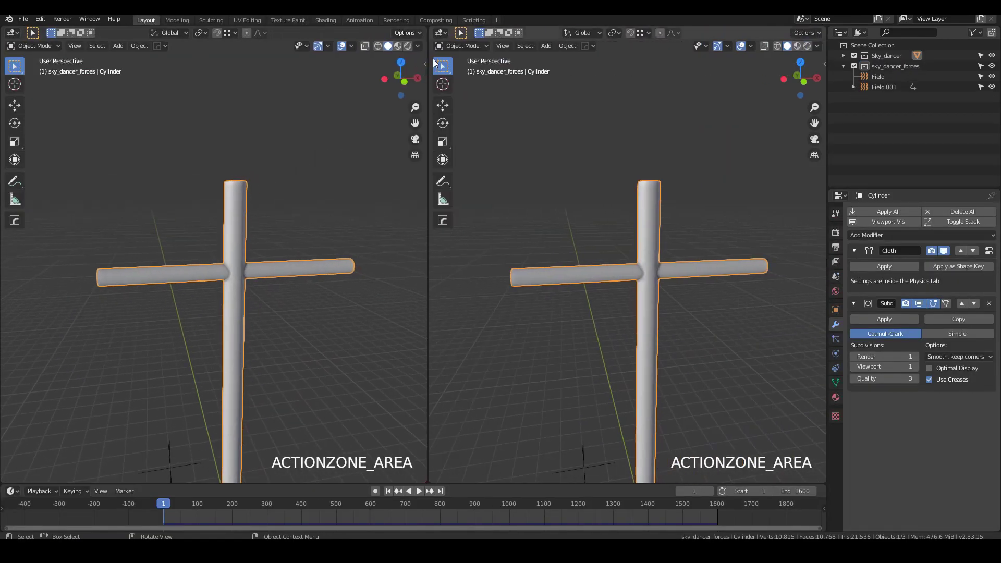
{"action": "left_click", "coordinate": [439, 35]}
{"action": "left_click", "coordinate": [496, 133]}
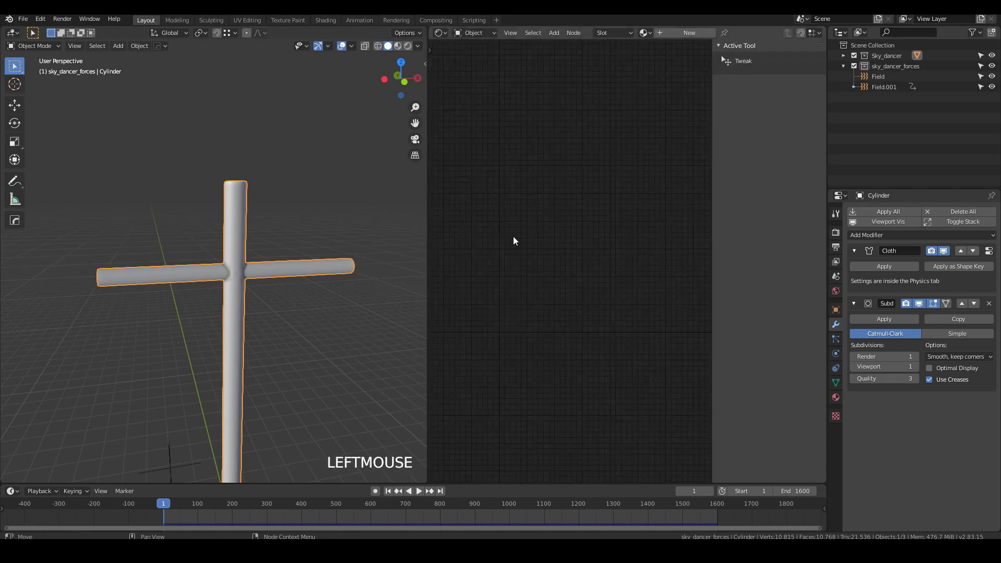
{"action": "key", "text": "n"}
Step: Create a new material for the cross named sky_dancer
{"action": "left_click", "coordinate": [836, 397]}
{"action": "left_click", "coordinate": [884, 247]}
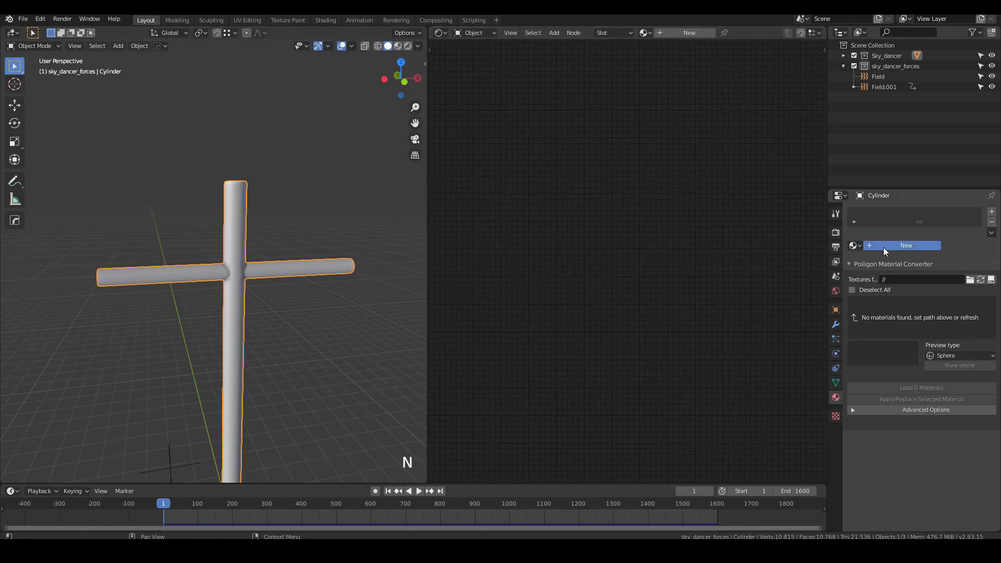
{"action": "double_click", "coordinate": [887, 246]}
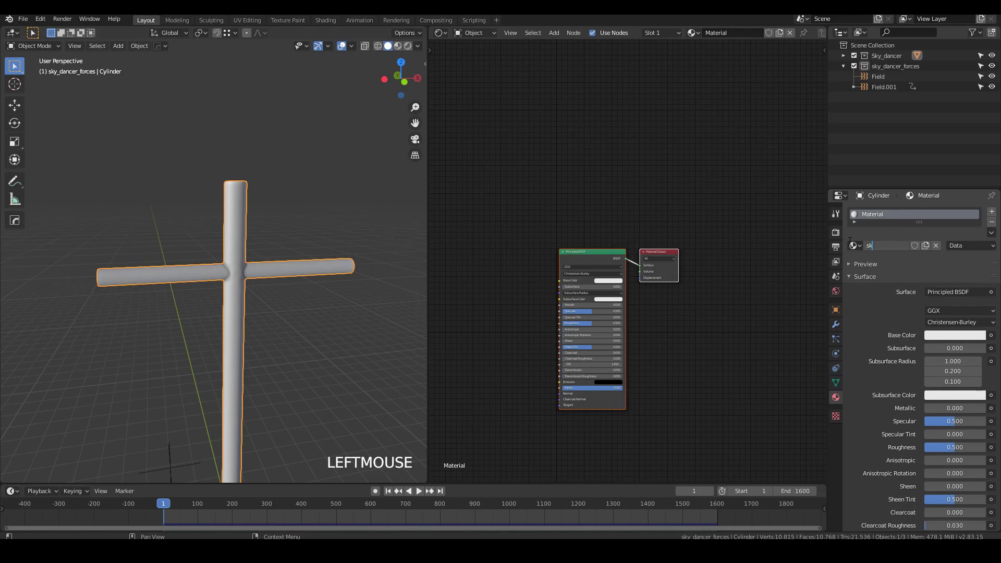
{"action": "type", "text": "sky_dancer"}
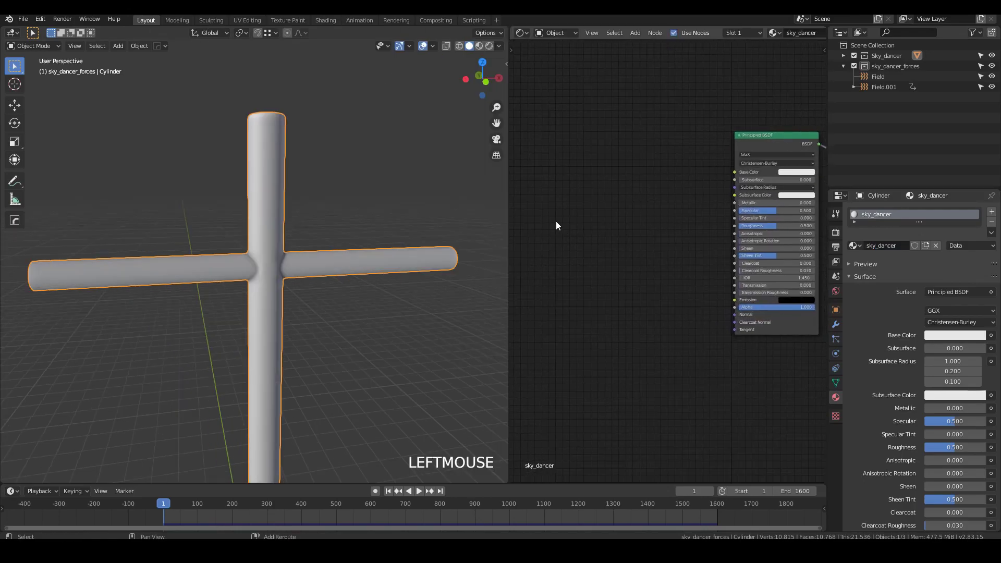
Step: Add an Image Texture node with the sky_dancer image feeding Base Color
{"action": "key", "text": "shift+a"}
{"action": "mouse_move", "coordinate": [521, 260]}
{"action": "left_click", "coordinate": [605, 295]}
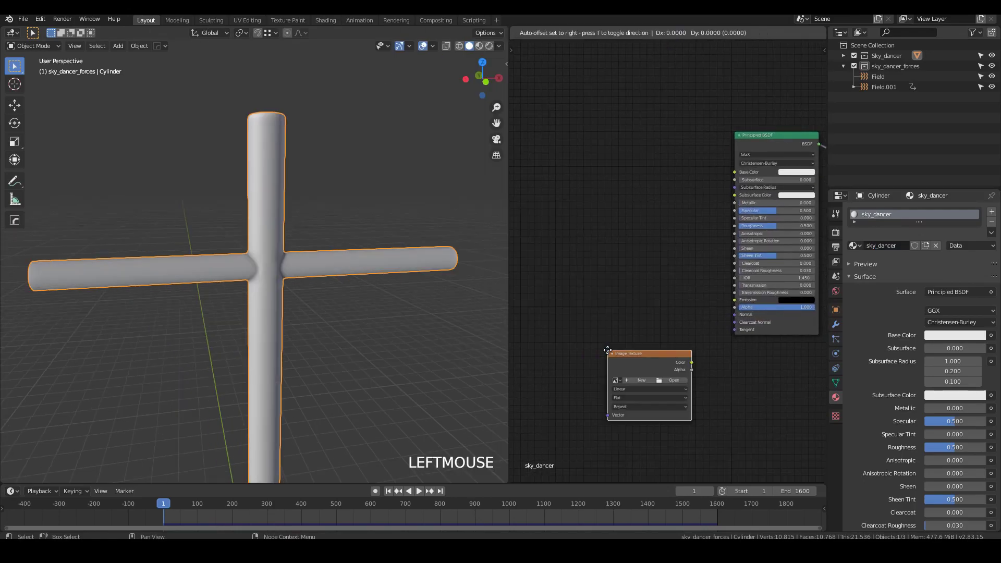
{"action": "left_click", "coordinate": [589, 175]}
{"action": "scroll", "coordinate": [600, 188], "scroll_direction": "up", "scroll_amount": 2}
{"action": "left_click", "coordinate": [598, 202]}
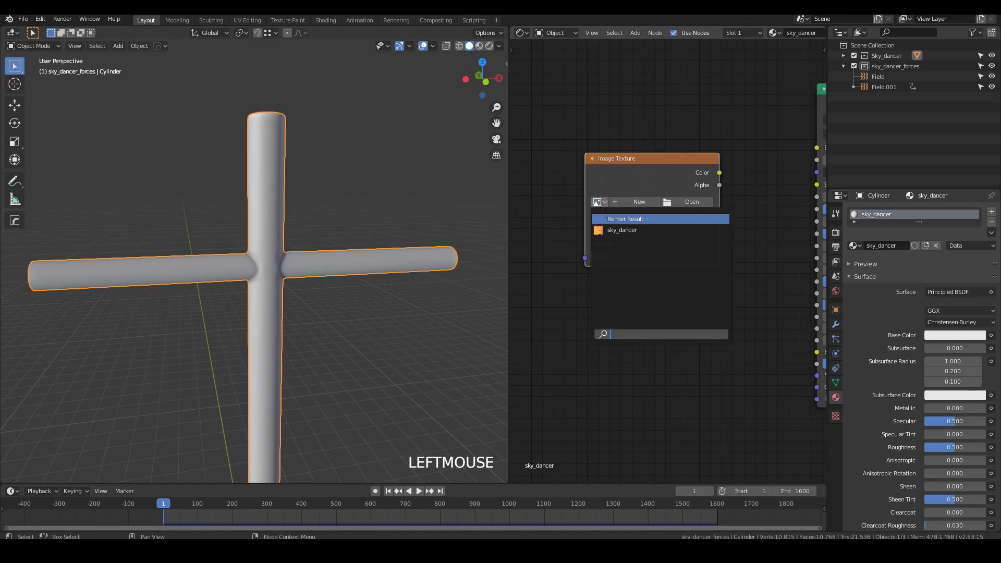
{"action": "left_click", "coordinate": [622, 230]}
{"action": "scroll", "coordinate": [637, 172], "scroll_direction": "down", "scroll_amount": 2}
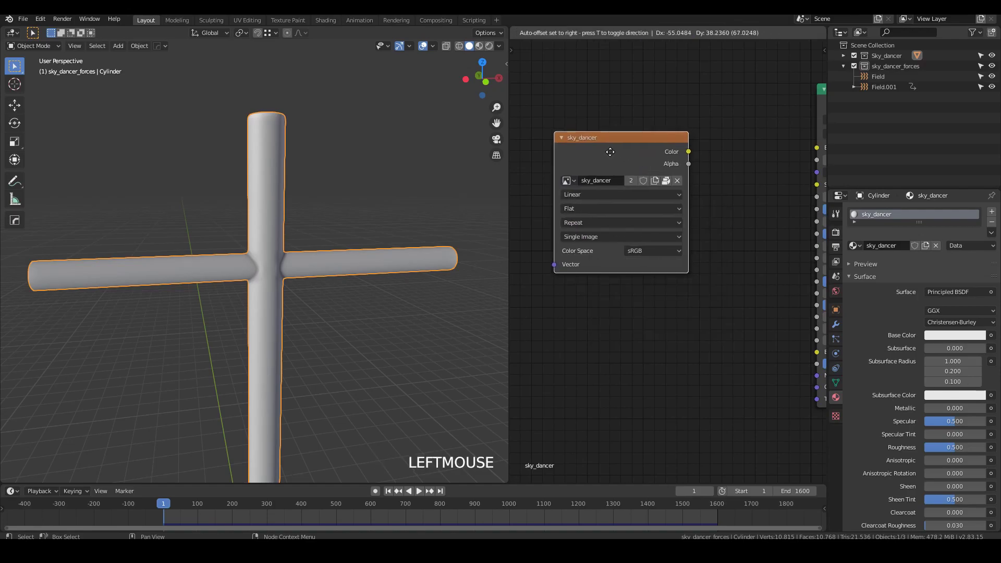
{"action": "left_click_drag", "start_coordinate": [772, 159], "coordinate": [775, 165]}
Step: Switch to Material Preview and lower the roughness to 0.259
{"action": "middle_click_drag", "start_coordinate": [151, 275], "coordinate": [261, 271]}
{"action": "key", "text": "z"}
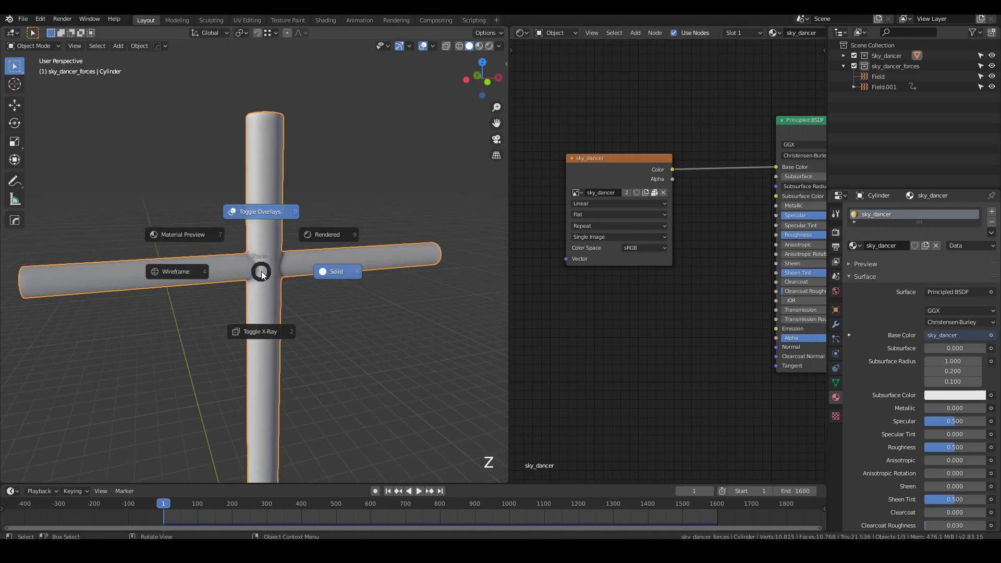
{"action": "middle_click_drag", "start_coordinate": [98, 178], "coordinate": [252, 243]}
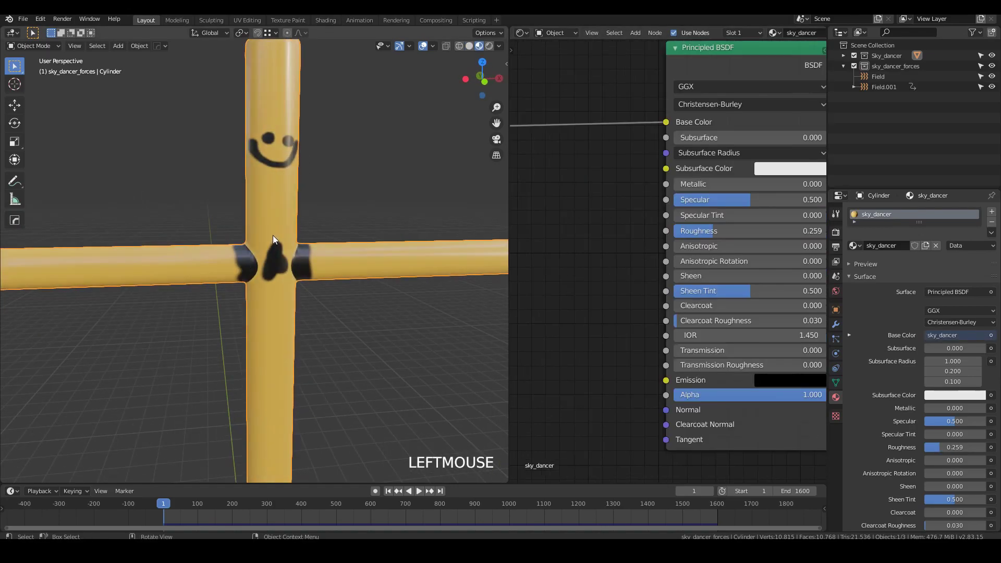
{"action": "middle_click_drag", "start_coordinate": [273, 236], "coordinate": [274, 178]}
{"action": "scroll", "coordinate": [273, 179], "scroll_direction": "down", "scroll_amount": 1}
{"action": "middle_click_drag", "start_coordinate": [278, 223], "coordinate": [283, 220]}
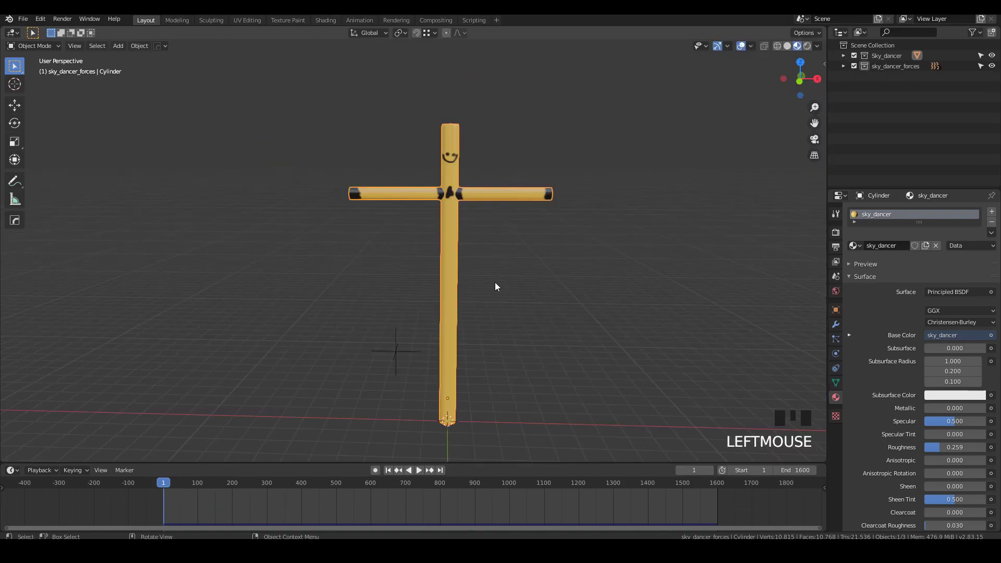
{"action": "middle_click_drag", "start_coordinate": [496, 286], "coordinate": [459, 264]}
{"action": "middle_click_drag", "start_coordinate": [449, 325], "coordinate": [447, 320]}
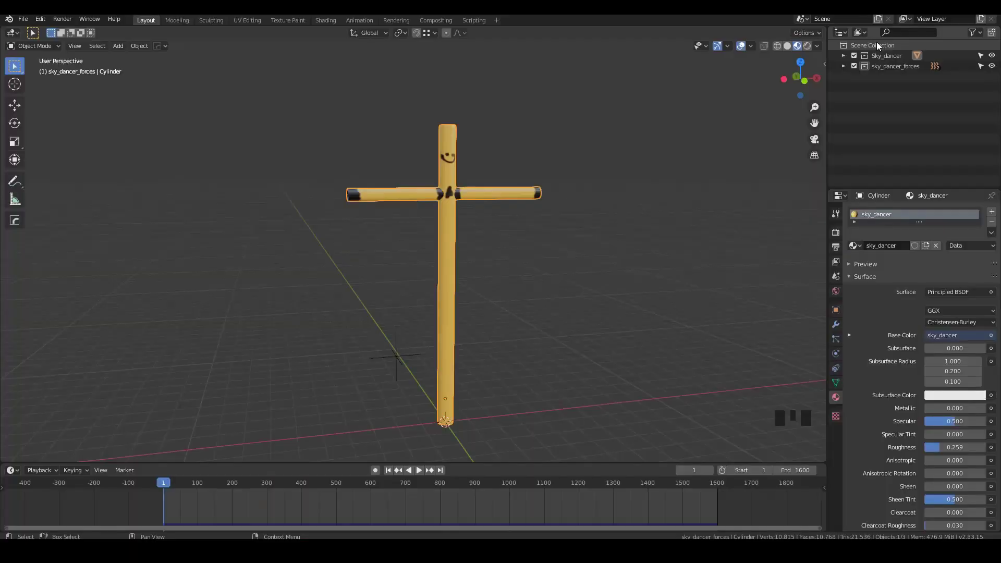
Step: Add a new collection named cameras under the scene collection
{"action": "left_click", "coordinate": [880, 46]}
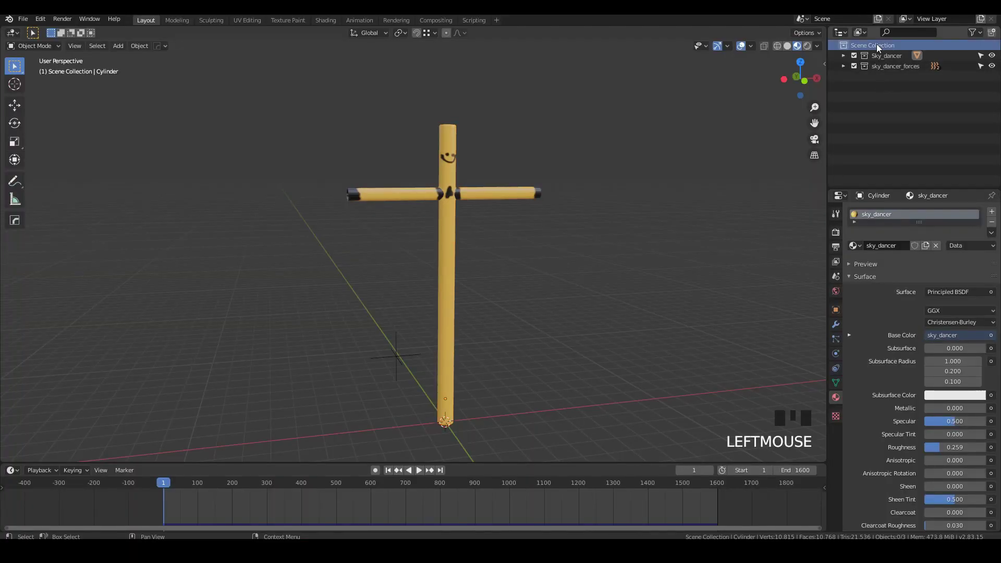
{"action": "left_click", "coordinate": [992, 32]}
{"action": "double_click", "coordinate": [900, 77]}
{"action": "type", "text": "camer"}
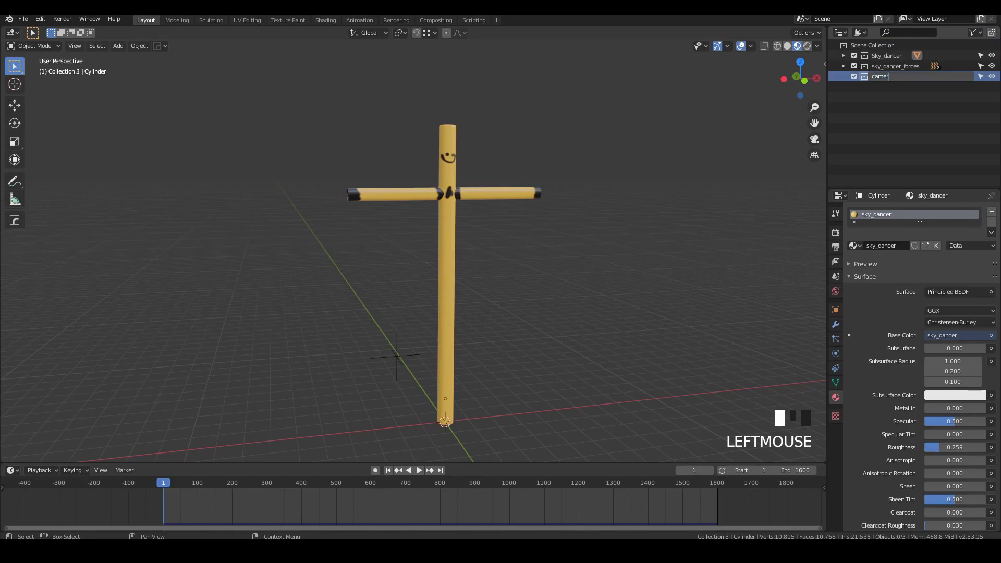
{"action": "type", "text": "as"}
{"action": "key", "text": "Return"}
Step: Add a Camera, look through it, and fly it toward the cross
{"action": "key", "text": "shift+a"}
{"action": "left_click", "coordinate": [486, 393]}
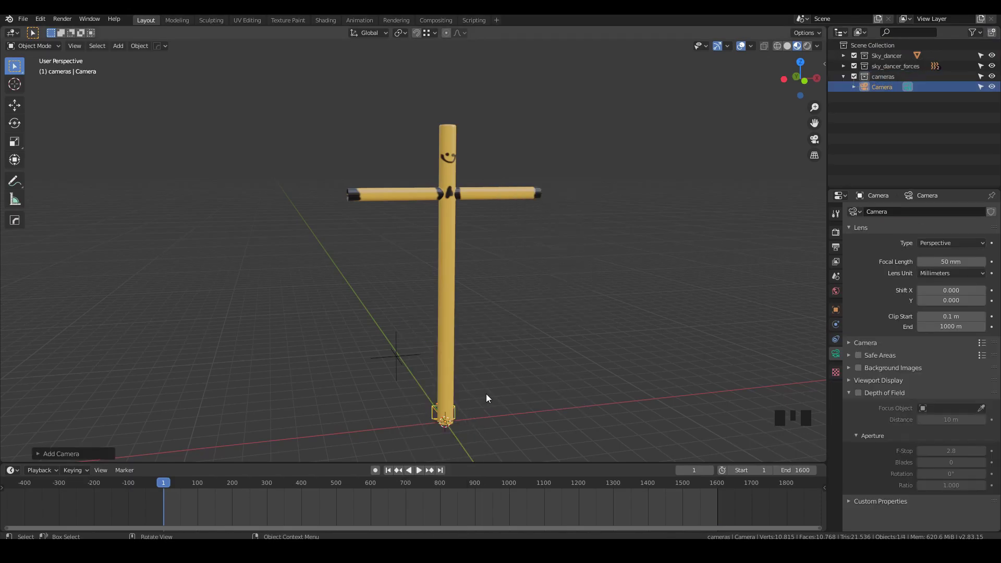
{"action": "key", "text": "KP_0"}
{"action": "scroll", "coordinate": [423, 253], "scroll_direction": "up", "scroll_amount": 2}
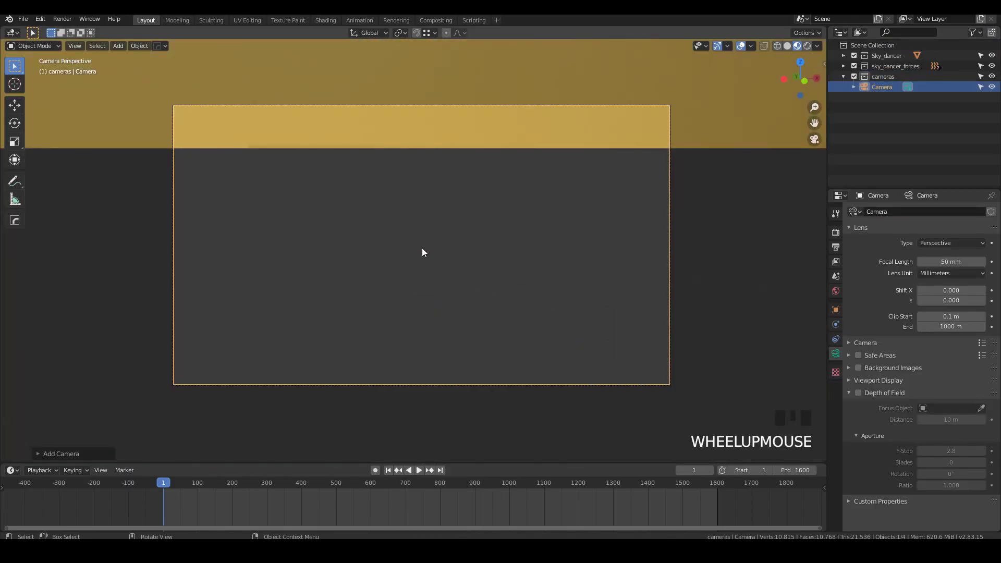
{"action": "key", "text": "shift+f"}
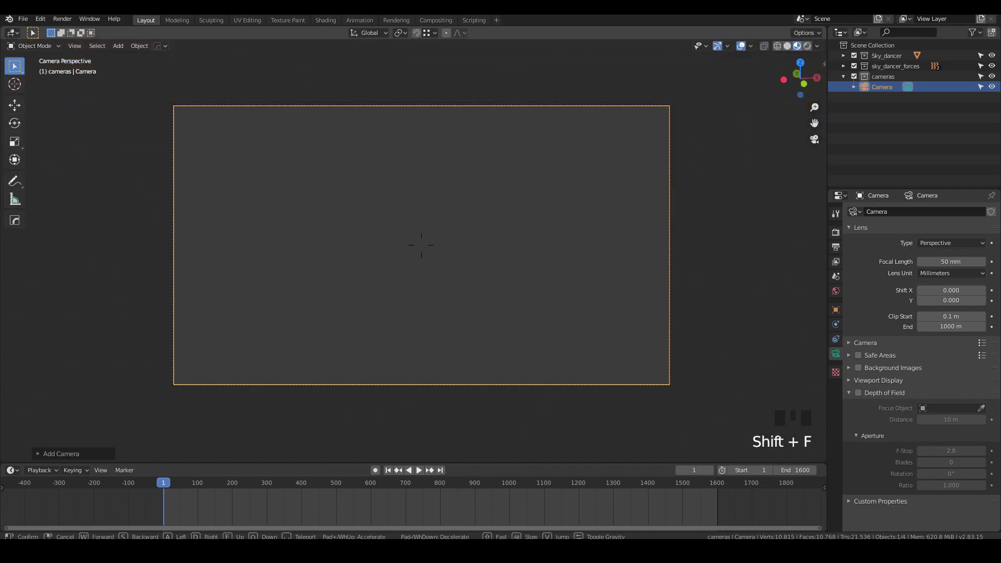
{"action": "left_click", "coordinate": [473, 278]}
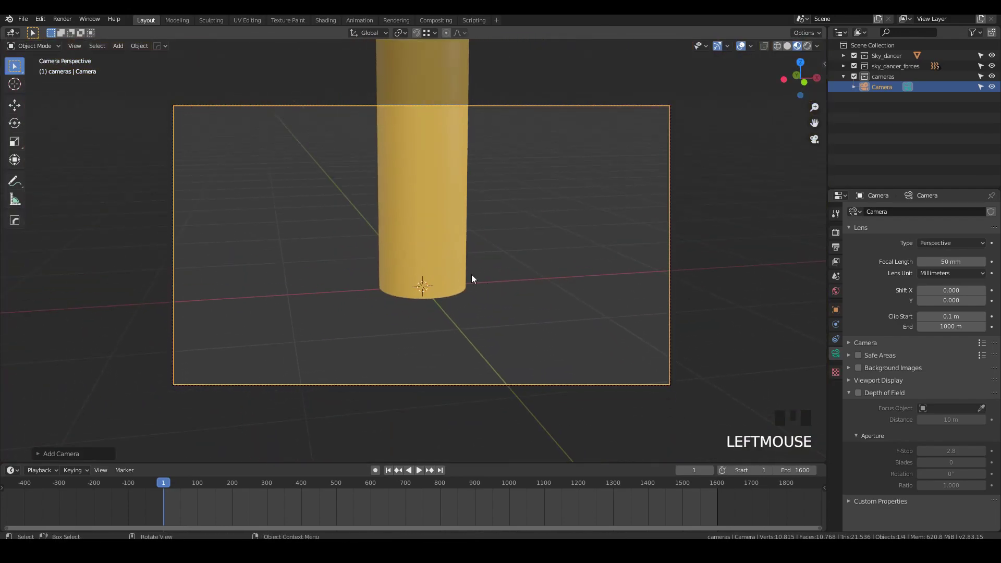
{"action": "key", "text": "shift+f"}
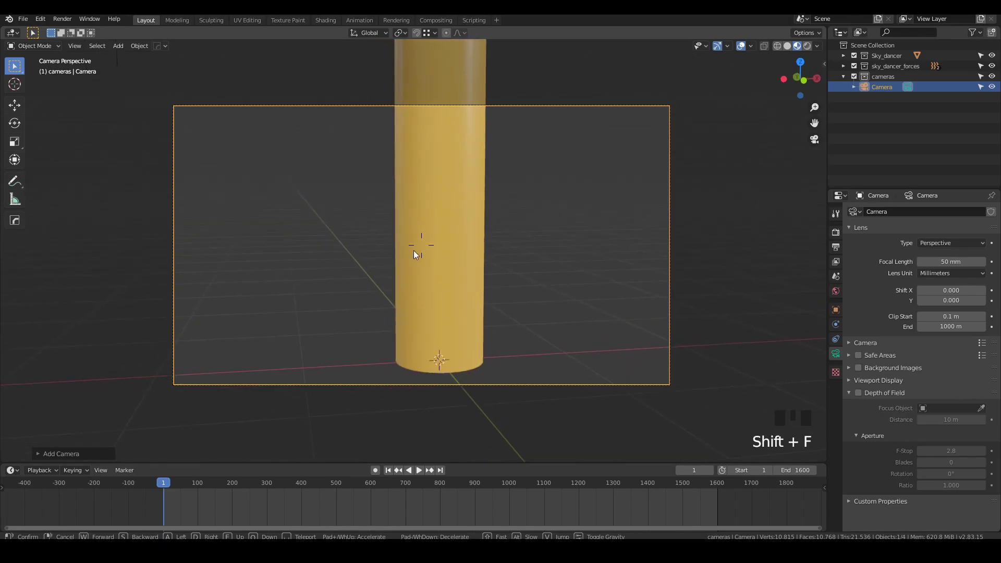
{"action": "left_click", "coordinate": [403, 274]}
{"action": "scroll", "coordinate": [403, 275], "scroll_direction": "up", "scroll_amount": 1}
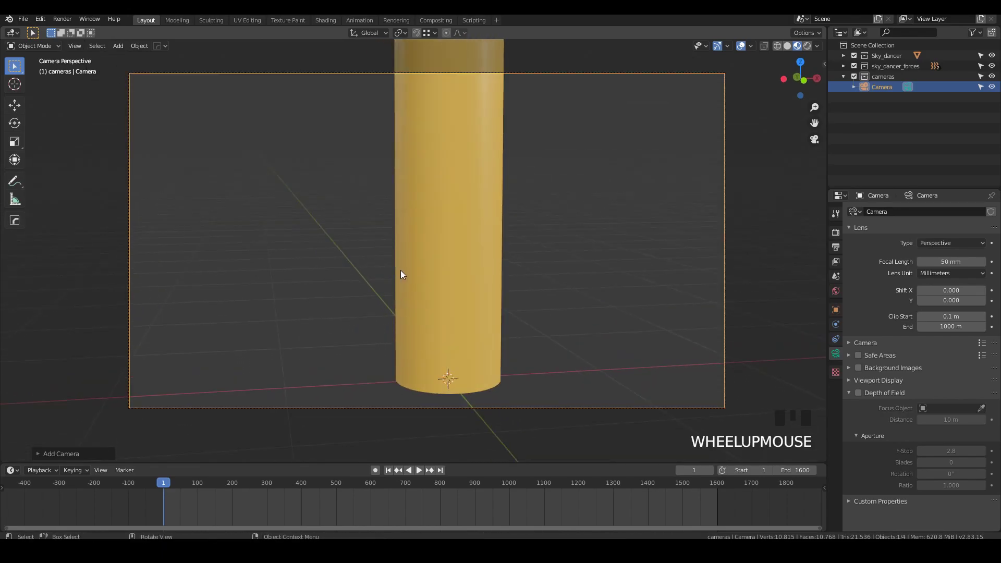
{"action": "key", "text": "shift+f"}
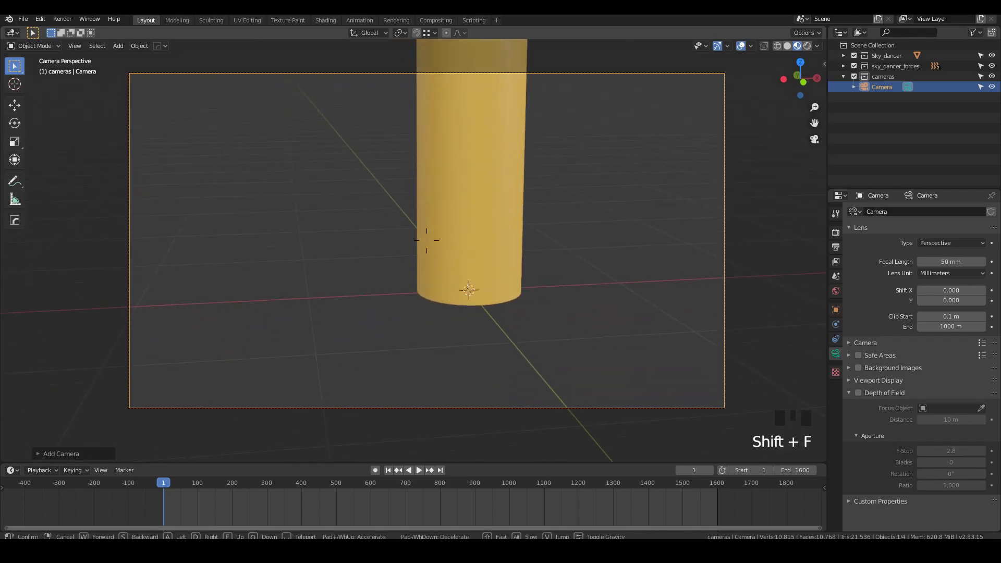
Step: Finish framing the cross and set the render Resolution X to 1080 px
{"action": "key", "text": "s"}
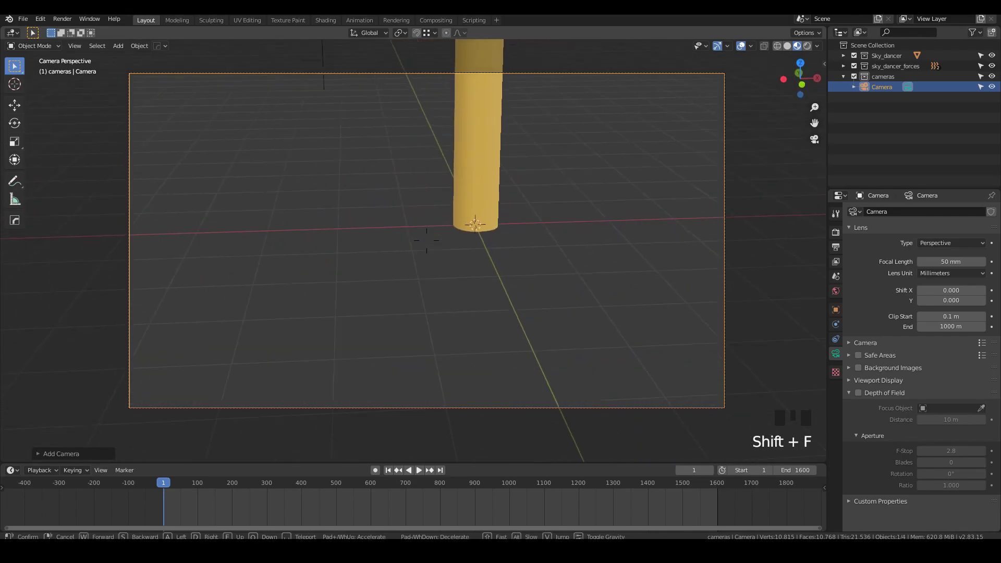
{"action": "left_click", "coordinate": [426, 241]}
{"action": "left_click", "coordinate": [836, 246]}
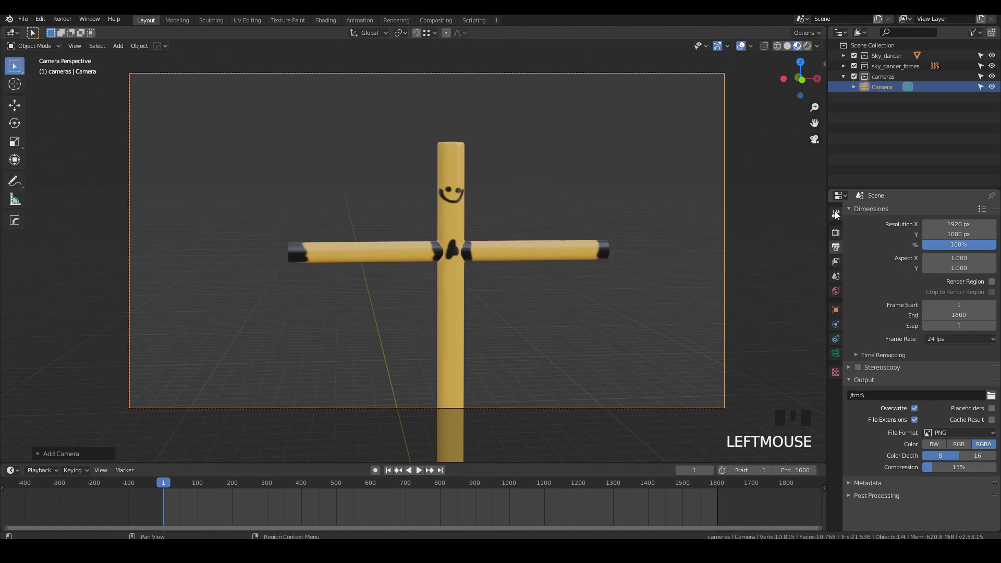
{"action": "left_click", "coordinate": [837, 234]}
{"action": "left_click", "coordinate": [836, 247]}
{"action": "type", "text": "1080"}
{"action": "key", "text": "KP_Enter"}
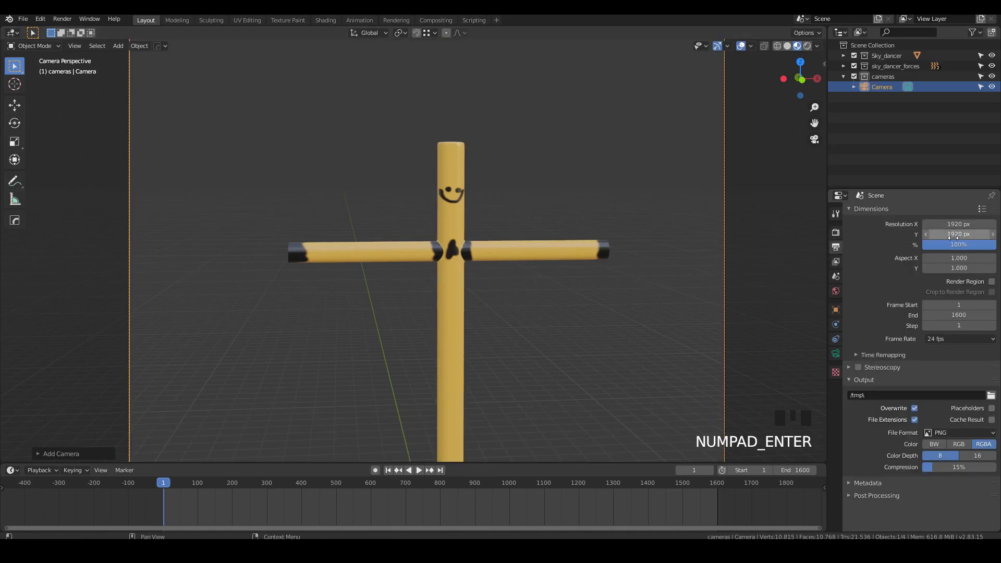
Step: Set the camera focal length to 100 mm
{"action": "scroll", "coordinate": [417, 245], "scroll_direction": "down", "scroll_amount": 2}
{"action": "left_click", "coordinate": [836, 353]}
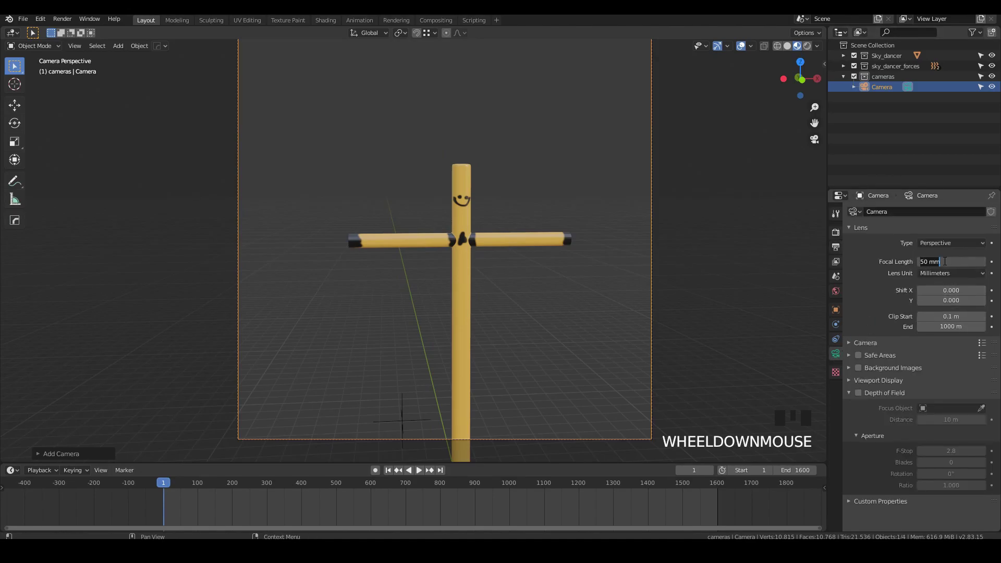
{"action": "type", "text": "100"}
{"action": "key", "text": "KP_Enter"}
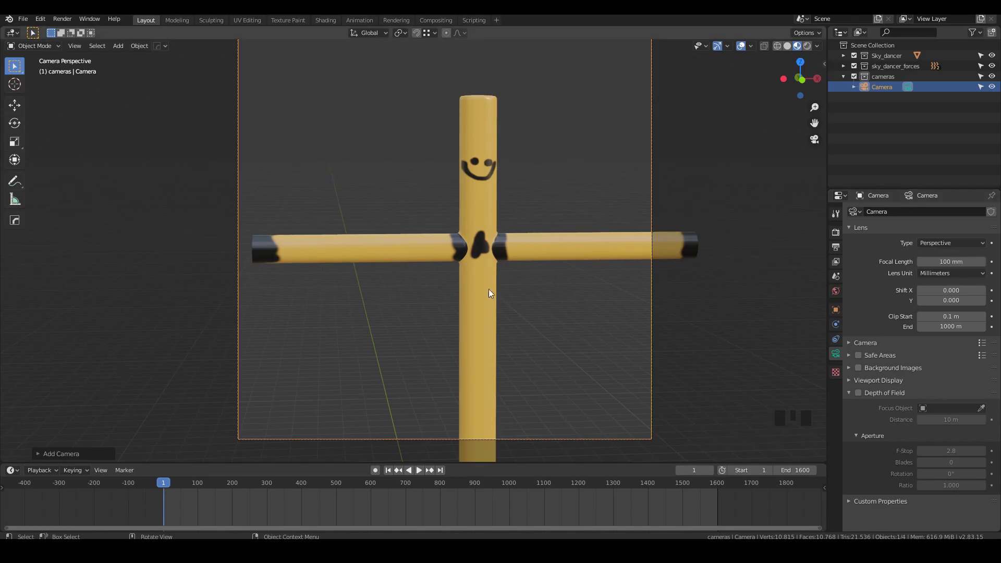
Step: Enable auto-keying, play the wind animation, and fly the camera during playback
{"action": "scroll", "coordinate": [451, 291], "scroll_direction": "down", "scroll_amount": 1}
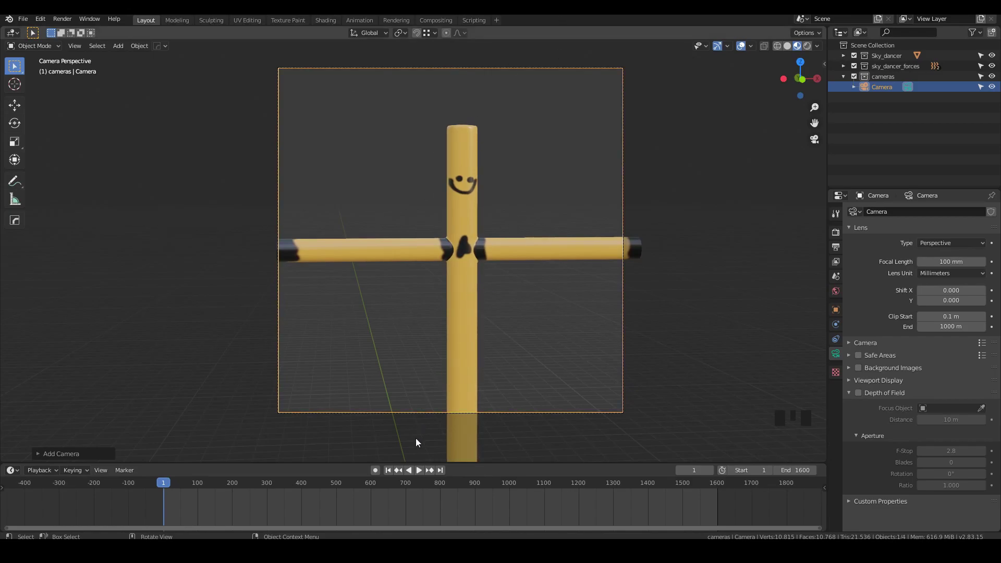
{"action": "left_click", "coordinate": [376, 468]}
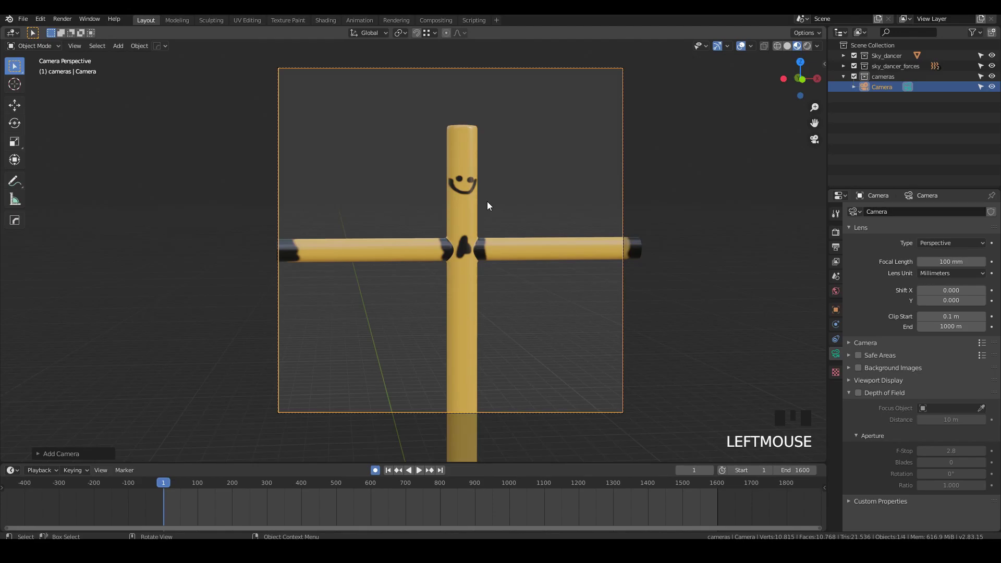
{"action": "key", "text": "space"}
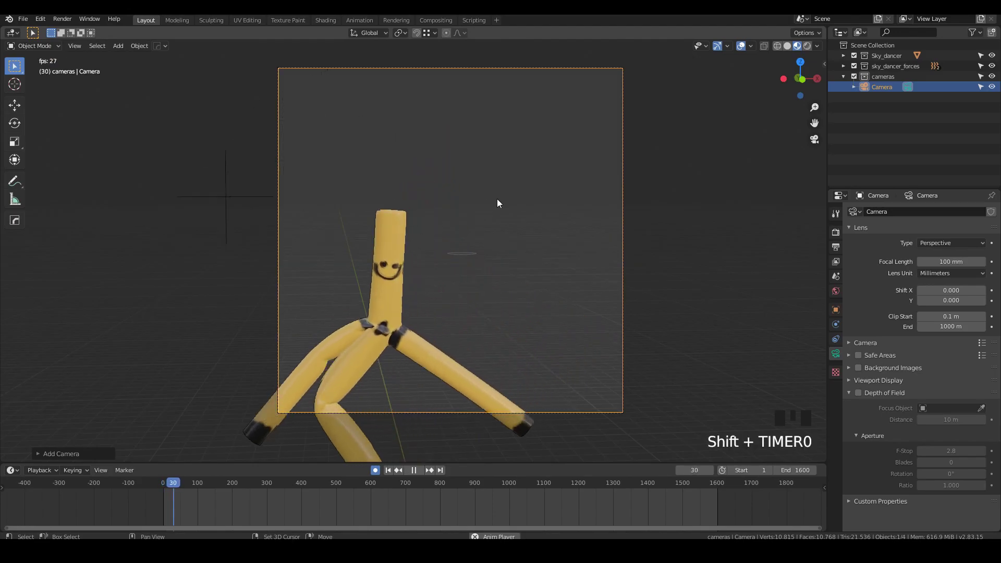
{"action": "key", "text": "shift+grave"}
{"action": "key", "text": "e"}
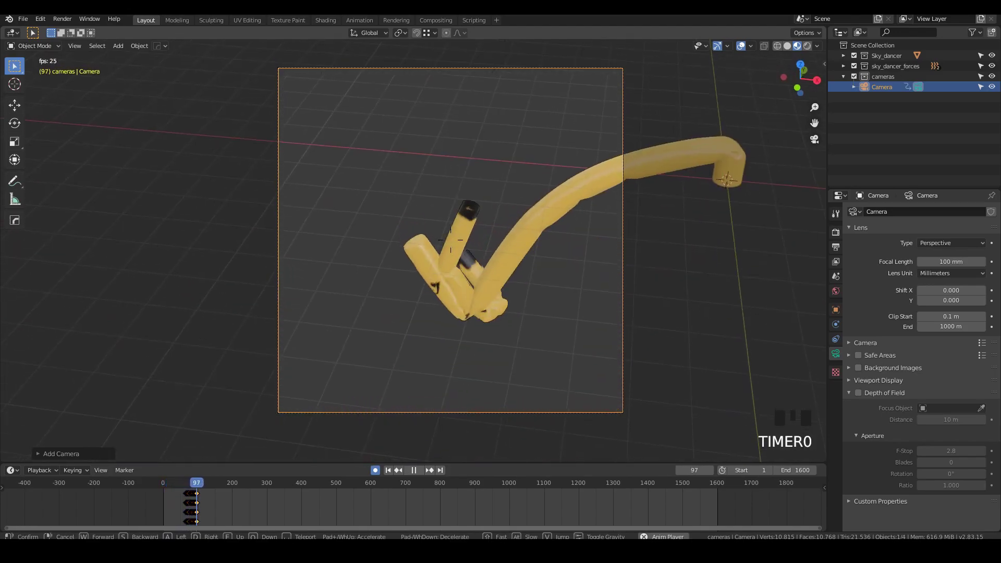
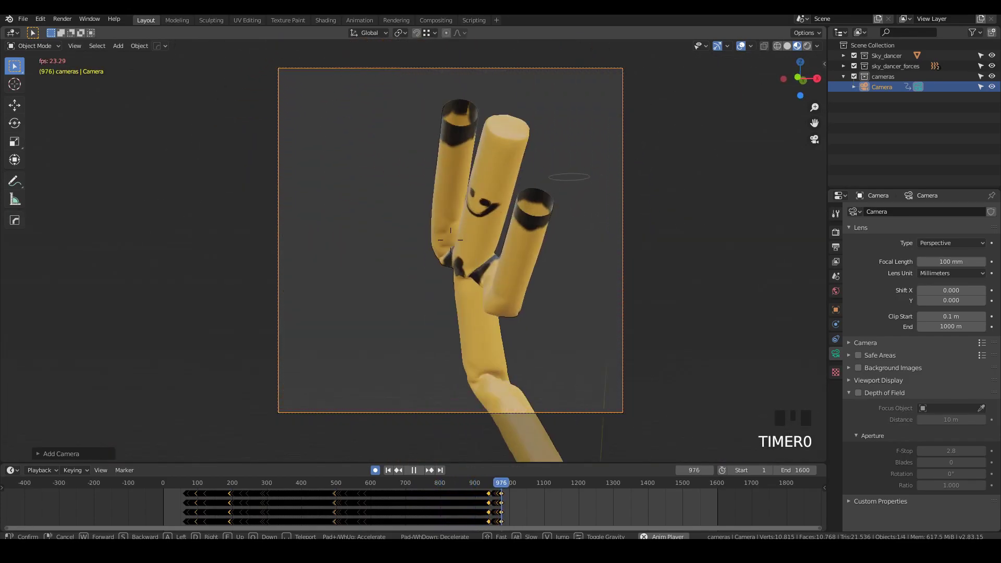
Step: Stop playback and return to the camera view at the first frame
{"action": "key", "text": "space"}
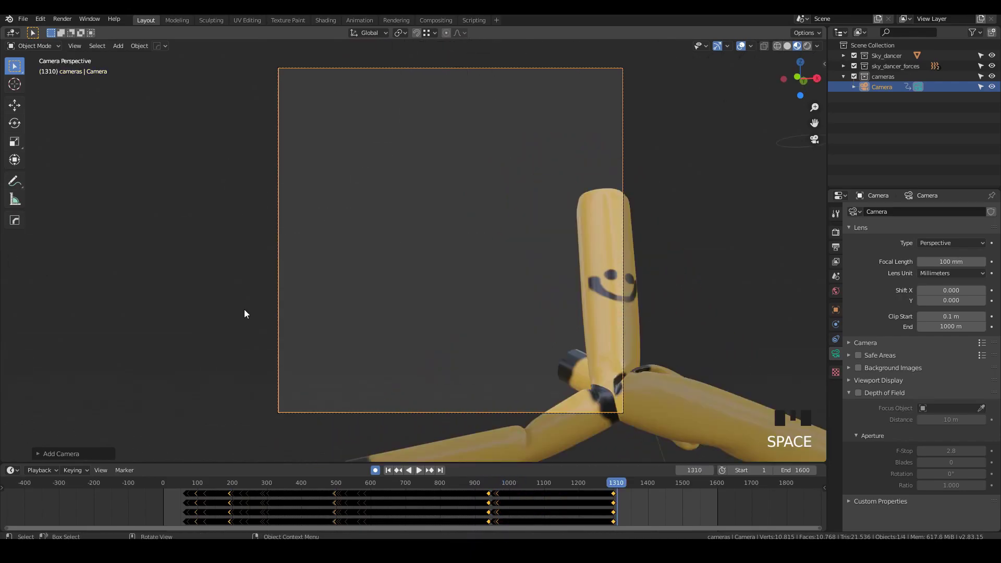
{"action": "middle_click_drag", "start_coordinate": [125, 291], "coordinate": [607, 306]}
{"action": "scroll", "coordinate": [443, 285], "scroll_direction": "down", "scroll_amount": 3}
{"action": "key", "text": "KP_0"}
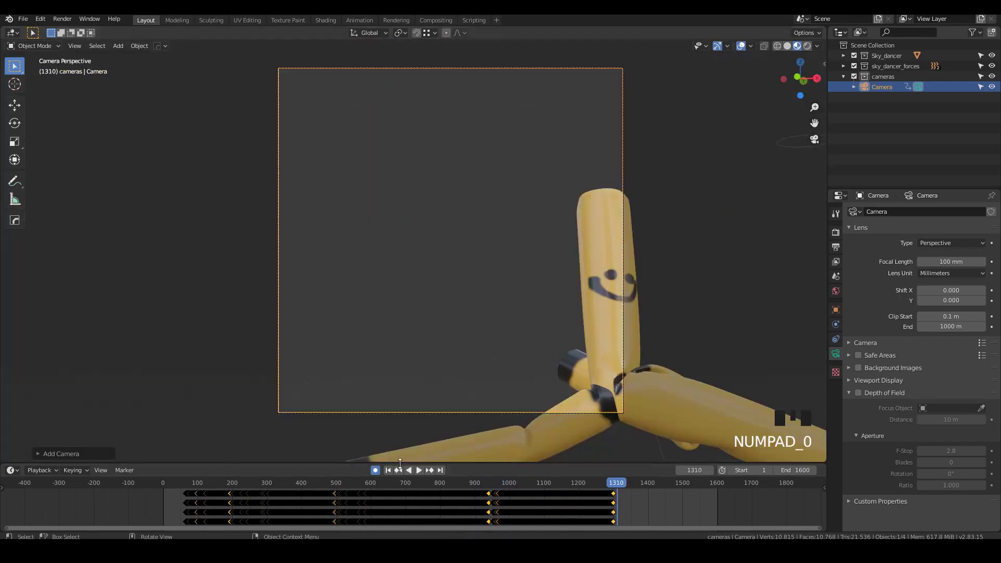
{"action": "left_click", "coordinate": [389, 471]}
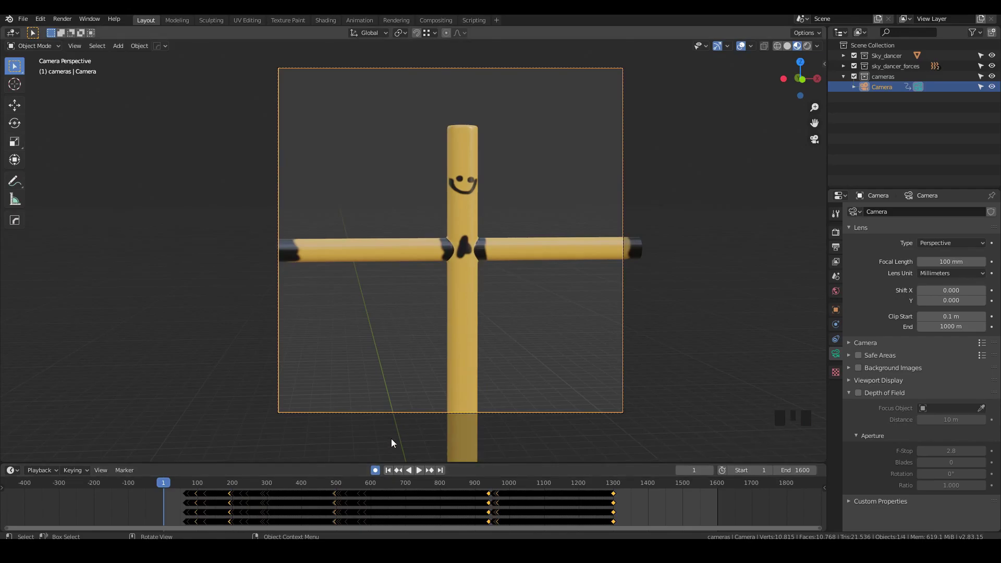
Step: Turn off Auto Keying and play the camera shake, stopping at frame 522
{"action": "left_click", "coordinate": [376, 471]}
{"action": "key", "text": "space"}
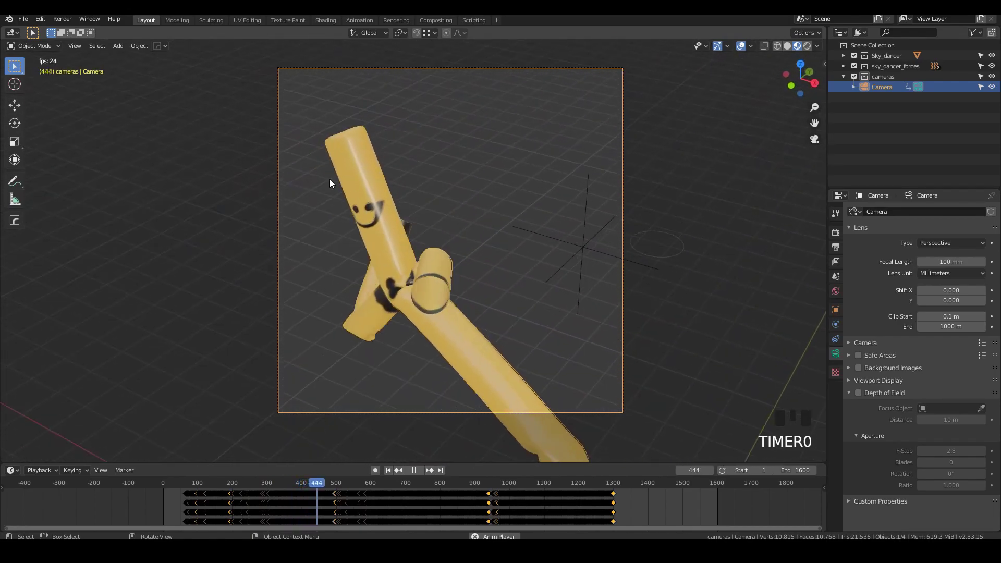
{"action": "key", "text": "space"}
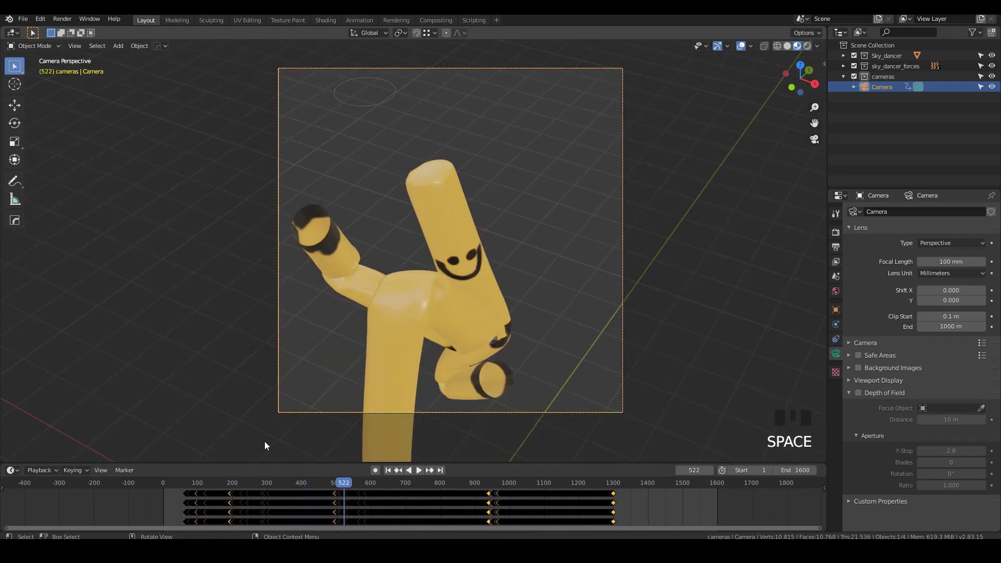
{"action": "left_click", "coordinate": [11, 470]}
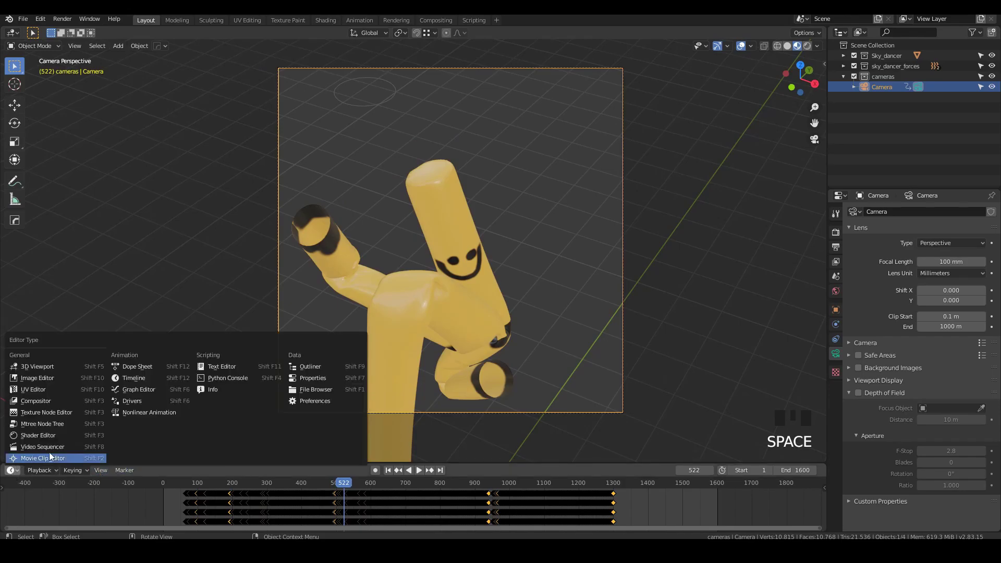
Step: Turn the timeline into an enlarged Graph Editor framing all camera curves, then smooth the keys
{"action": "left_click", "coordinate": [139, 390]}
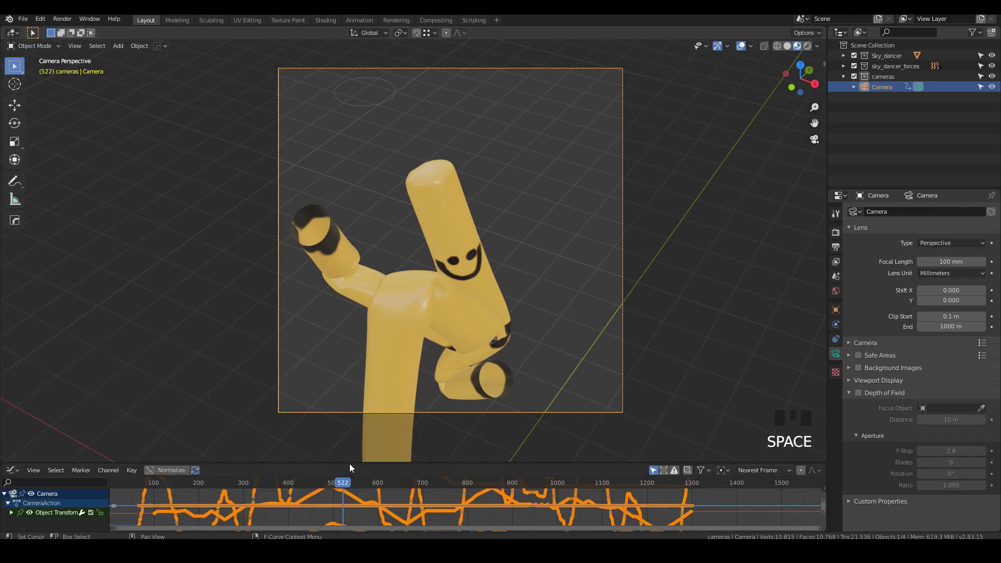
{"action": "left_click_drag", "start_coordinate": [350, 464], "coordinate": [368, 283]}
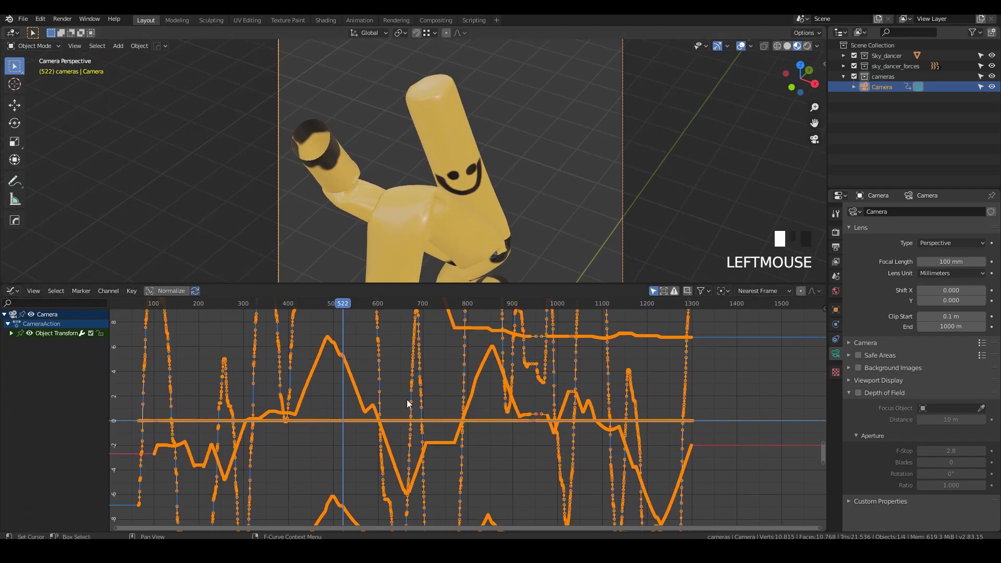
{"action": "key", "text": "Home"}
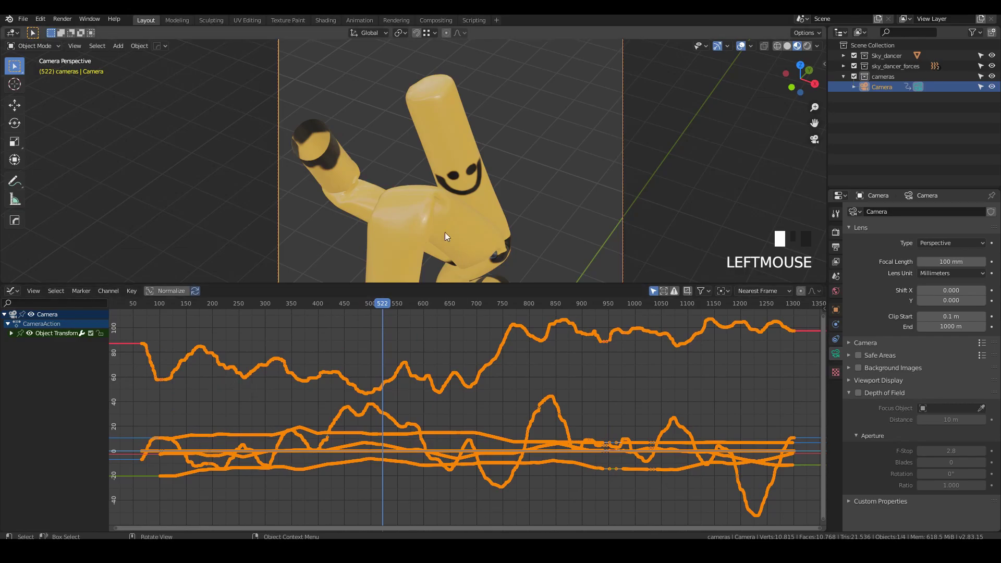
{"action": "scroll", "coordinate": [461, 252], "scroll_direction": "down", "scroll_amount": 2}
{"action": "left_click", "coordinate": [132, 291]}
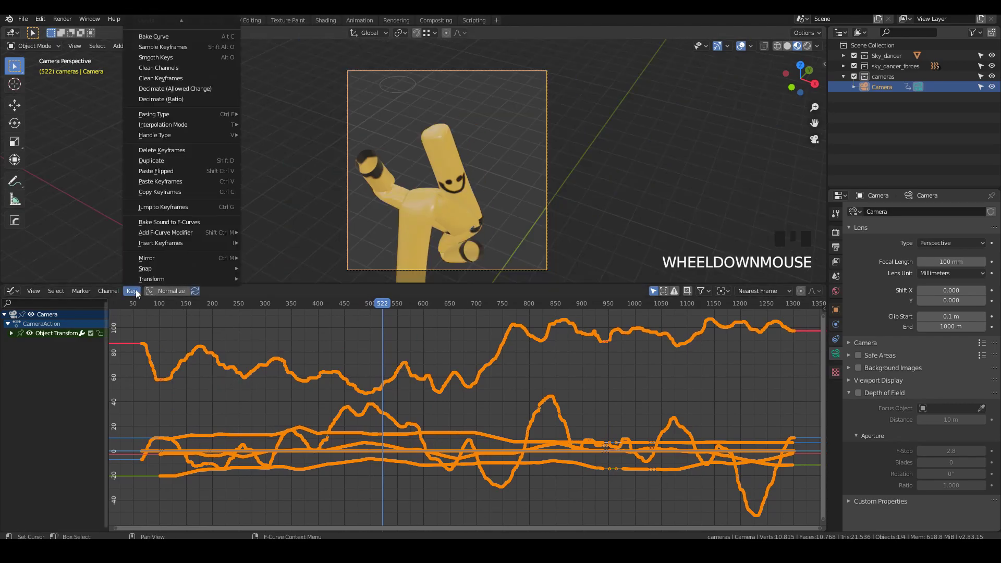
{"action": "left_click", "coordinate": [173, 56]}
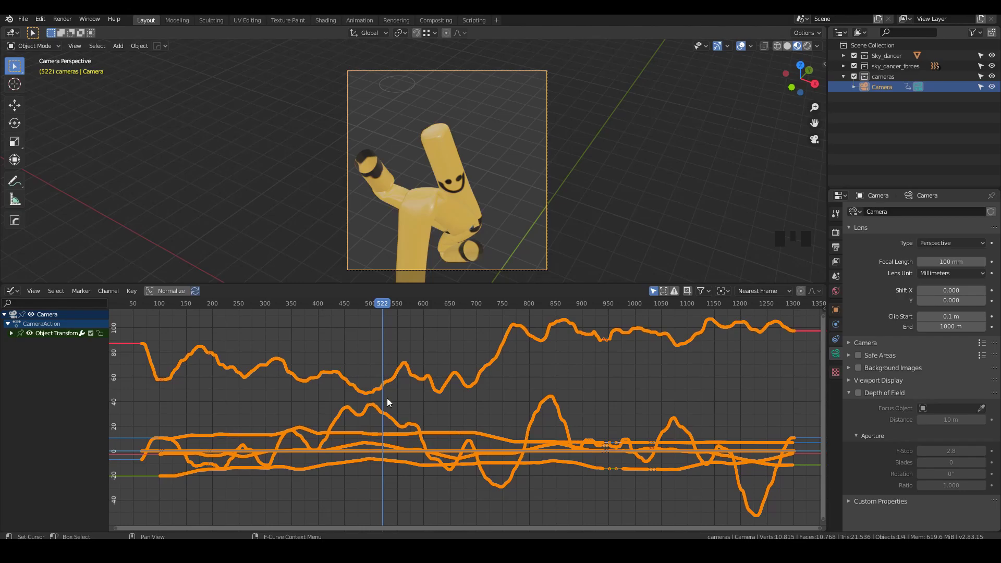
Step: Smooth the camera keys again and repeatedly with Alt+O, then shrink the editor and play
{"action": "left_click", "coordinate": [131, 291]}
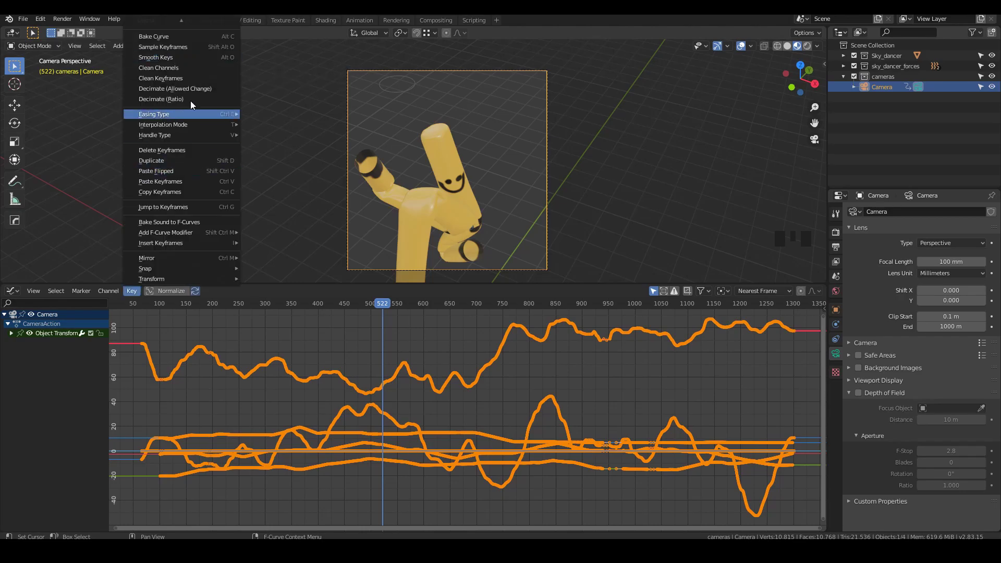
{"action": "left_click", "coordinate": [183, 58]}
{"action": "scroll", "coordinate": [383, 400], "scroll_direction": "up", "scroll_amount": 6}
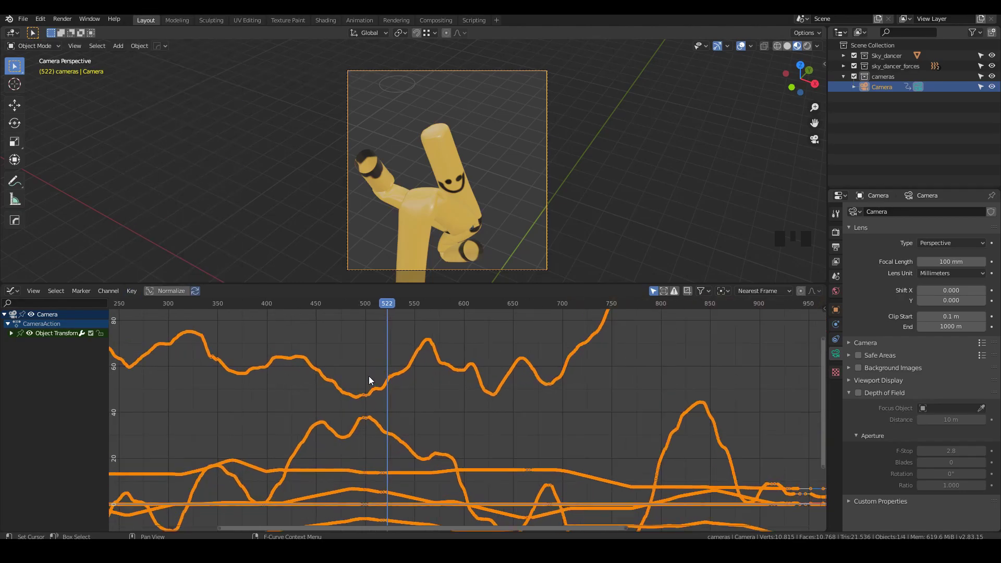
{"action": "scroll", "coordinate": [391, 388], "scroll_direction": "up", "scroll_amount": 5}
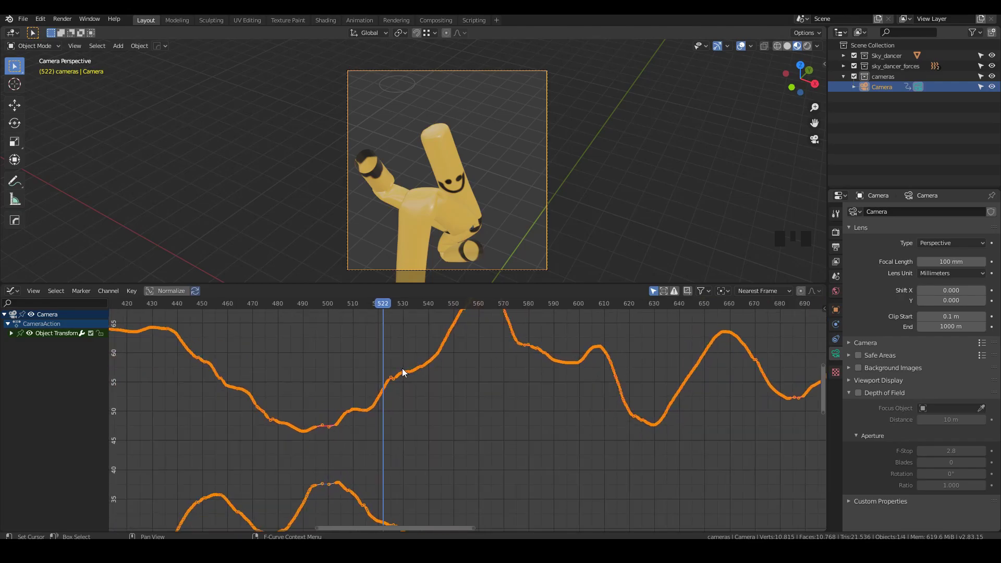
{"action": "scroll", "coordinate": [403, 368], "scroll_direction": "up", "scroll_amount": 1}
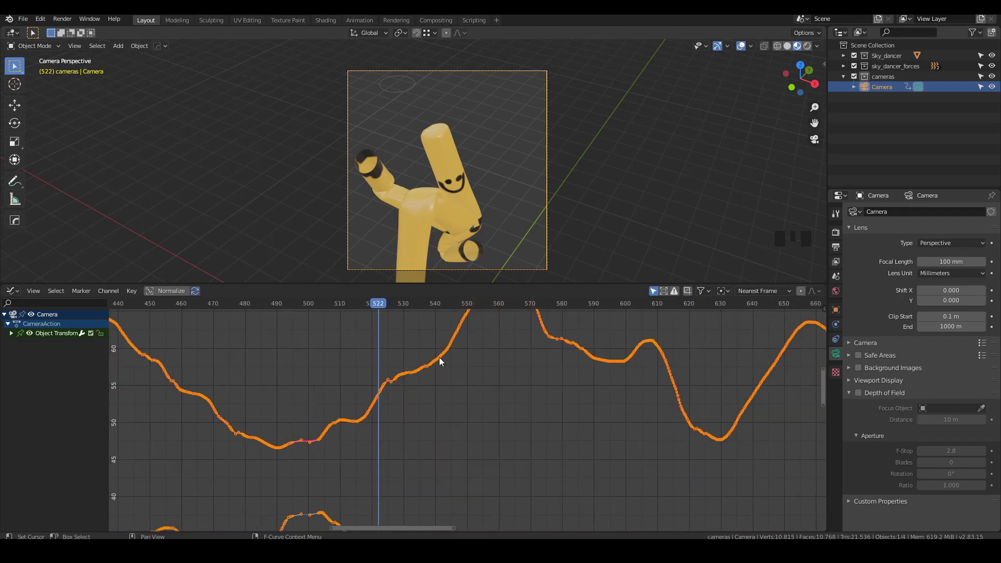
{"action": "key", "text": "alt+o"}
{"action": "key", "text": "alt+o"}
{"action": "key", "text": "alt+o"}
{"action": "key", "text": "alt+o"}
{"action": "key", "text": "alt+o"}
{"action": "key", "text": "alt+o"}
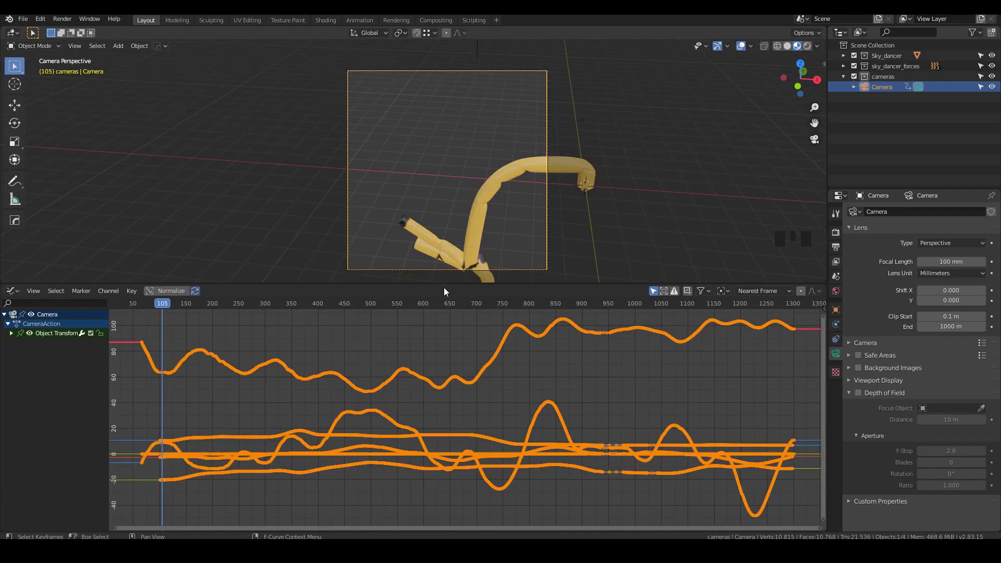
{"action": "left_click_drag", "start_coordinate": [439, 285], "coordinate": [436, 364]}
{"action": "key", "text": "space"}
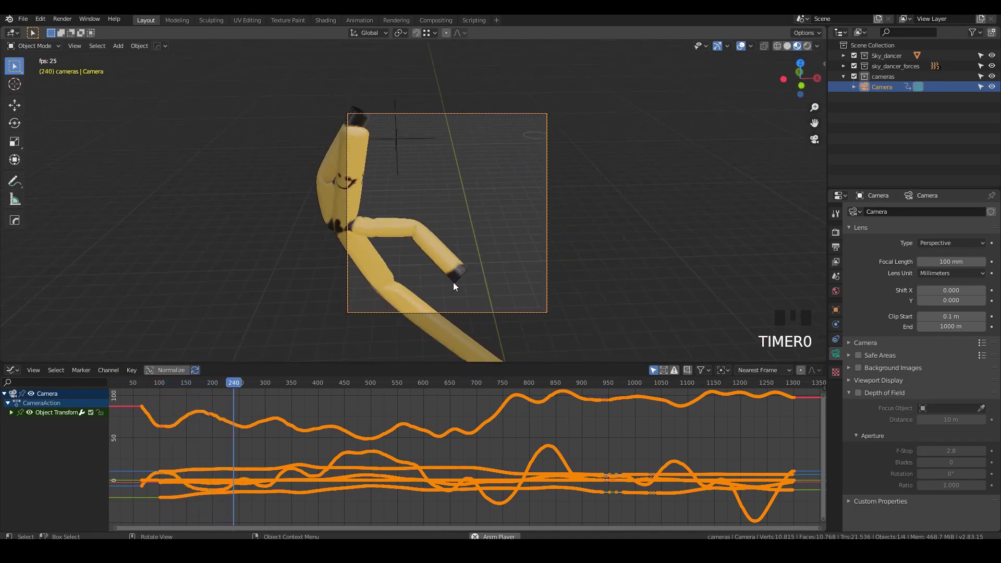
Step: Stop the smoothed camera animation playback
{"action": "key", "text": "space"}
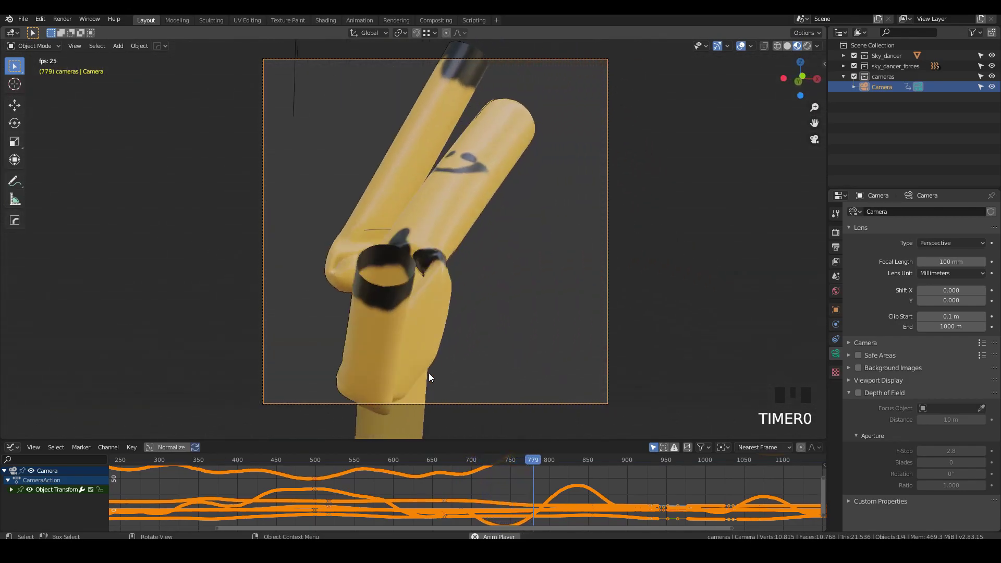
{"action": "key", "text": "space"}
{"action": "key", "text": "shift"}
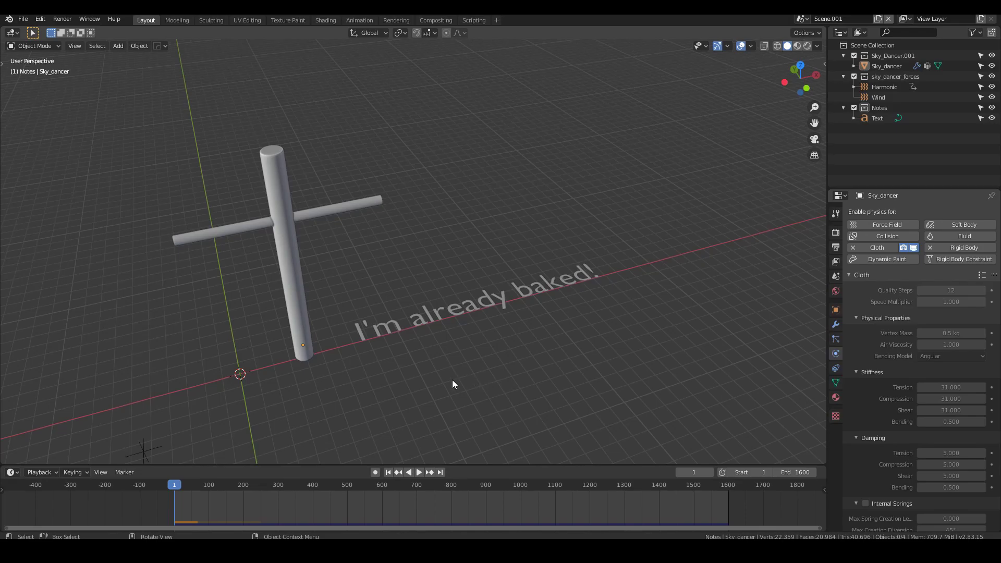
Step: Browse the file's scene list and stop the baked cloth playback
{"action": "left_click", "coordinate": [801, 19]}
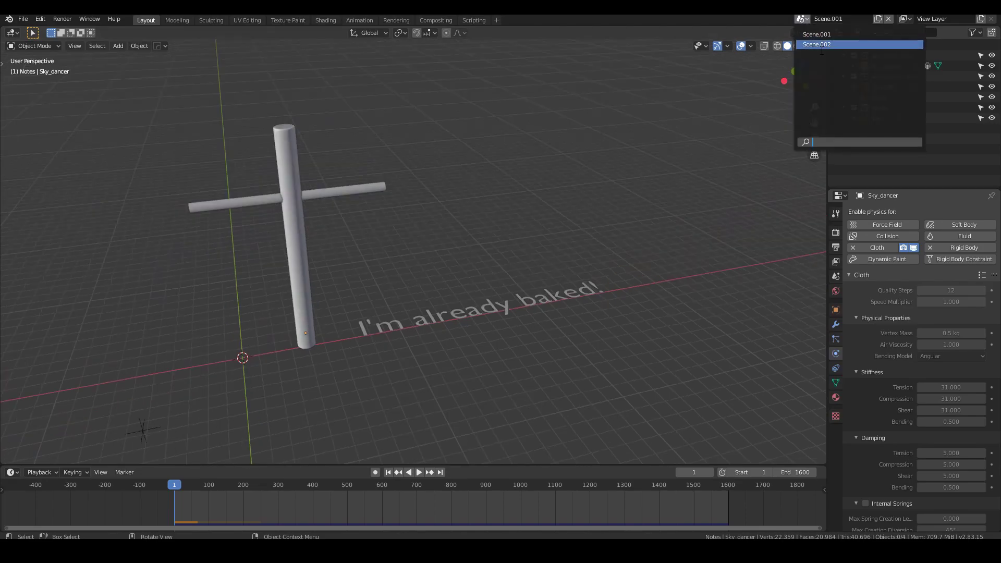
{"action": "scroll", "coordinate": [883, 239], "scroll_direction": "down", "scroll_amount": 10}
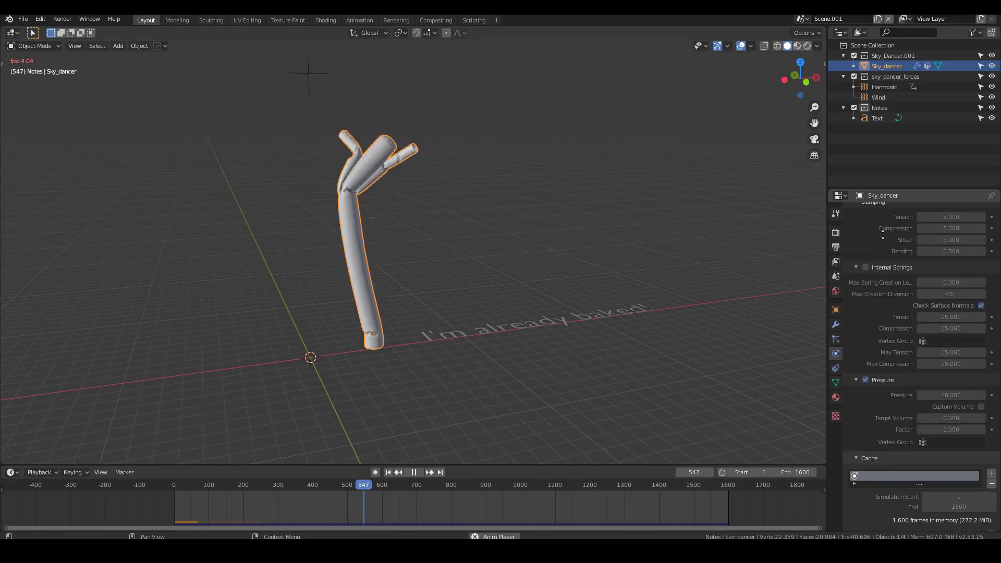
{"action": "scroll", "coordinate": [883, 235], "scroll_direction": "up", "scroll_amount": 4}
{"action": "scroll", "coordinate": [913, 313], "scroll_direction": "down", "scroll_amount": 8}
{"action": "key", "text": "space"}
Step: Switch to Scene.002 and orbit around the dancer
{"action": "left_click", "coordinate": [802, 19]}
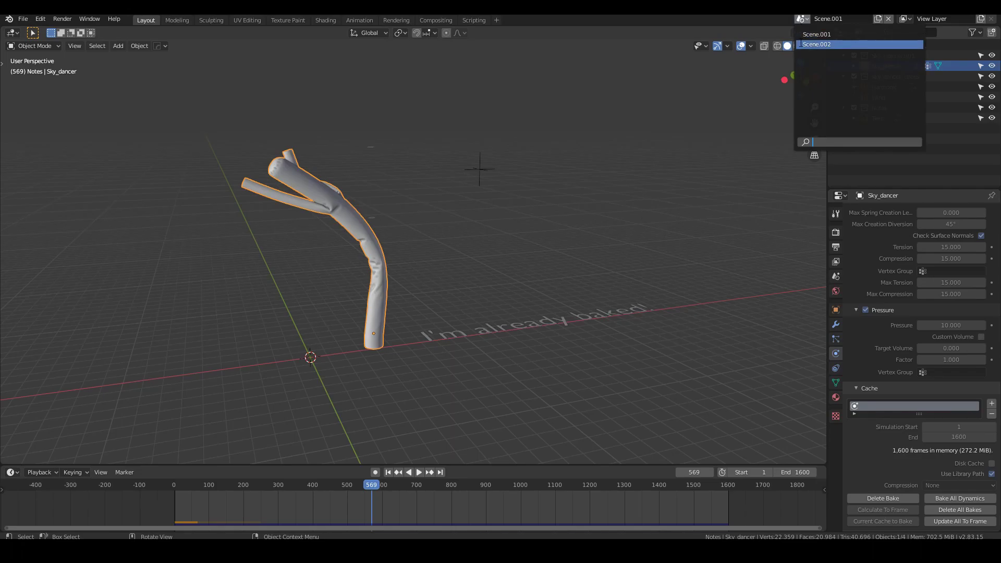
{"action": "left_click", "coordinate": [802, 44]}
{"action": "middle_click_drag", "start_coordinate": [552, 312], "coordinate": [558, 371]}
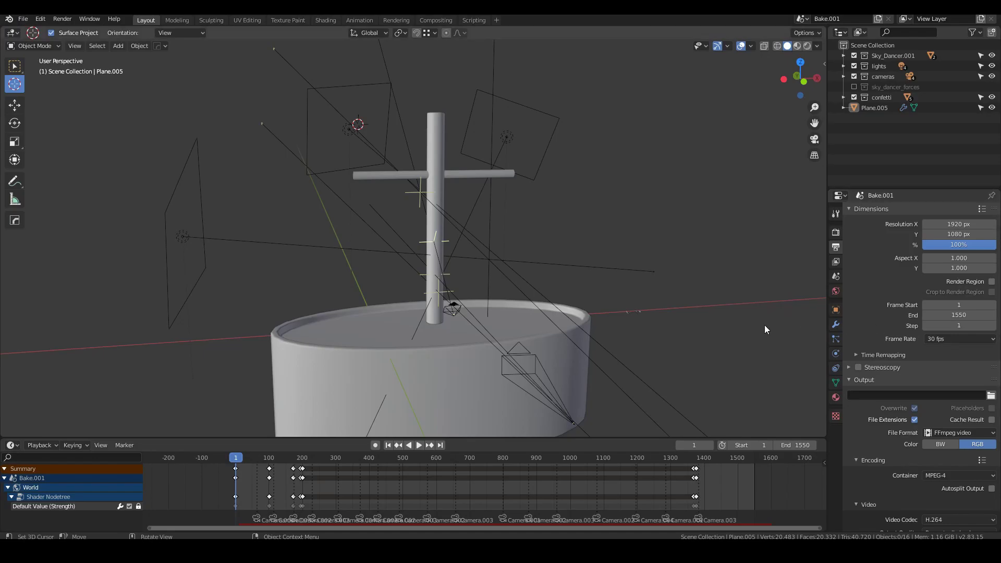
Step: Orbit the scene, then choose the Sky Dancer for practice file on the Gumroad page
{"action": "middle_click_drag", "start_coordinate": [606, 311], "coordinate": [558, 301]}
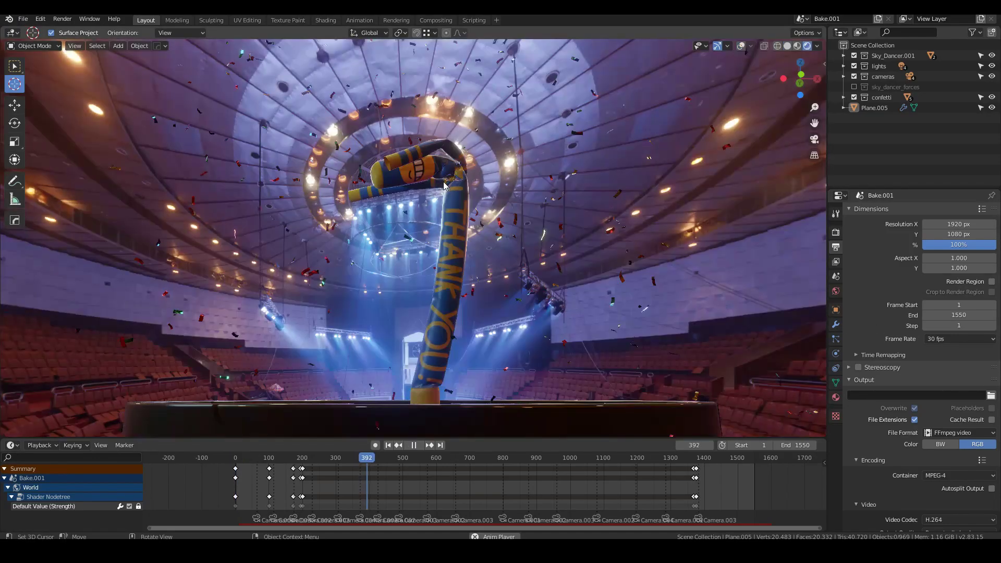
{"action": "middle_click_drag", "start_coordinate": [445, 185], "coordinate": [445, 261]}
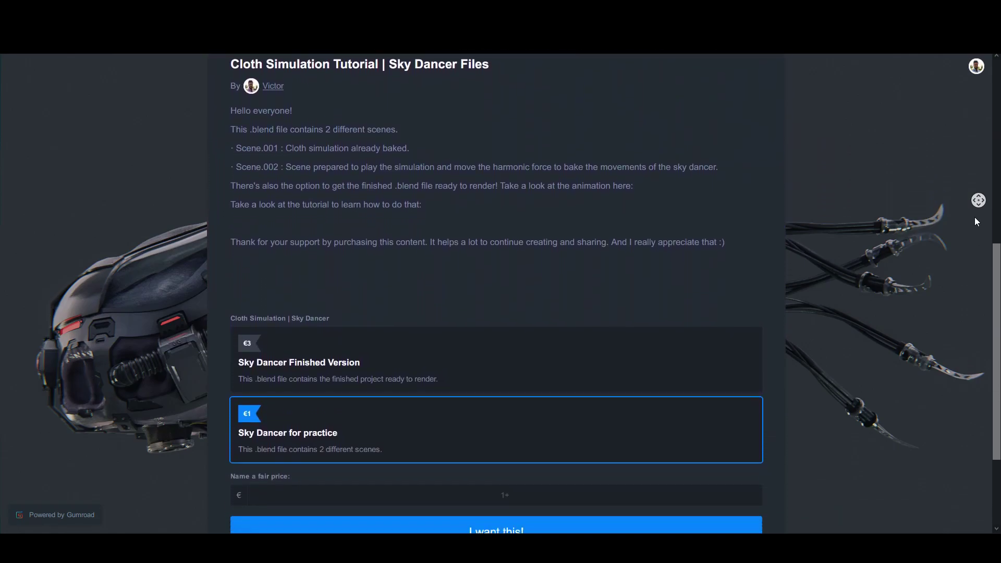
{"action": "left_click", "coordinate": [520, 298]}
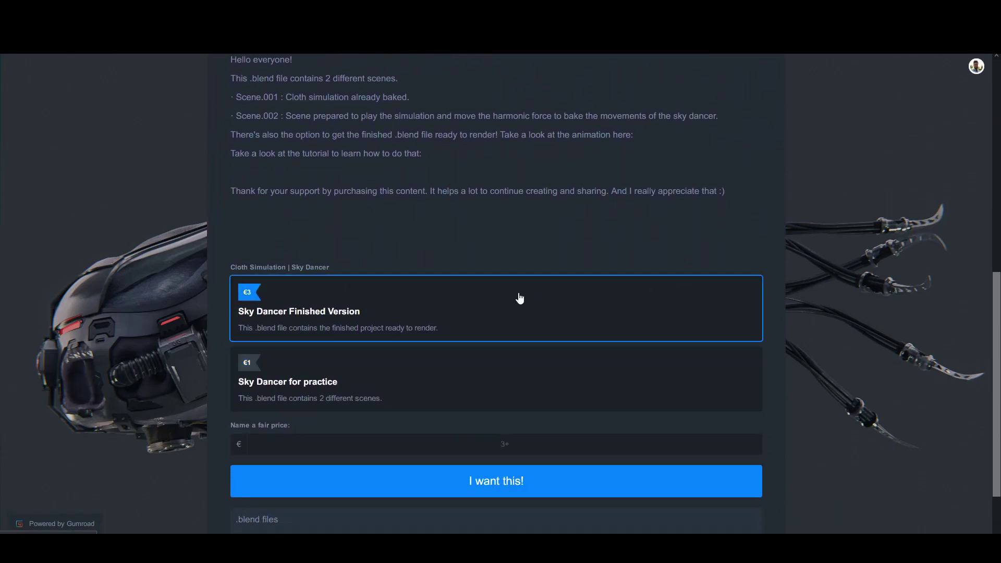
{"action": "left_click", "coordinate": [497, 380]}
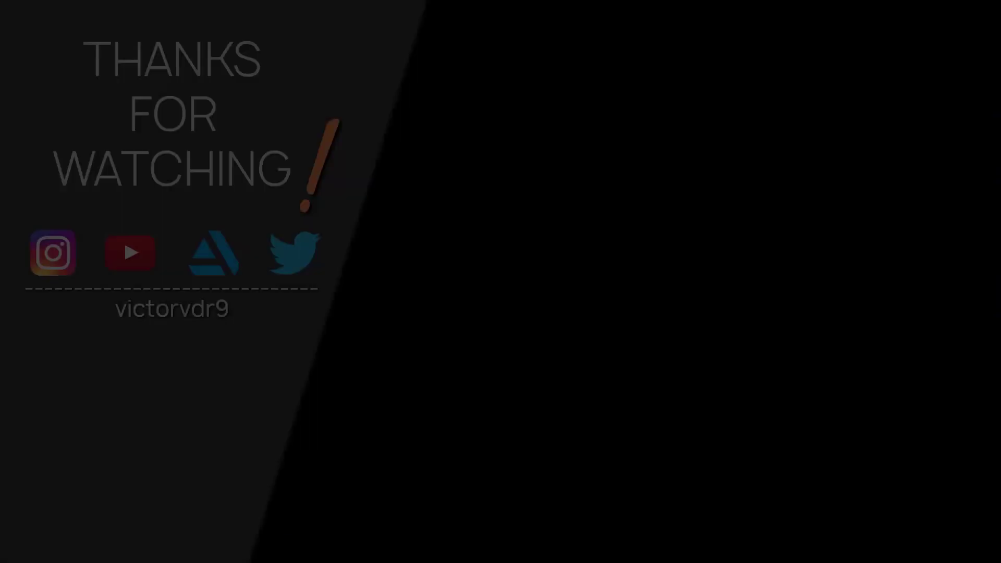